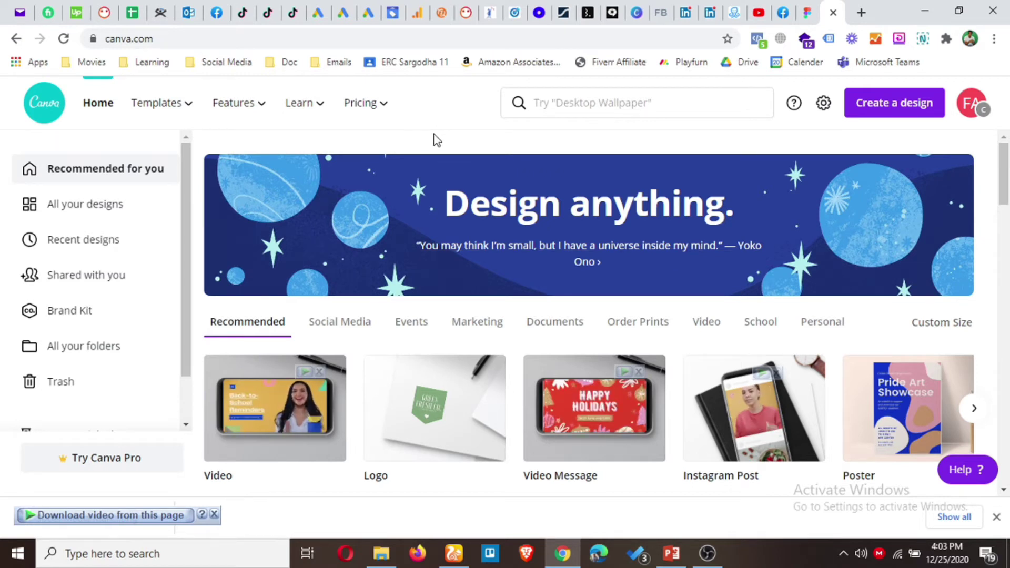
Look through the recent designs, the logo templates and the Instagram post templates on the home page.
scroll(419, 161, "down", 4)
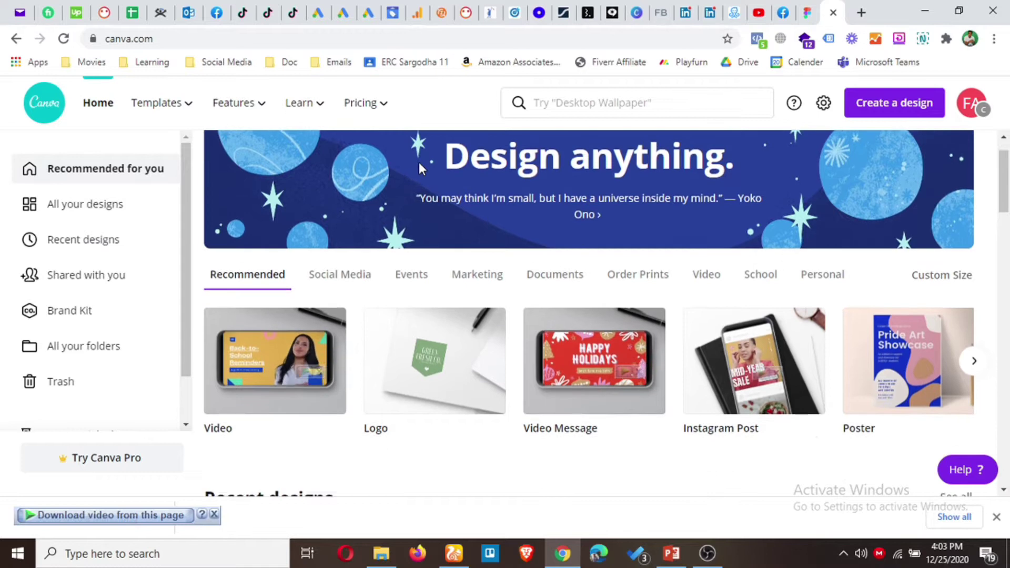
scroll(381, 214, "down", 2)
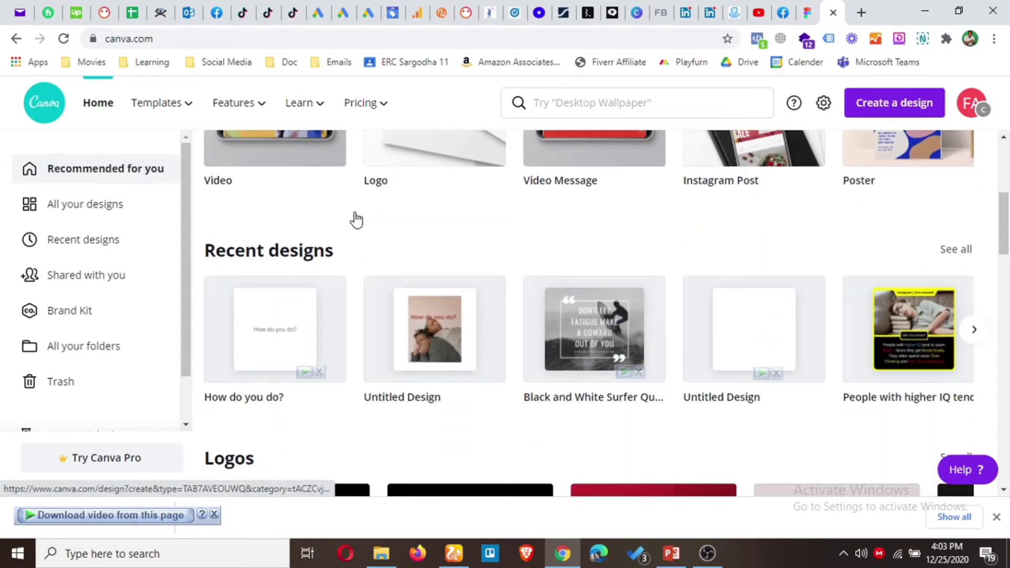
scroll(484, 273, "down", 4)
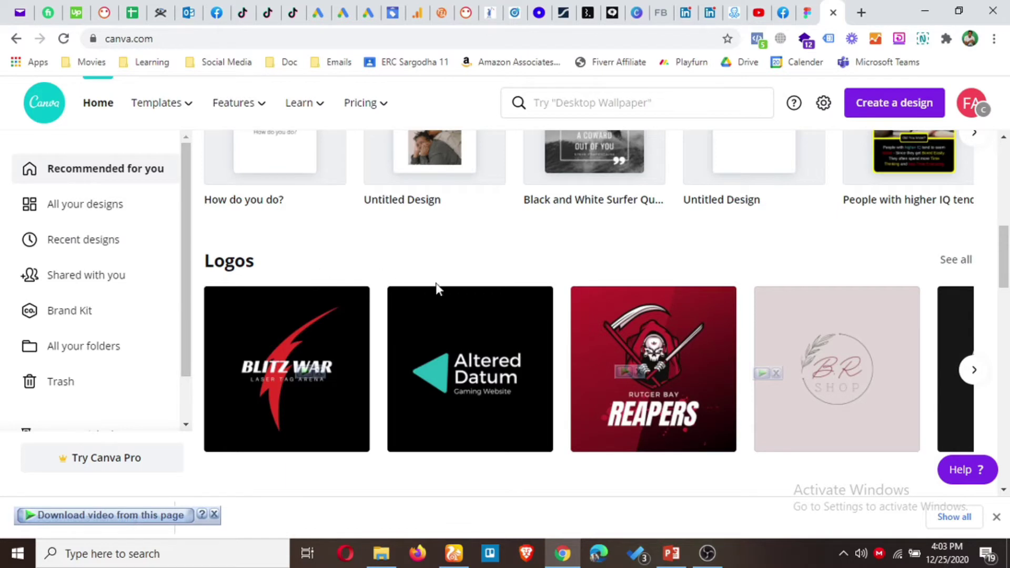
left_click(971, 369)
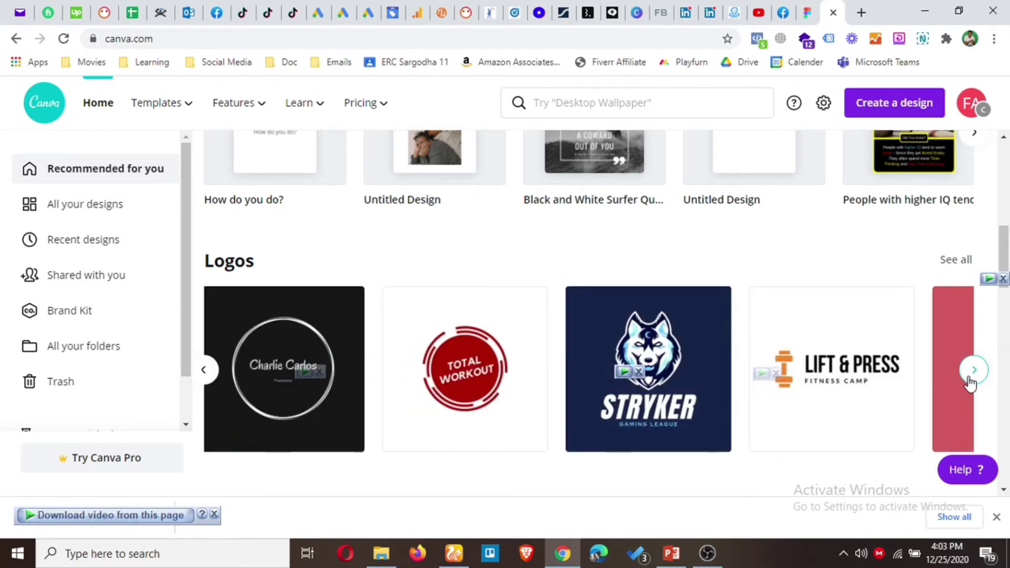
left_click(973, 370)
scroll(400, 384, "down", 5)
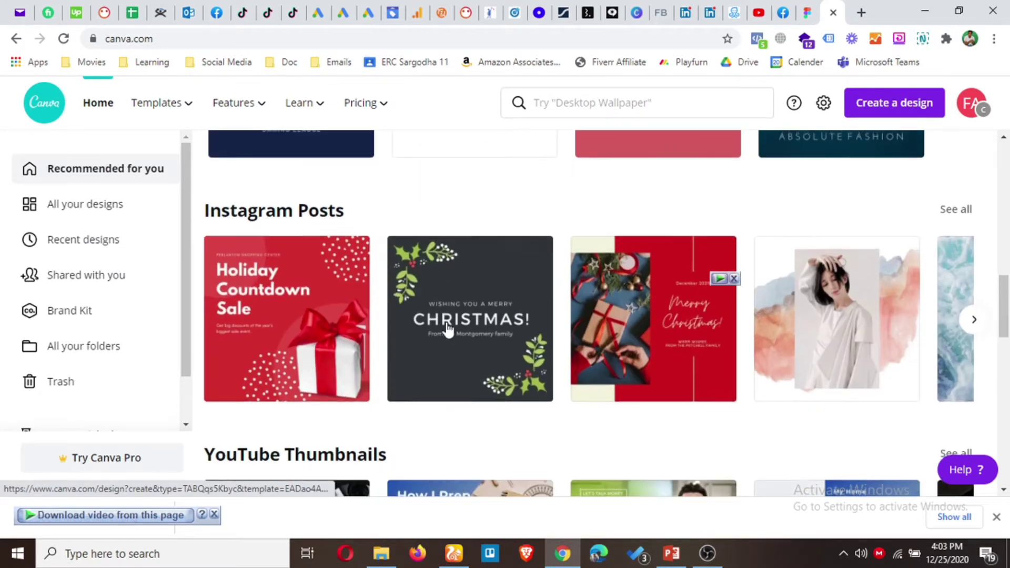
scroll(449, 332, "up", 3)
scroll(404, 328, "down", 2)
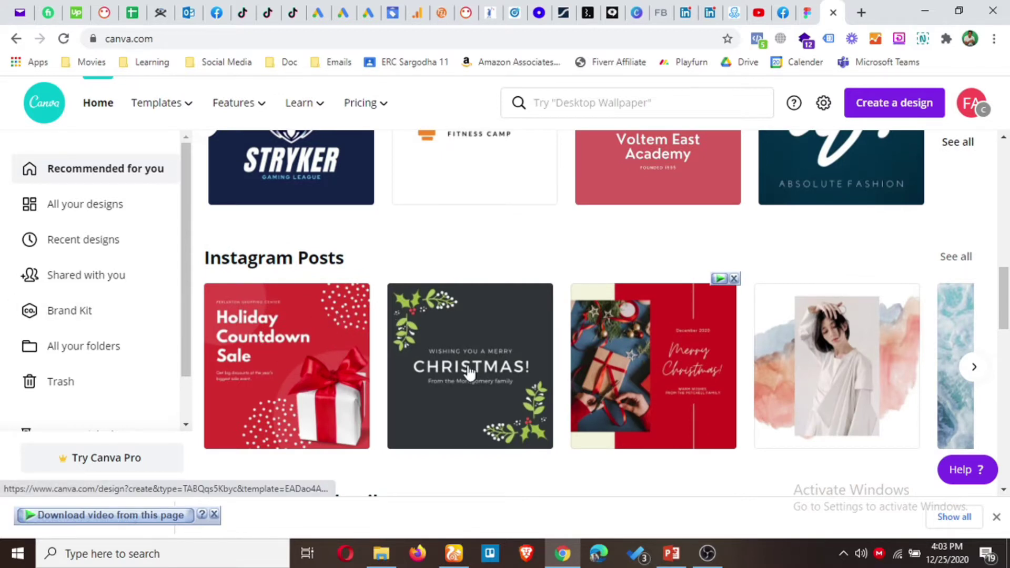
left_click(974, 367)
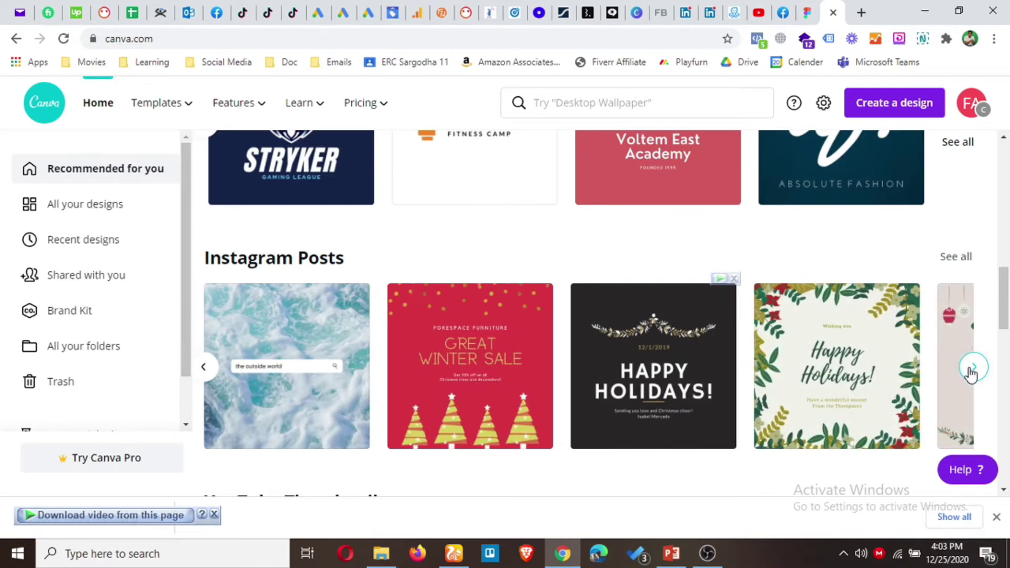
left_click(973, 368)
Browse the YouTube thumbnail, Facebook post, poster, Facebook cover and YouTube channel art templates.
scroll(647, 371, "down", 5)
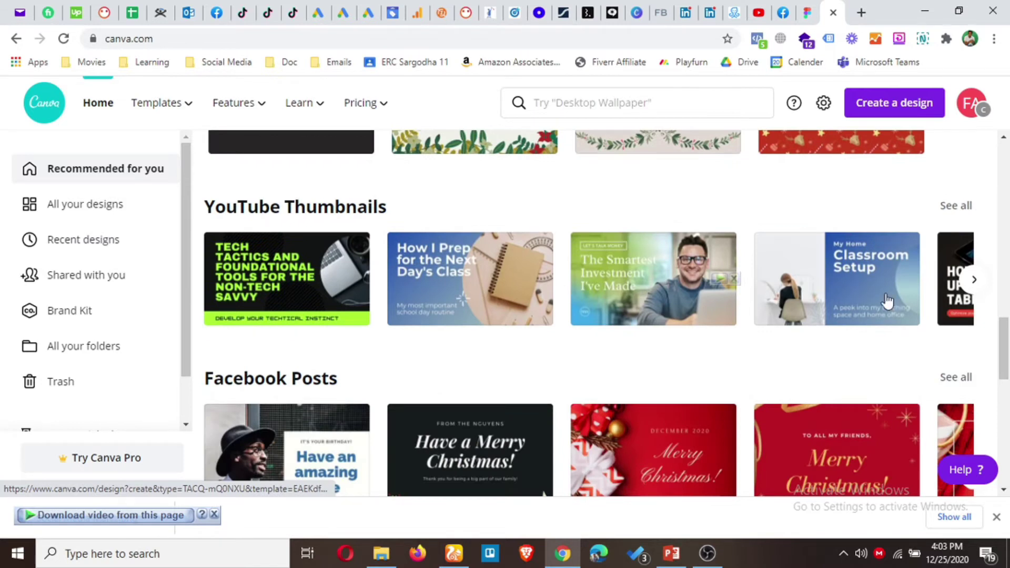
left_click(973, 284)
scroll(789, 342, "down", 3)
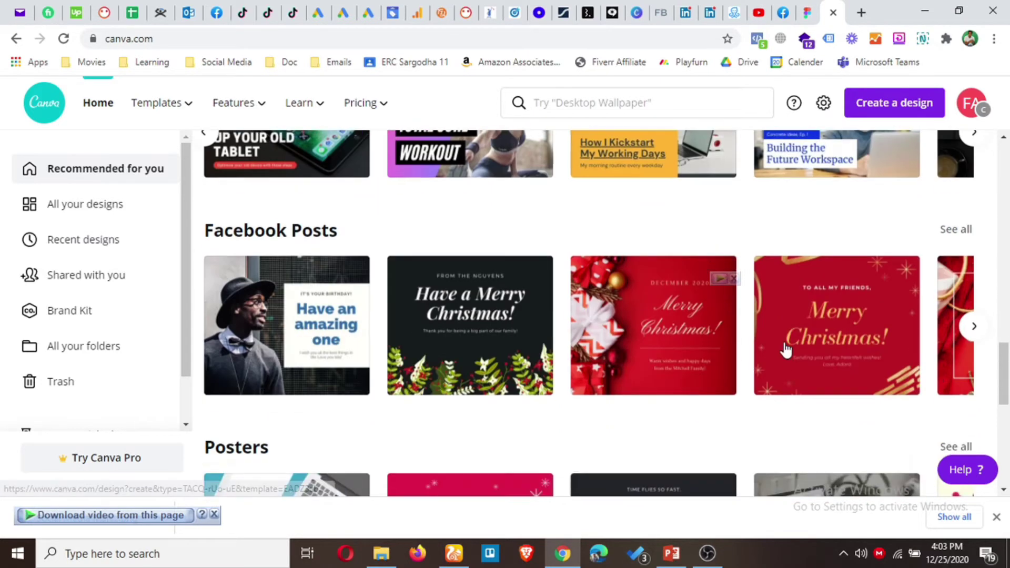
left_click(973, 326)
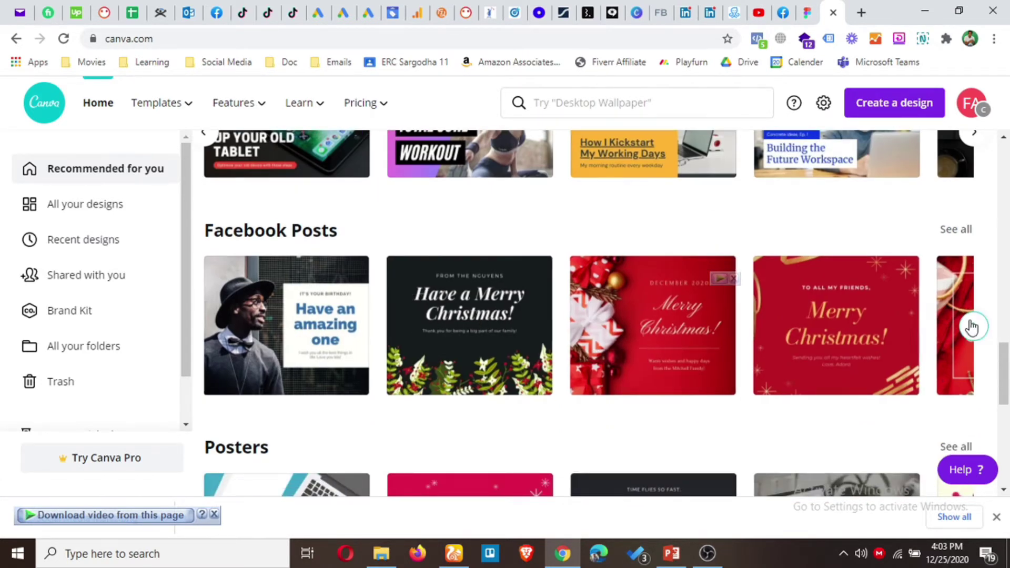
scroll(605, 357, "down", 3)
scroll(618, 362, "down", 2)
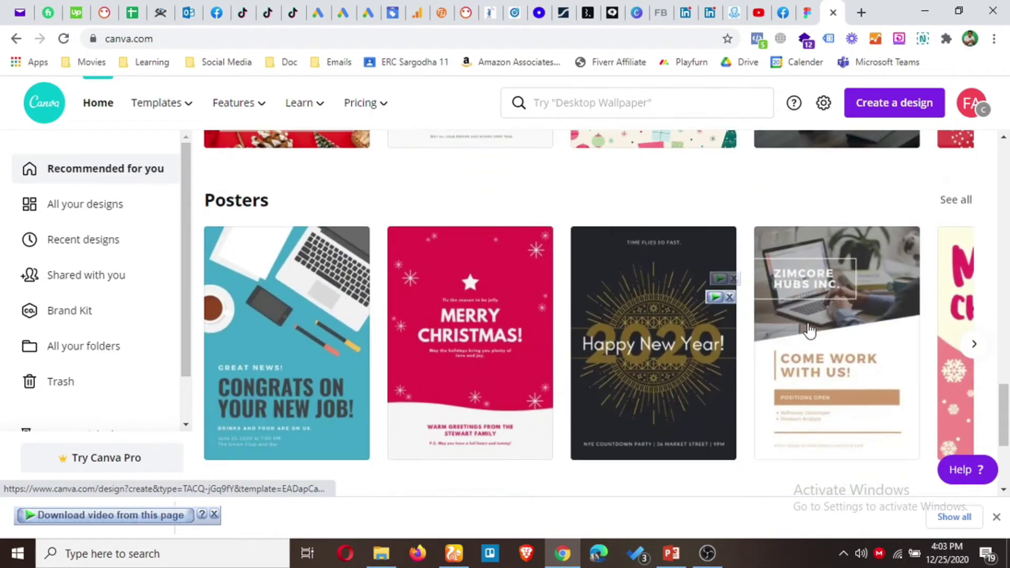
scroll(814, 332, "down", 5)
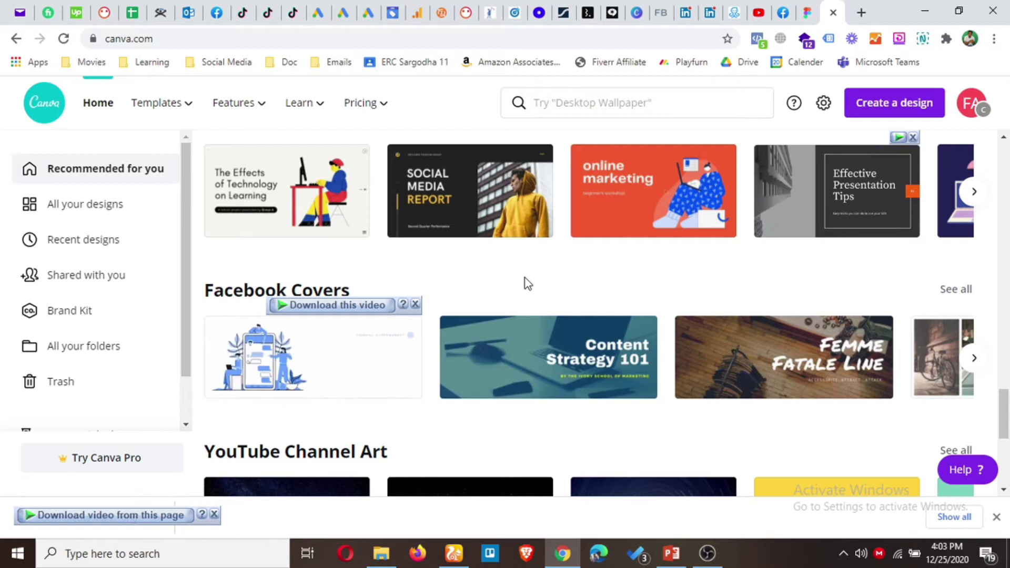
scroll(283, 258, "down", 1)
scroll(670, 302, "down", 3)
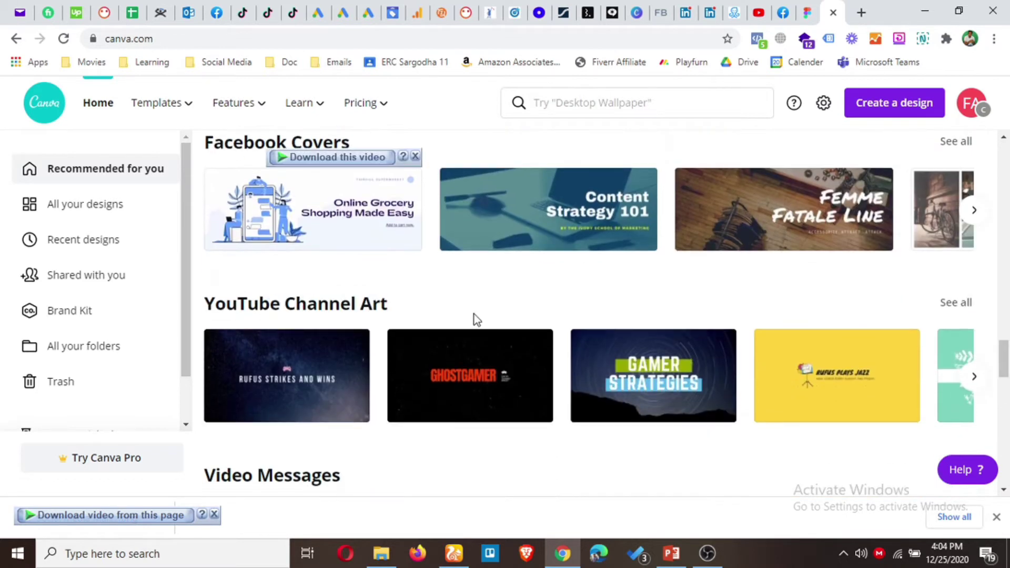
Examine the video message, video, card, animated social media and animated logo templates.
scroll(671, 365, "down", 5)
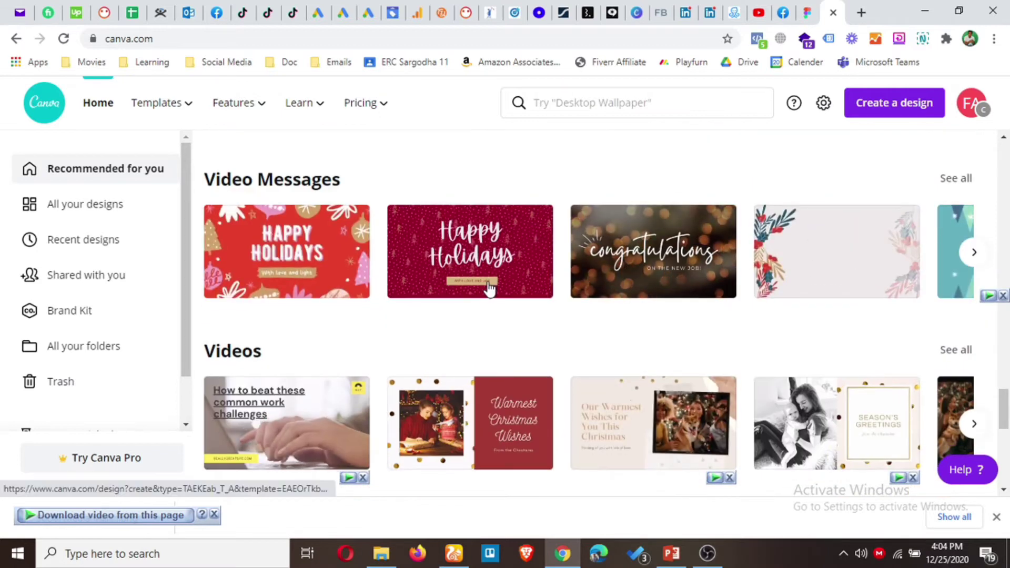
scroll(487, 287, "down", 2)
scroll(274, 255, "down", 2)
scroll(320, 273, "down", 2)
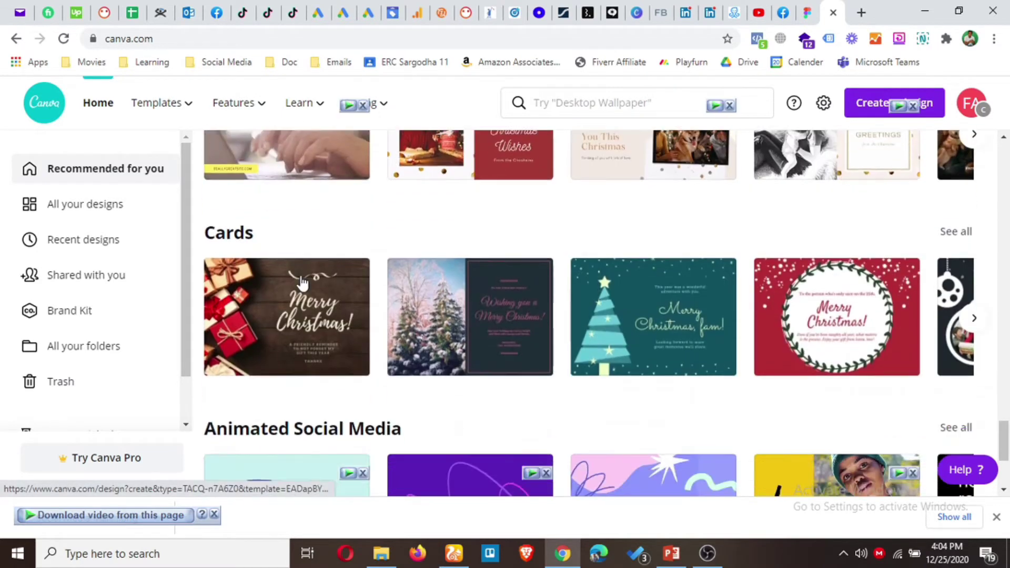
scroll(368, 313, "down", 3)
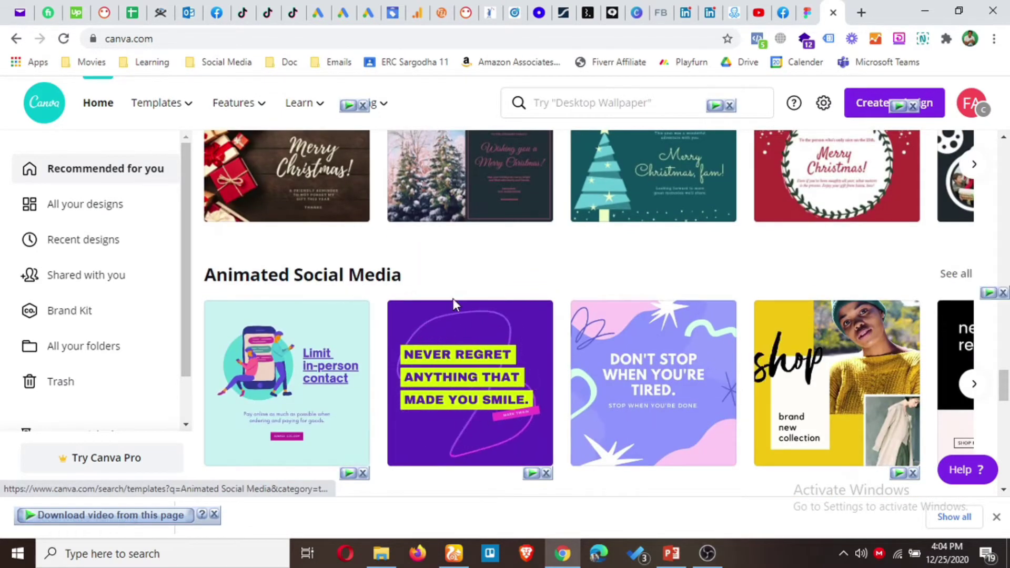
scroll(453, 300, "down", 5)
scroll(498, 316, "down", 1)
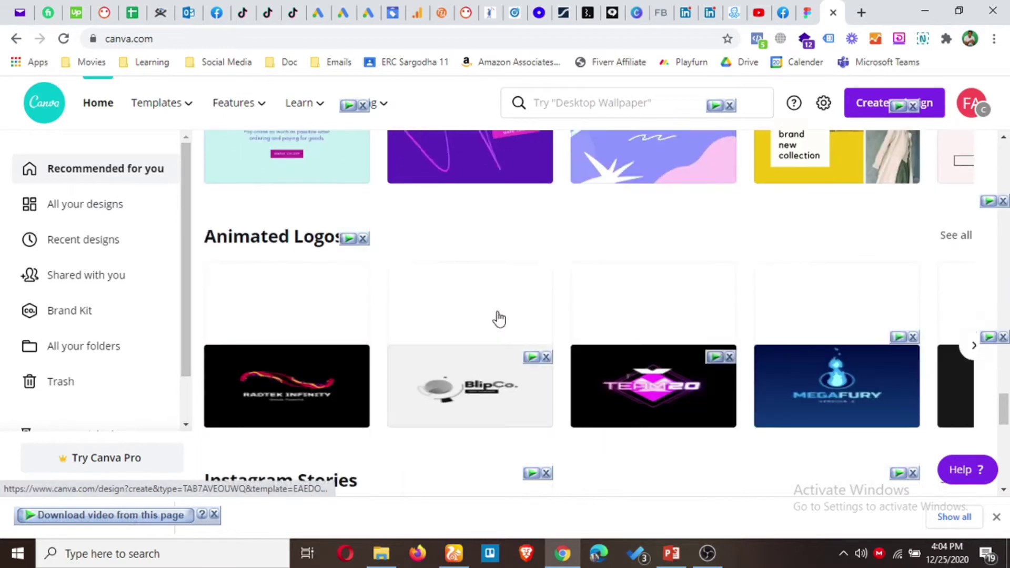
scroll(450, 287, "down", 3)
Review the A4 document, Pinterest pin, resume, YouTube intro, blog banner, Facebook ad and social media templates.
scroll(452, 286, "down", 8)
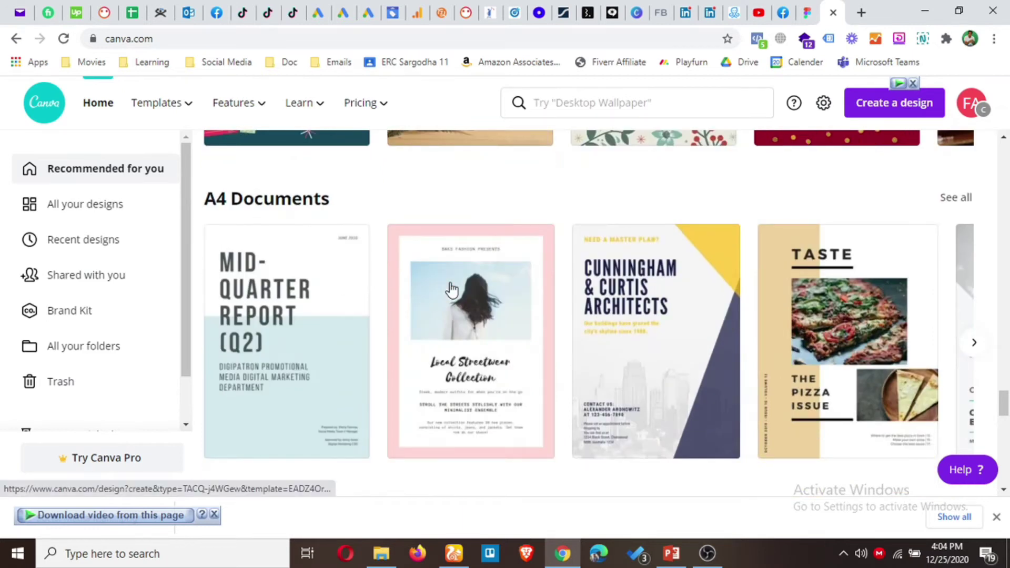
scroll(451, 288, "down", 6)
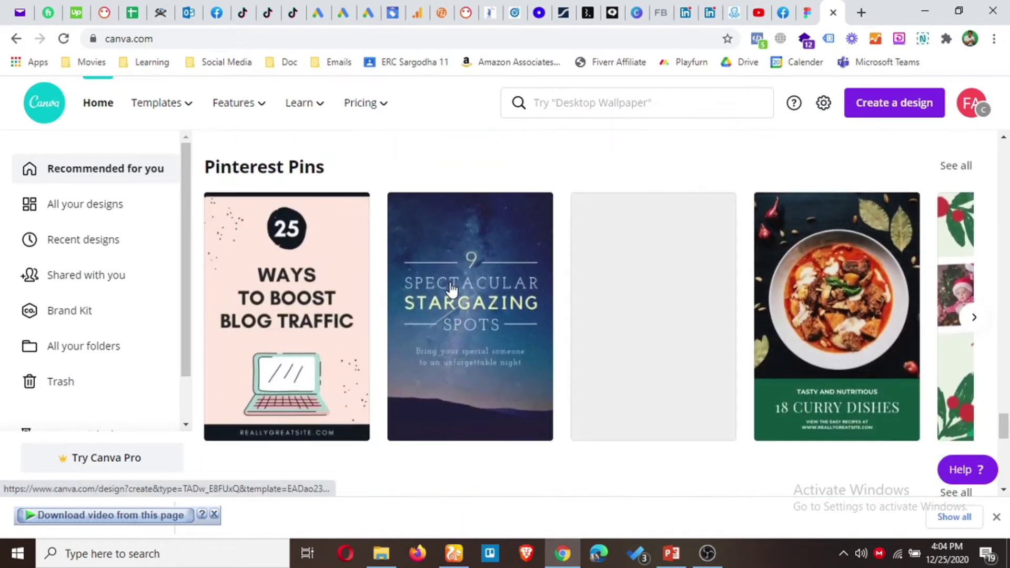
scroll(451, 289, "down", 12)
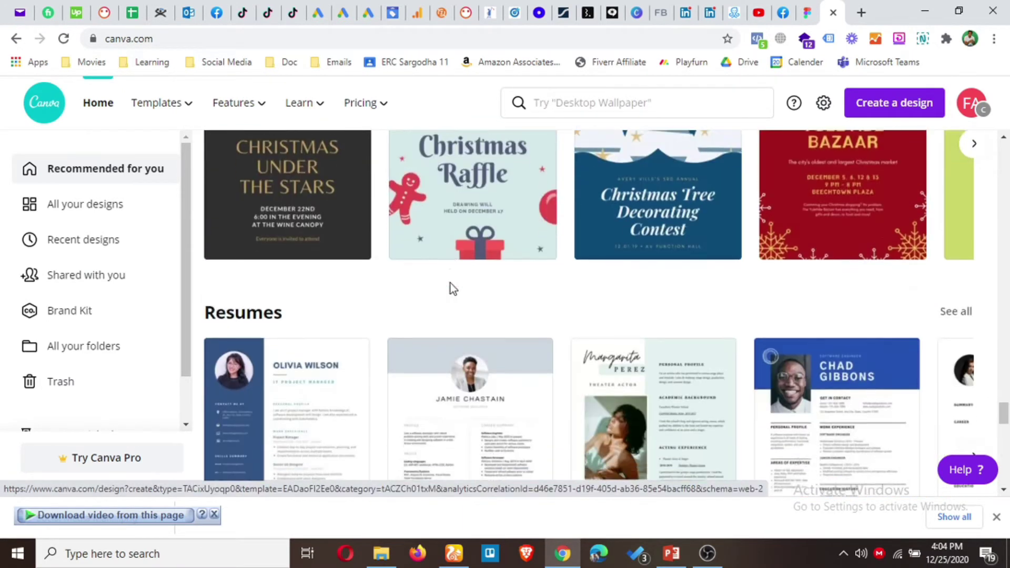
scroll(451, 283, "down", 3)
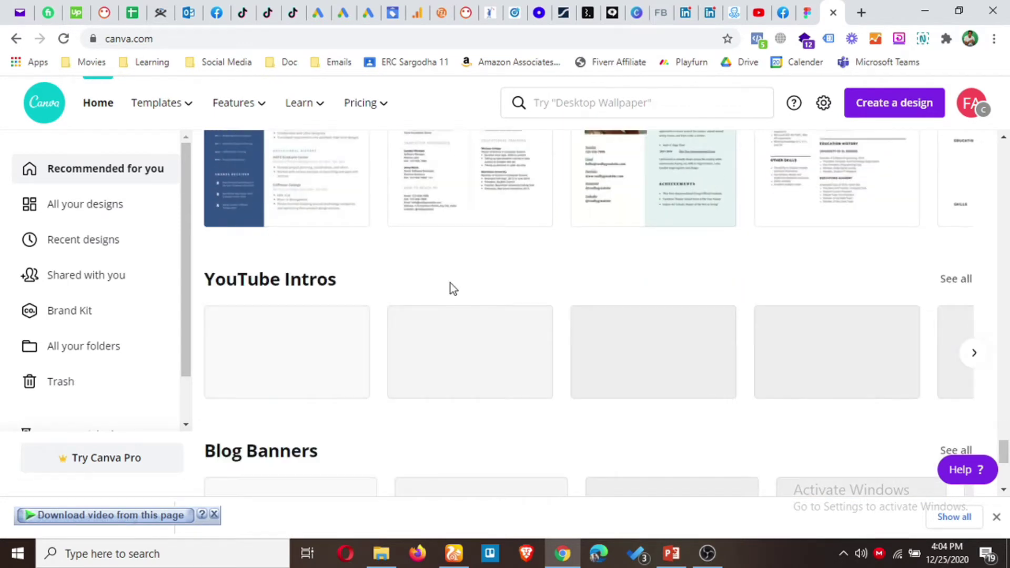
scroll(450, 283, "down", 1)
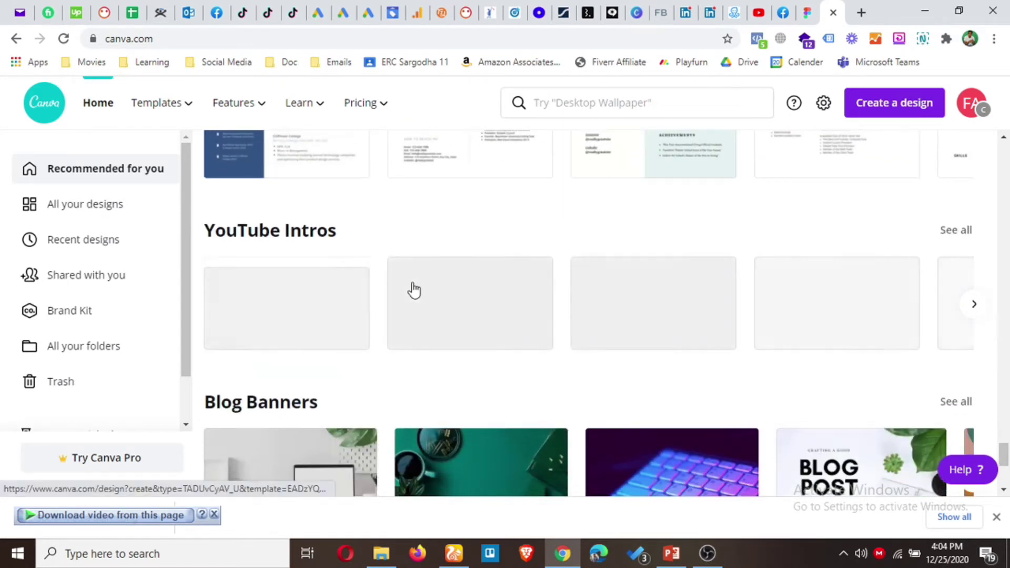
scroll(459, 254, "down", 7)
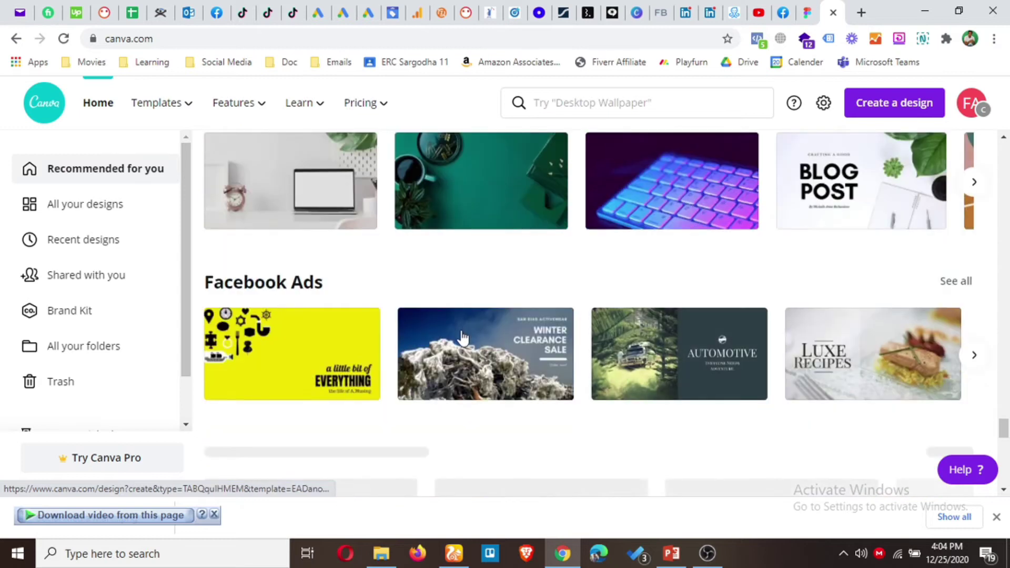
scroll(465, 333, "down", 3)
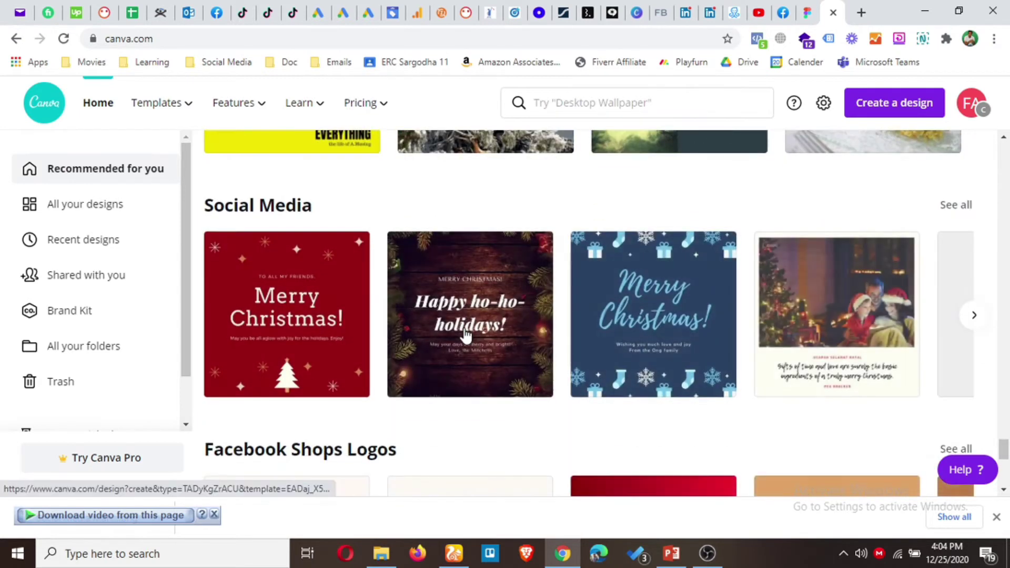
scroll(465, 332, "down", 3)
scroll(468, 332, "down", 6)
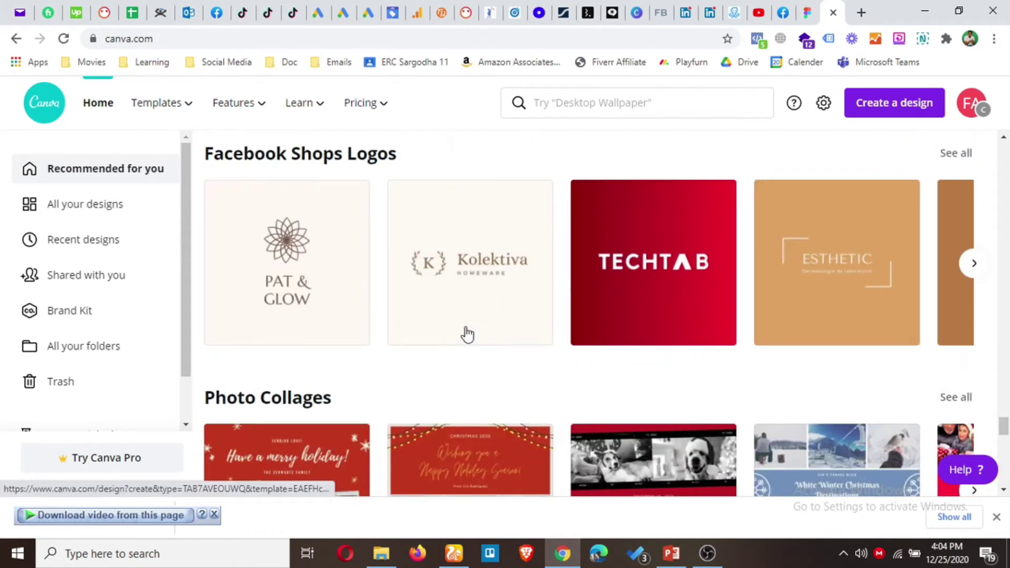
Look over the photo collage, story, gaming logo, website, invitation, business card, professional resume and LinkedIn banner templates.
scroll(436, 294, "down", 3)
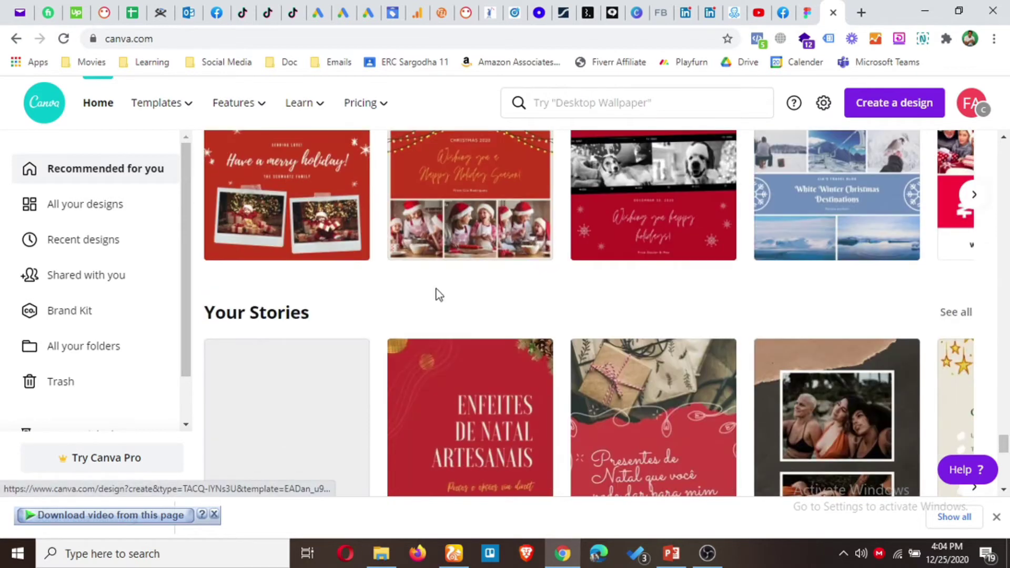
scroll(426, 295, "down", 4)
scroll(427, 293, "down", 10)
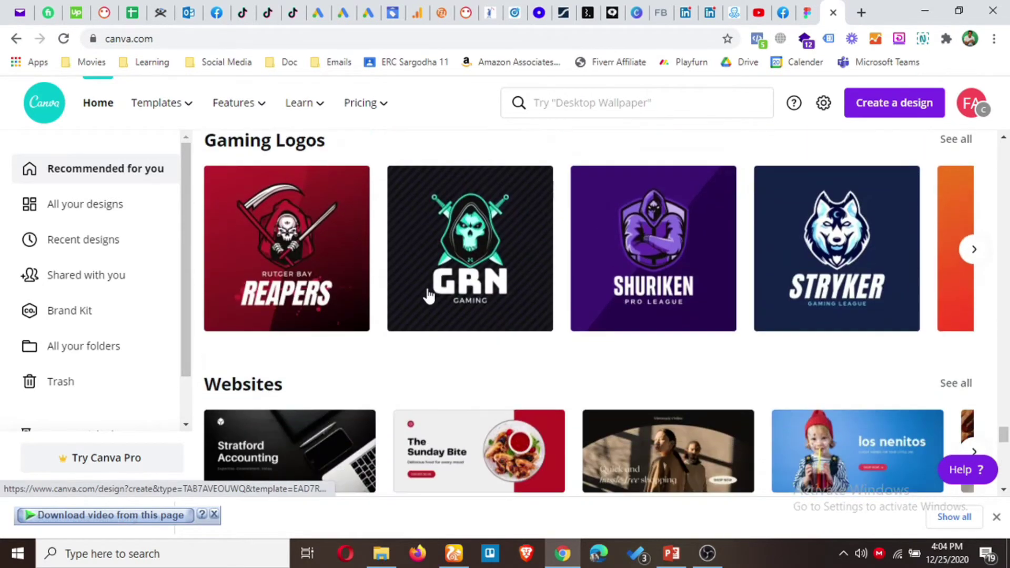
scroll(427, 292, "down", 2)
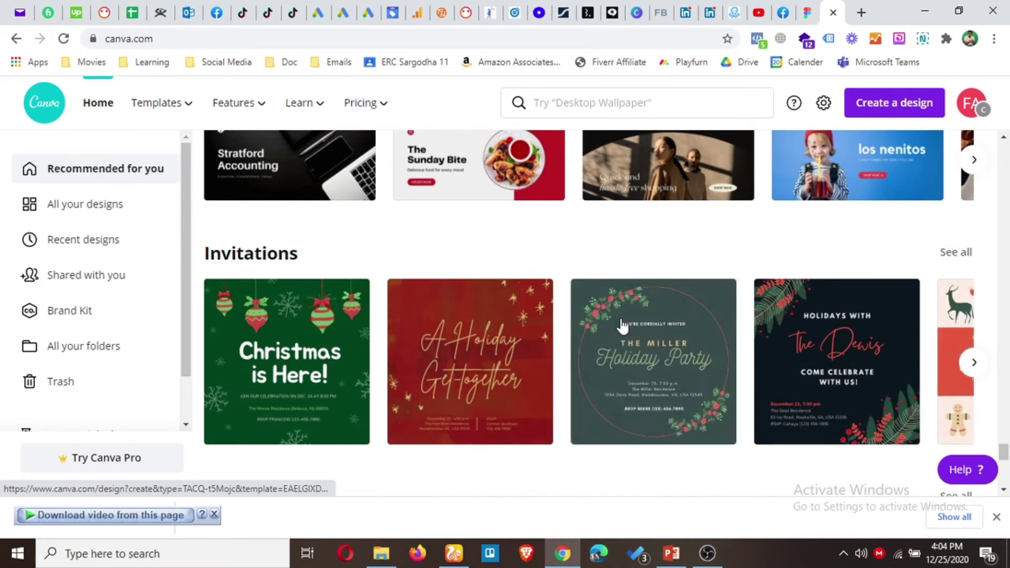
scroll(623, 326, "down", 3)
scroll(652, 345, "down", 4)
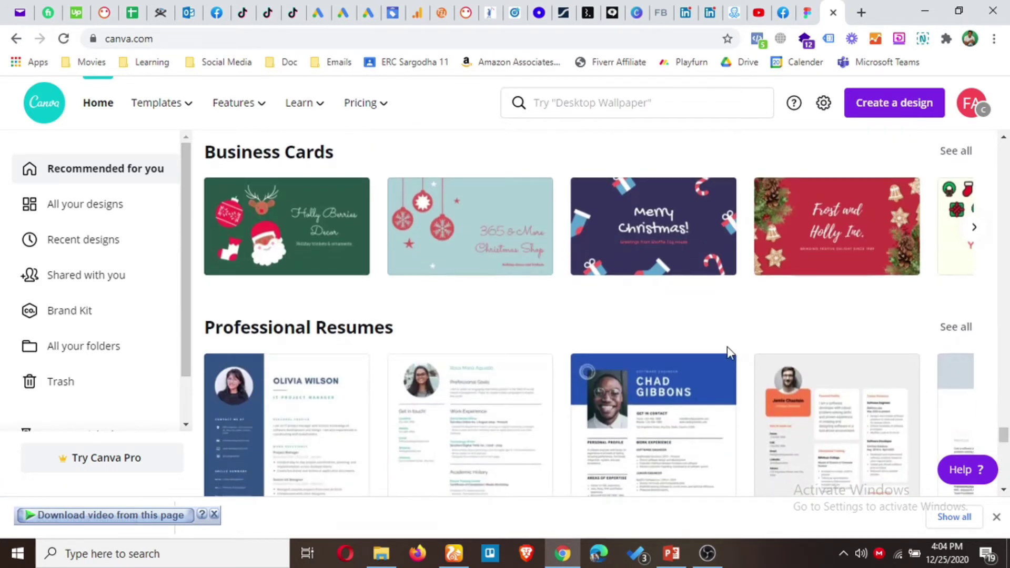
scroll(726, 350, "down", 2)
scroll(726, 357, "down", 6)
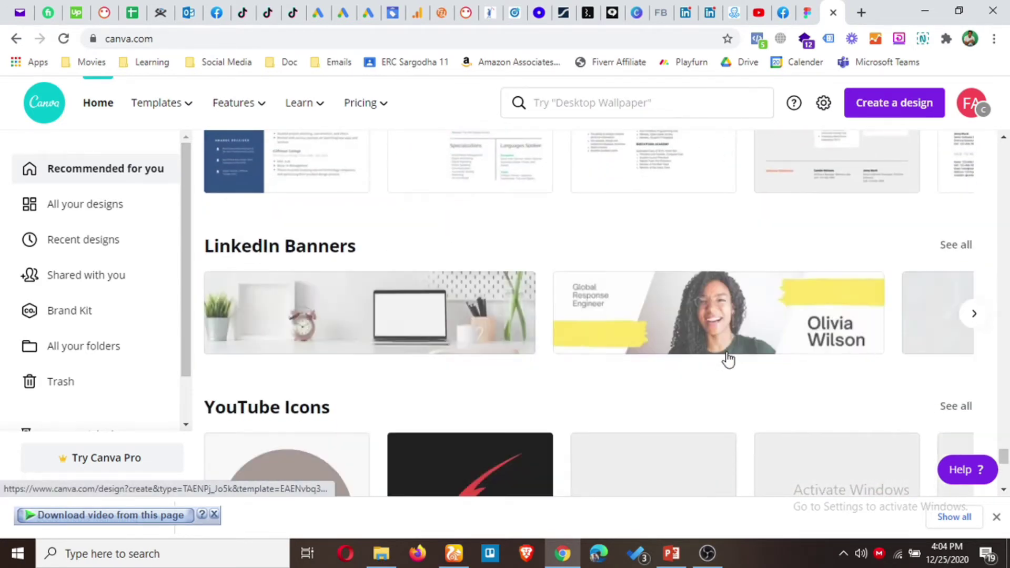
Check the YouTube icon, T-shirt, desktop wallpaper and Twitter post templates, and return to the start of the home page.
scroll(726, 359, "down", 3)
scroll(673, 362, "down", 6)
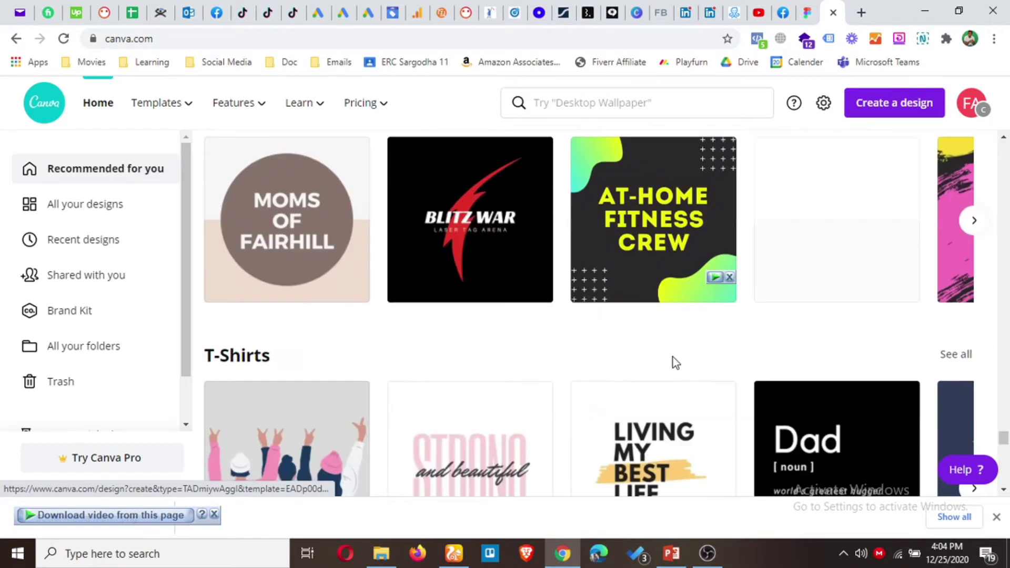
scroll(674, 363, "down", 7)
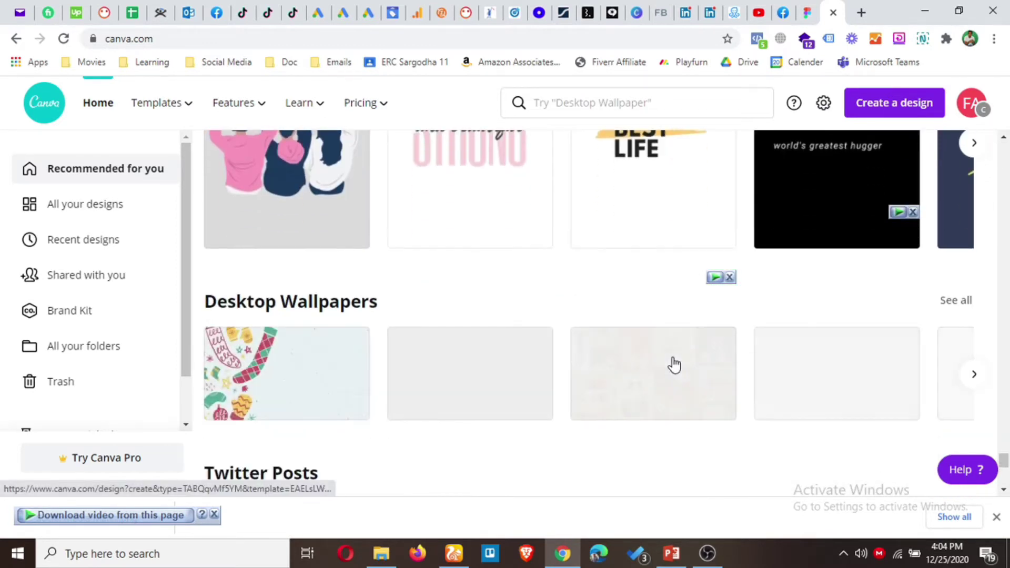
scroll(673, 357, "up", 1)
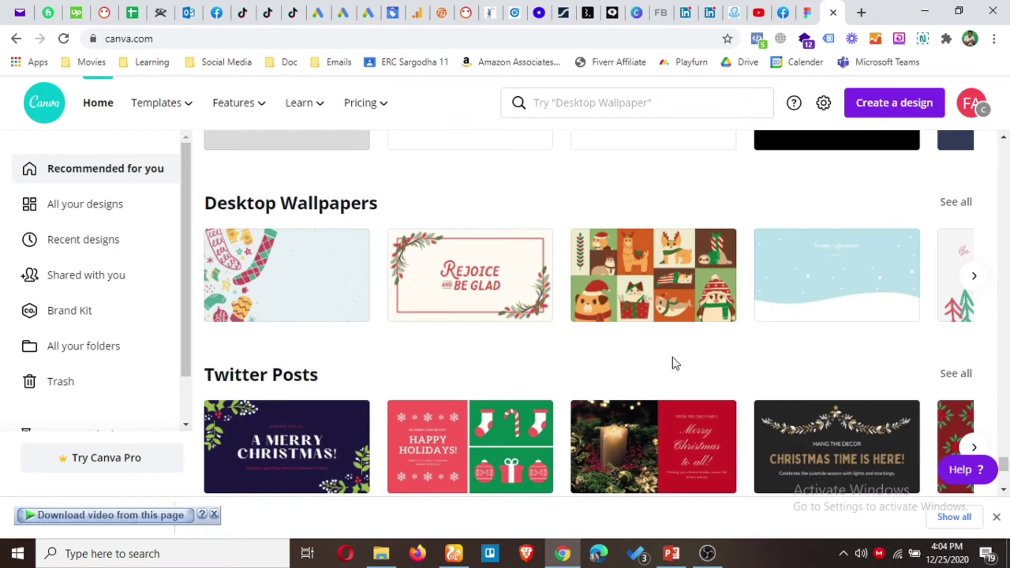
scroll(831, 400, "up", 5)
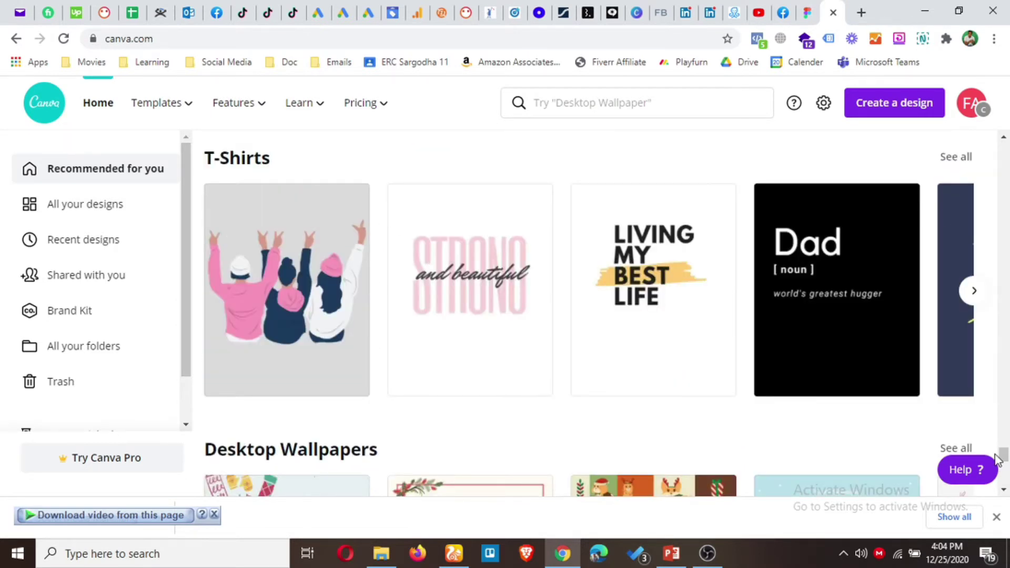
left_click_drag(1006, 459, 1004, 150)
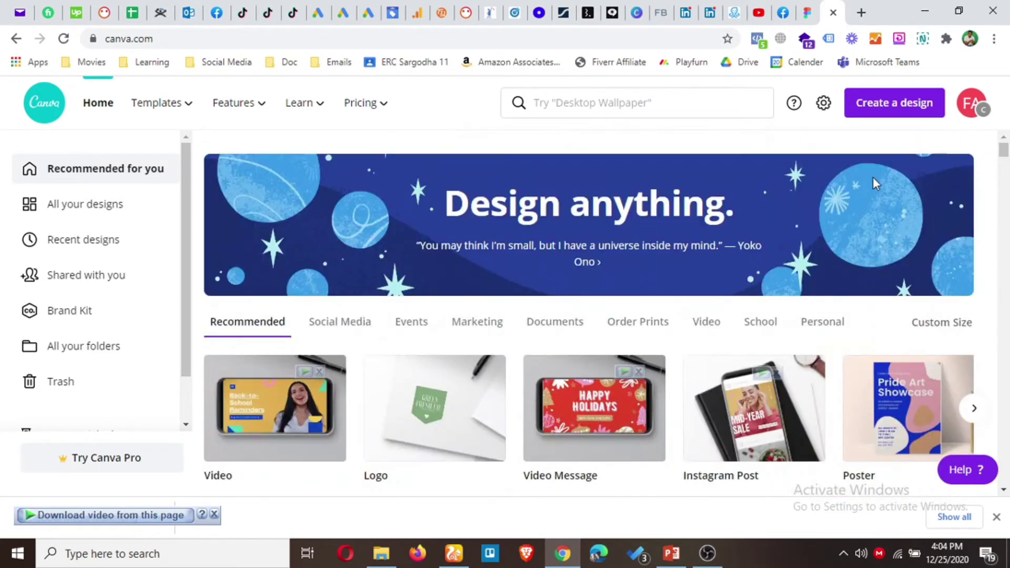
Create a new custom-size design measuring 1080 × 1080 px.
scroll(570, 332, "down", 5)
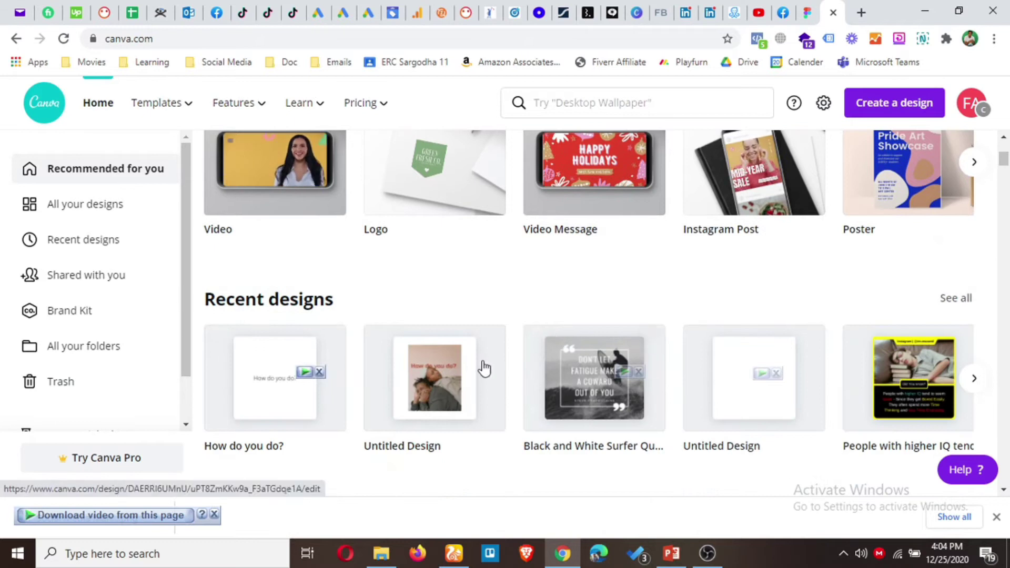
scroll(551, 324, "down", 1)
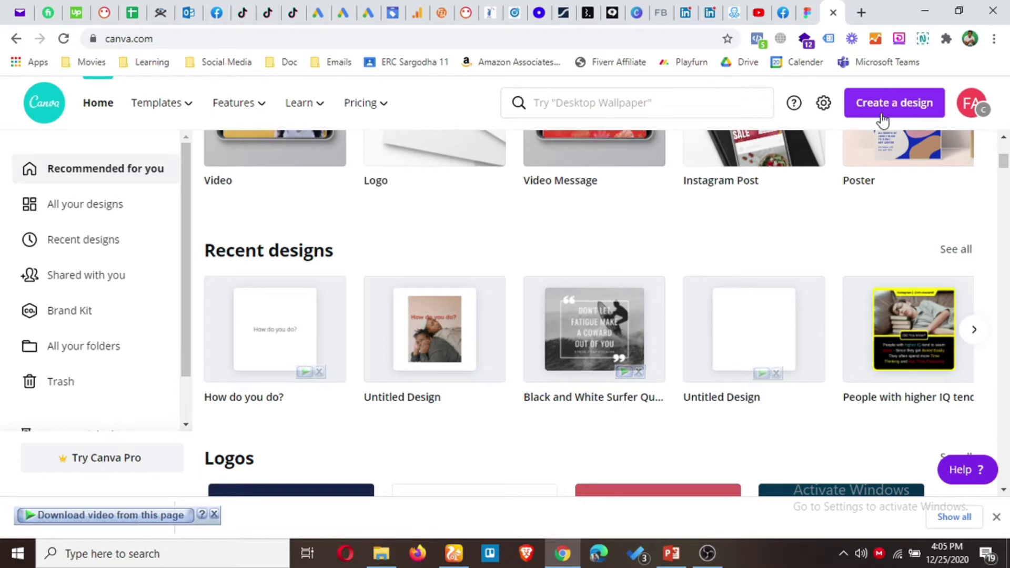
left_click(915, 107)
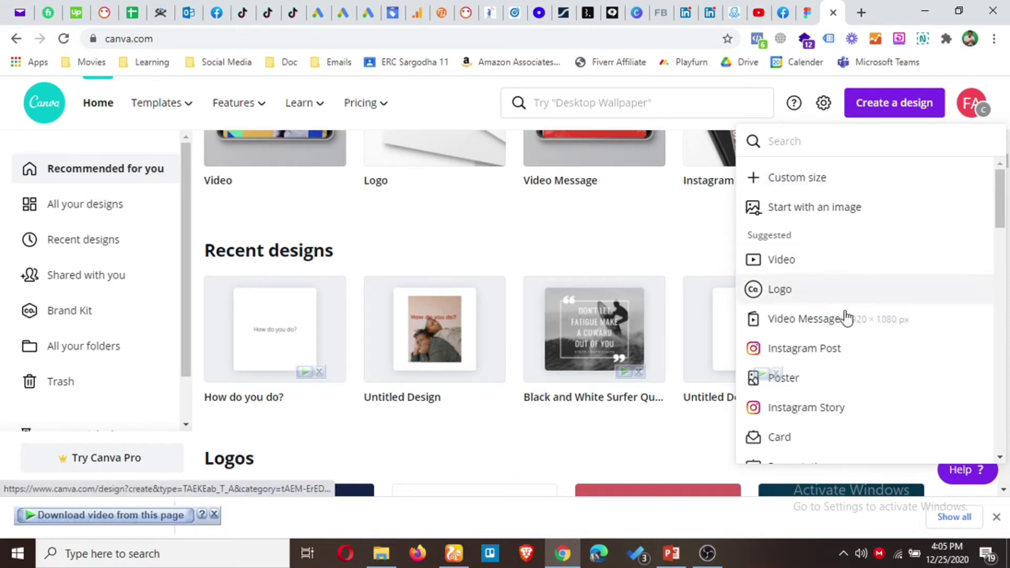
left_click(801, 183)
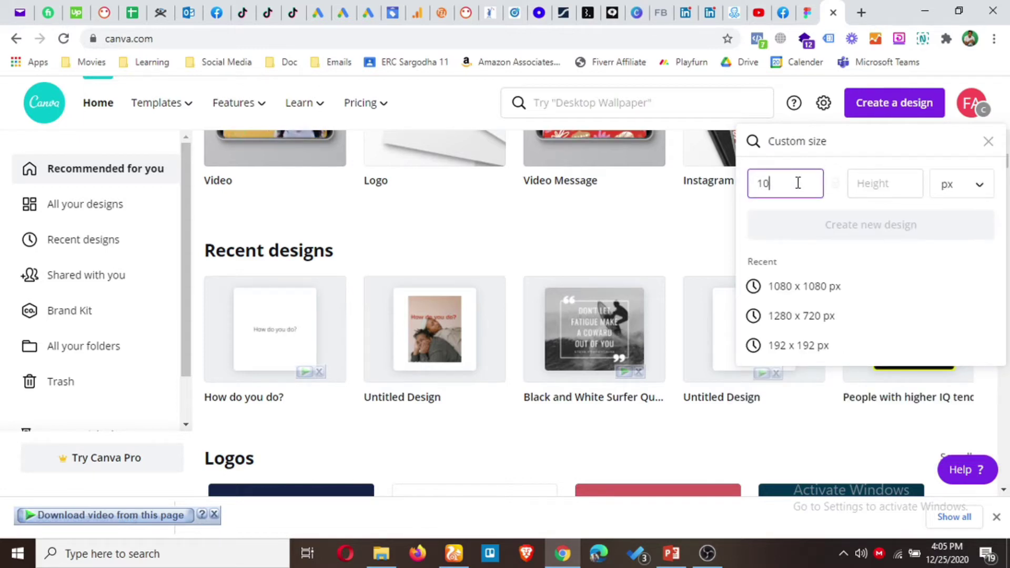
type("10")
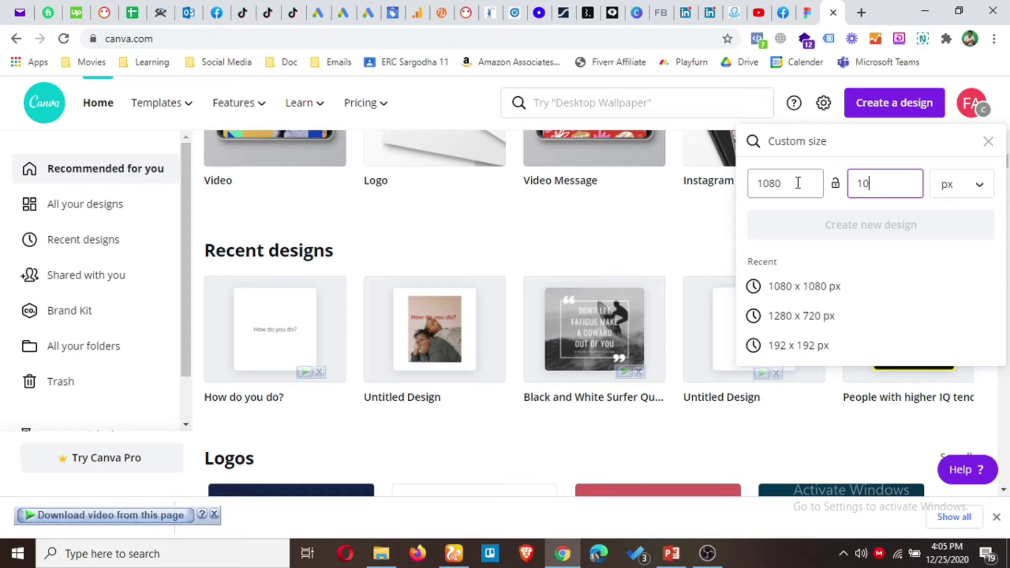
type("80")
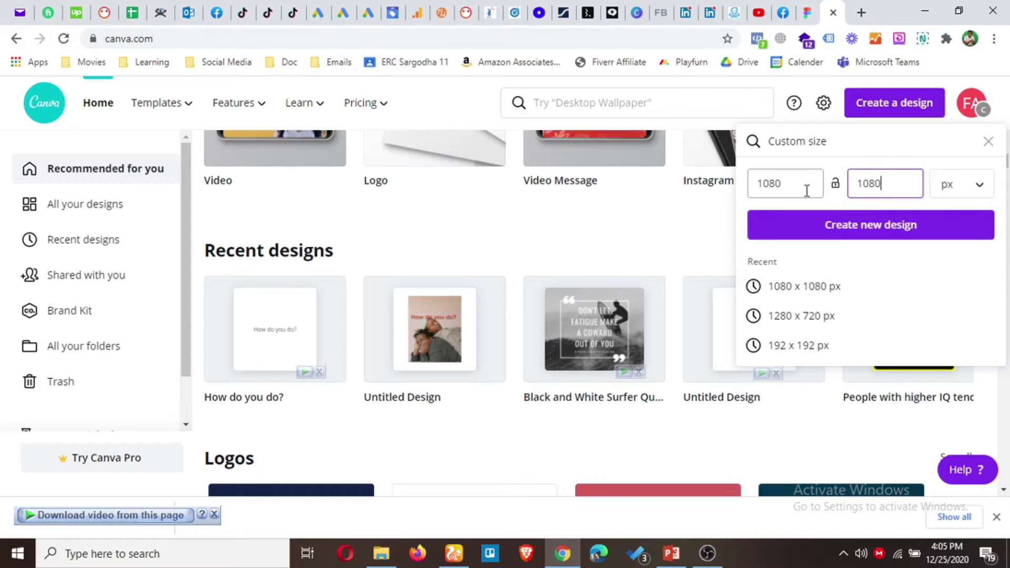
left_click(981, 184)
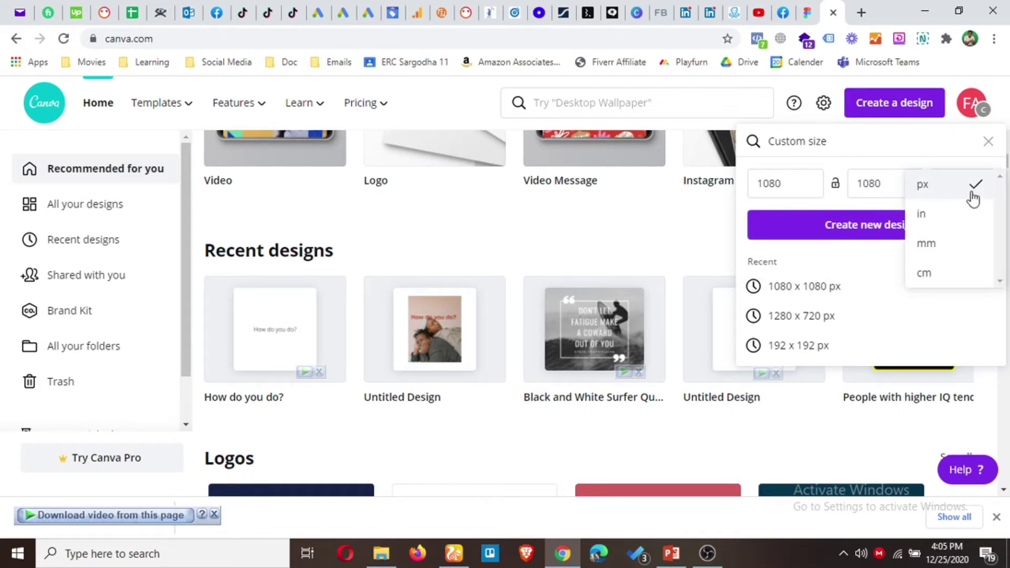
left_click(850, 237)
left_click(888, 237)
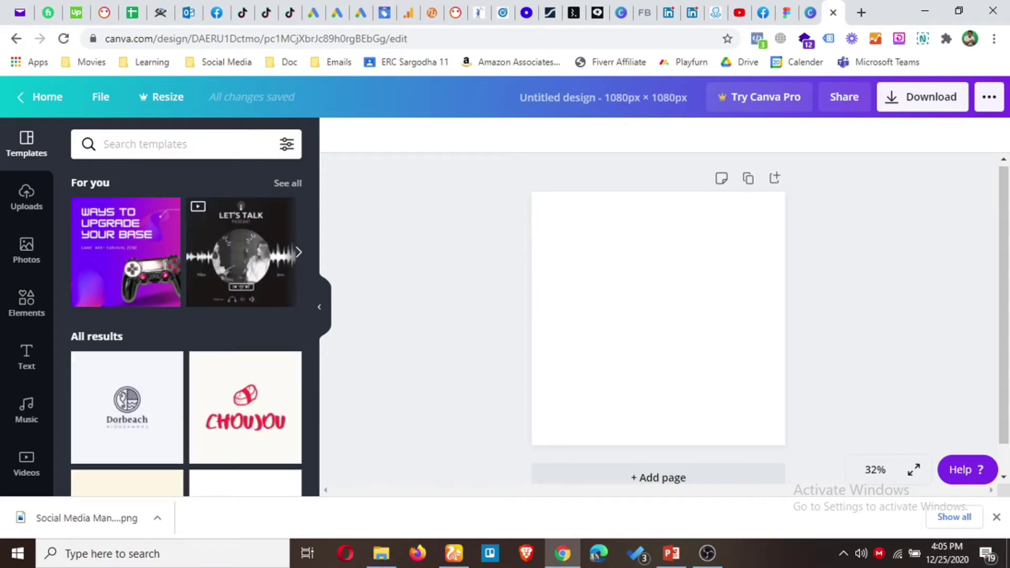
Browse the suggested templates for the blank design and return to the start of the list.
scroll(249, 345, "down", 8)
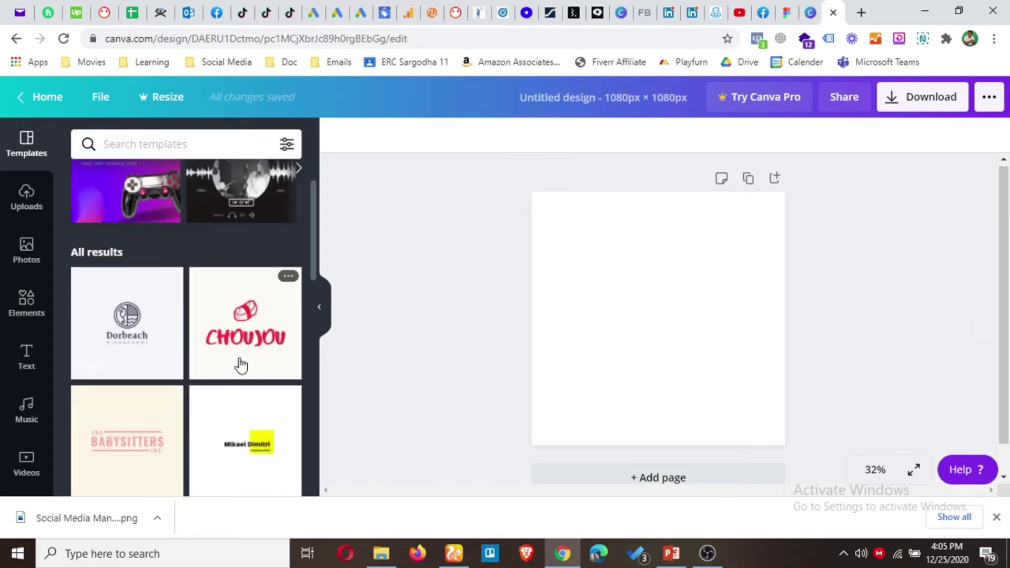
scroll(242, 365, "down", 10)
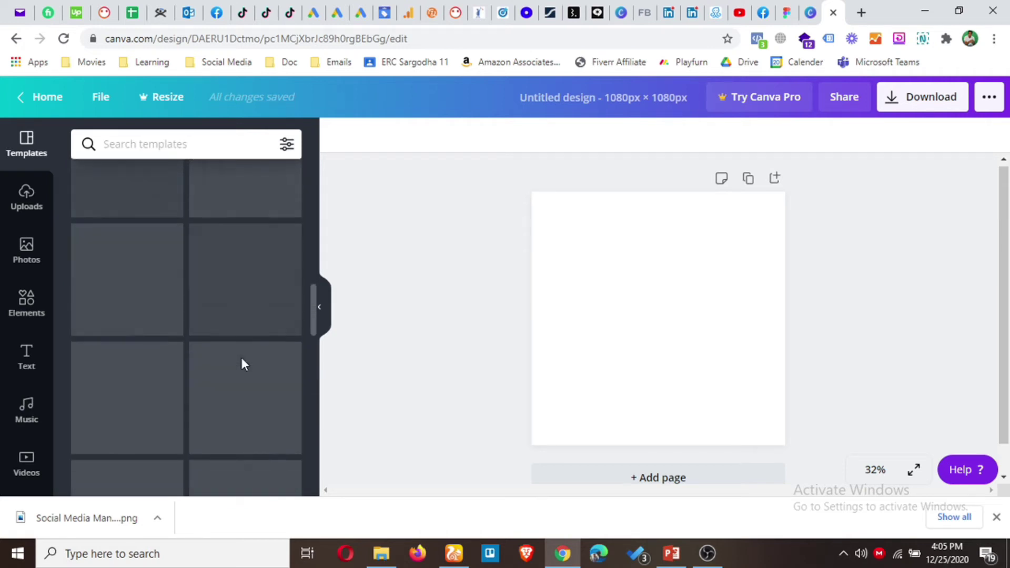
scroll(243, 363, "down", 2)
scroll(241, 364, "down", 9)
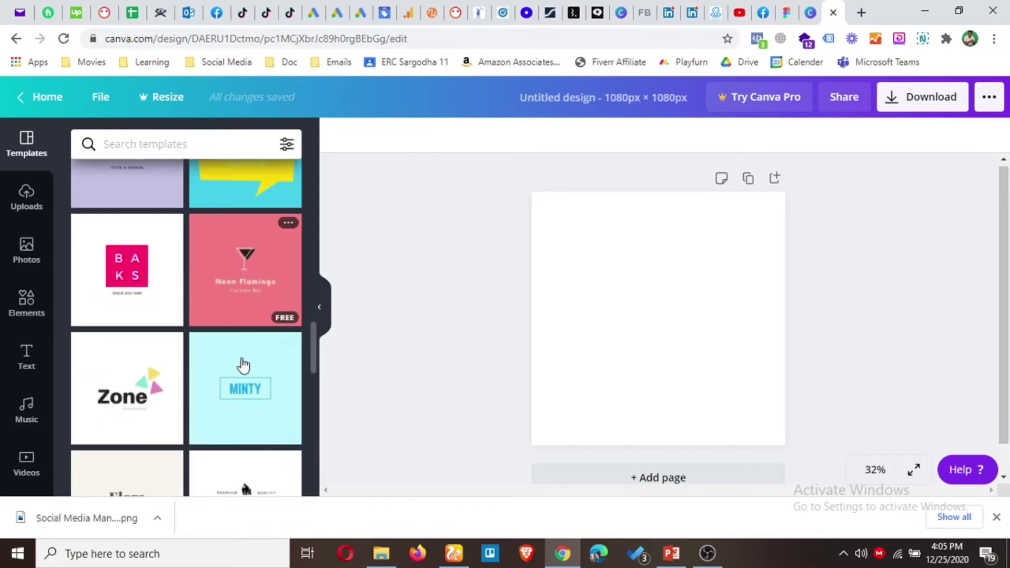
scroll(240, 369, "up", 9)
scroll(238, 364, "up", 10)
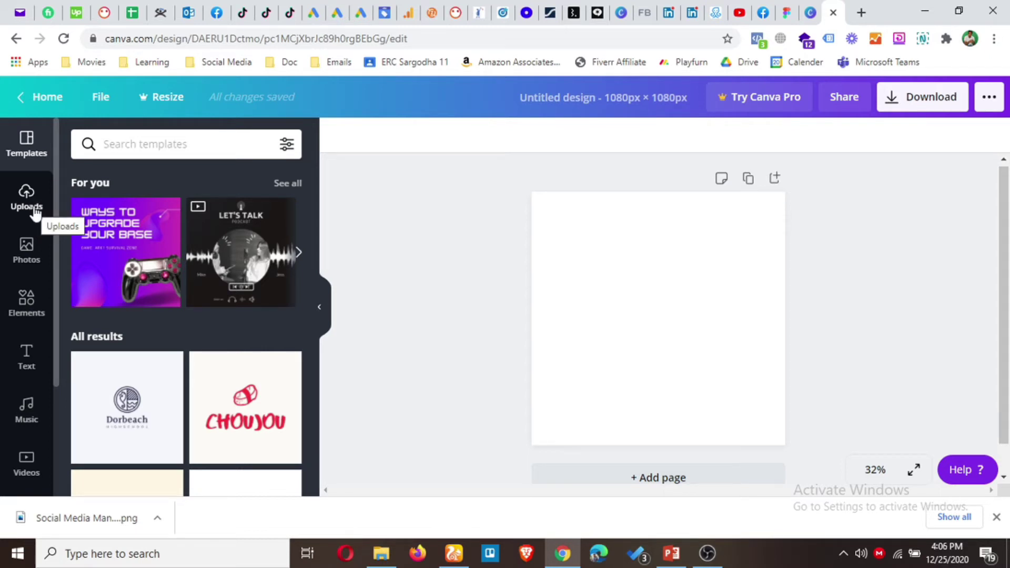
Look through the recently used and trending stock photos available for the design.
left_click(26, 257)
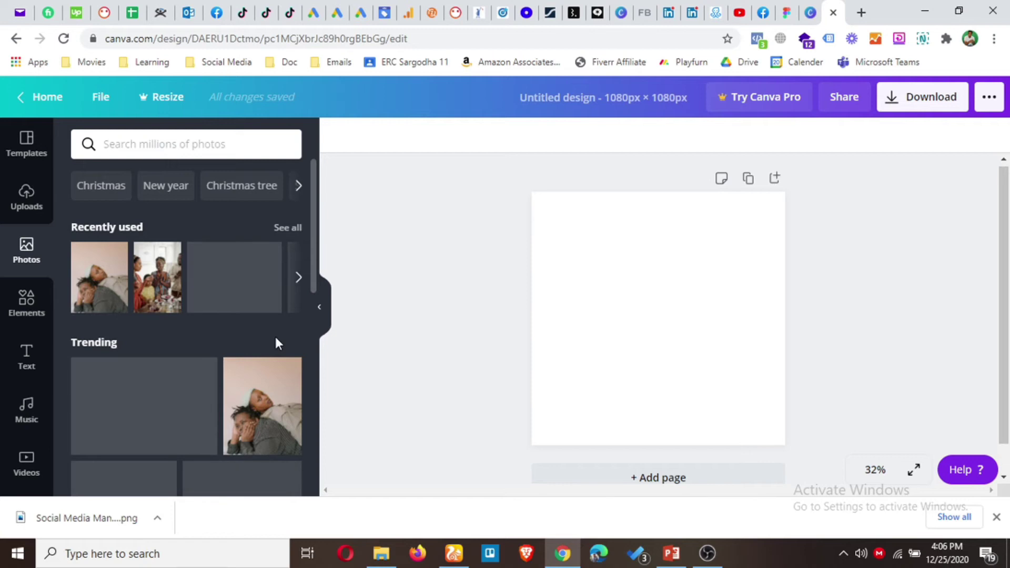
scroll(179, 340, "down", 2)
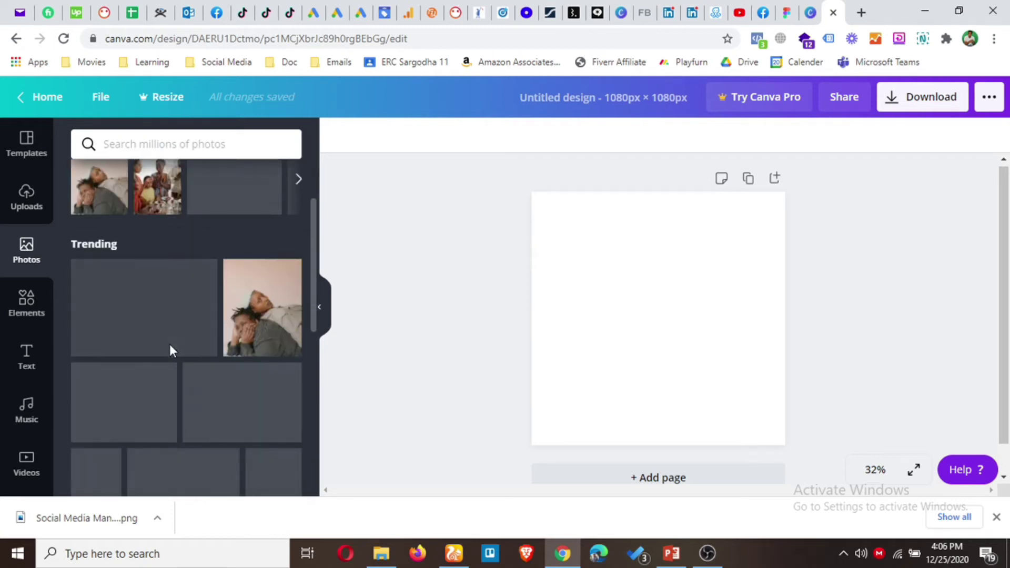
scroll(171, 343, "down", 1)
scroll(179, 342, "down", 4)
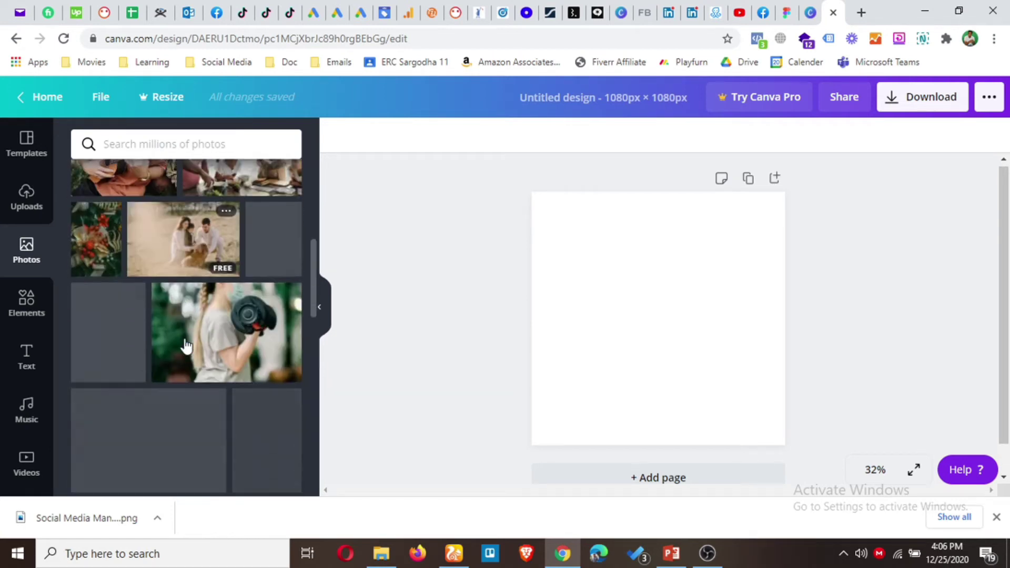
scroll(186, 345, "down", 2)
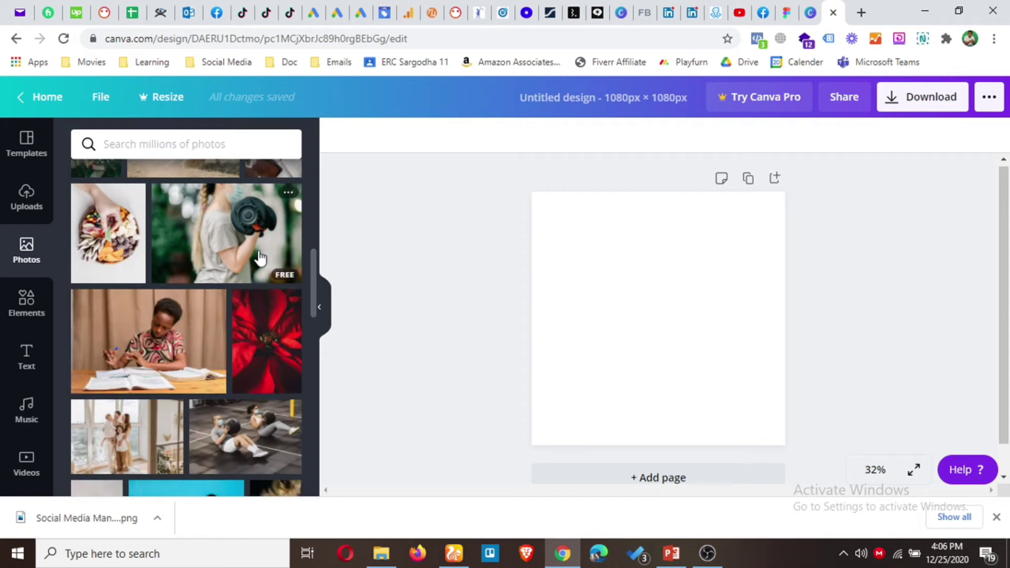
Examine the available elements, including lines, shapes, frames, stickers, charts, grids and the illustration collections.
left_click(19, 304)
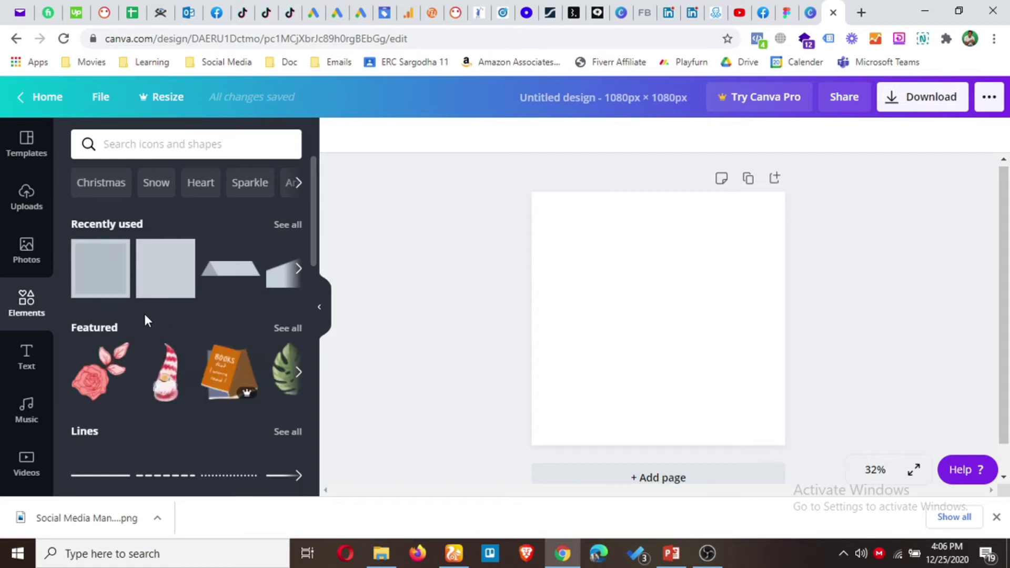
scroll(169, 333, "down", 6)
scroll(170, 337, "up", 4)
scroll(169, 338, "up", 3)
scroll(103, 318, "down", 3)
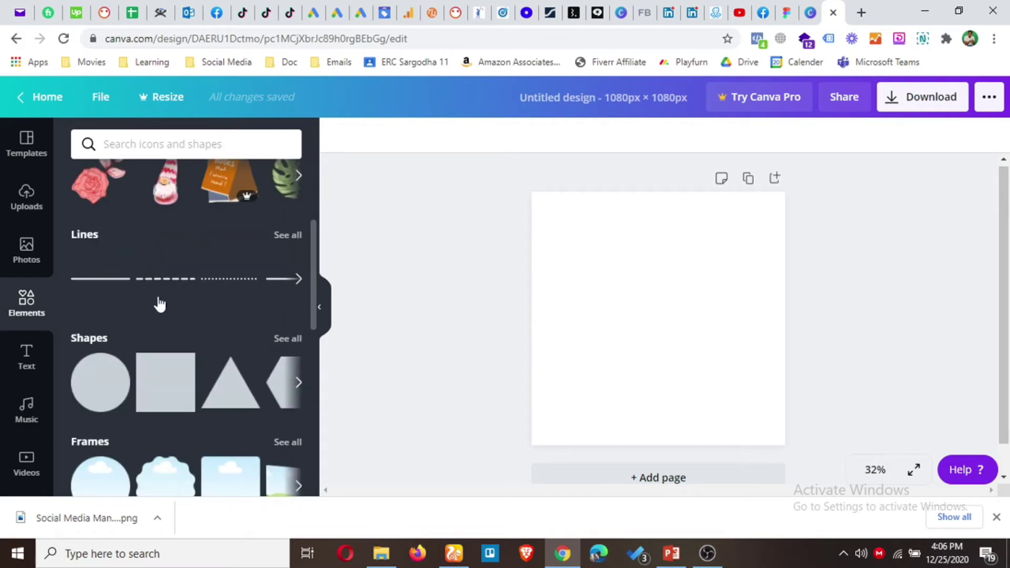
scroll(128, 318, "down", 6)
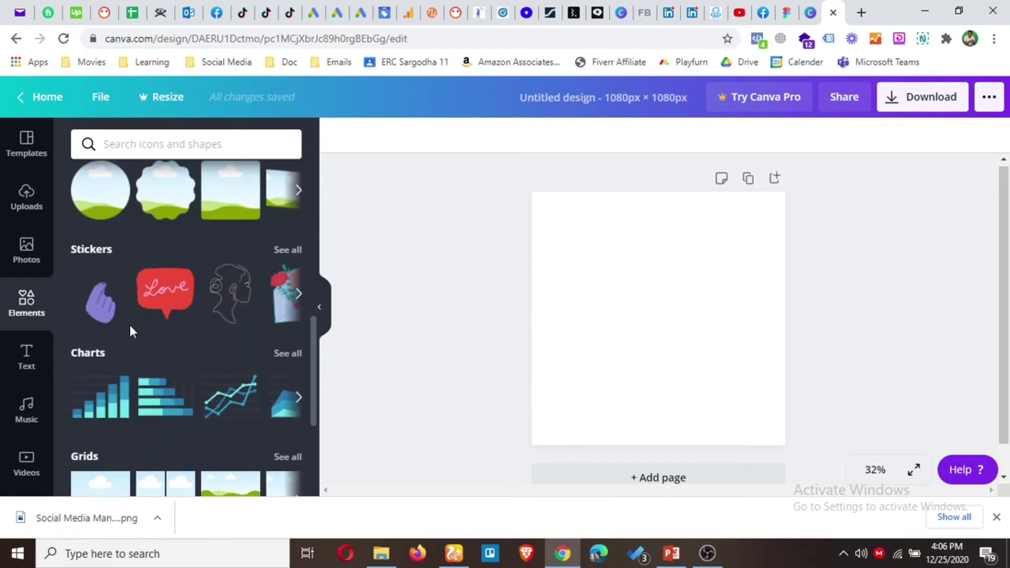
scroll(130, 326, "down", 8)
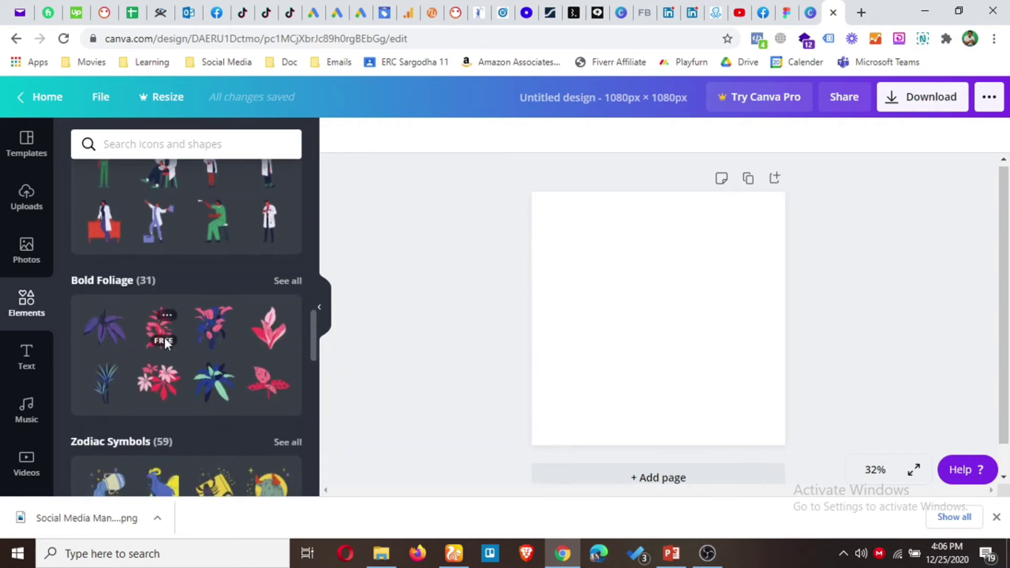
scroll(165, 342, "down", 4)
scroll(165, 345, "down", 13)
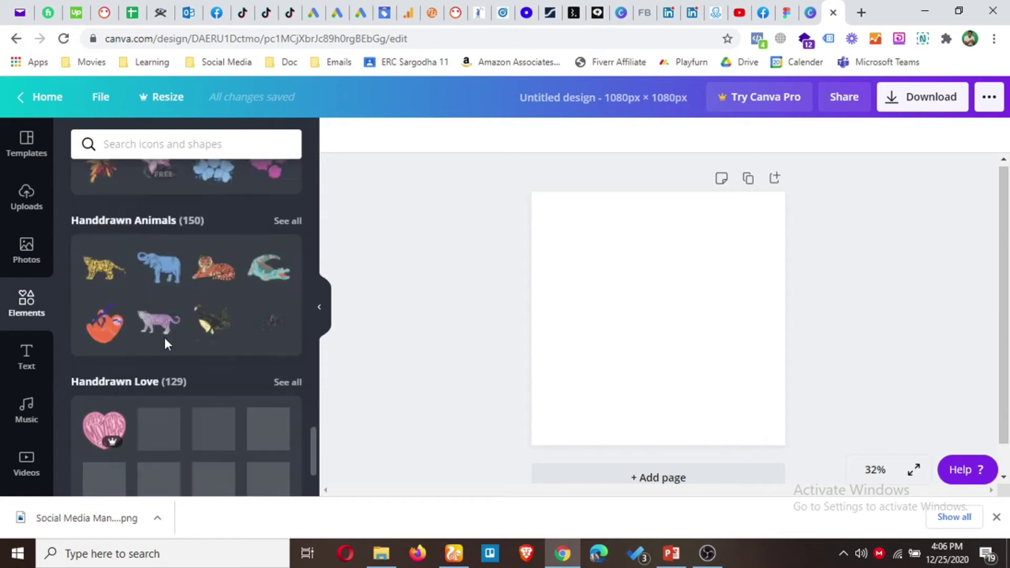
Review the heading, subheading and body text options and the ready-made font combinations.
left_click(26, 363)
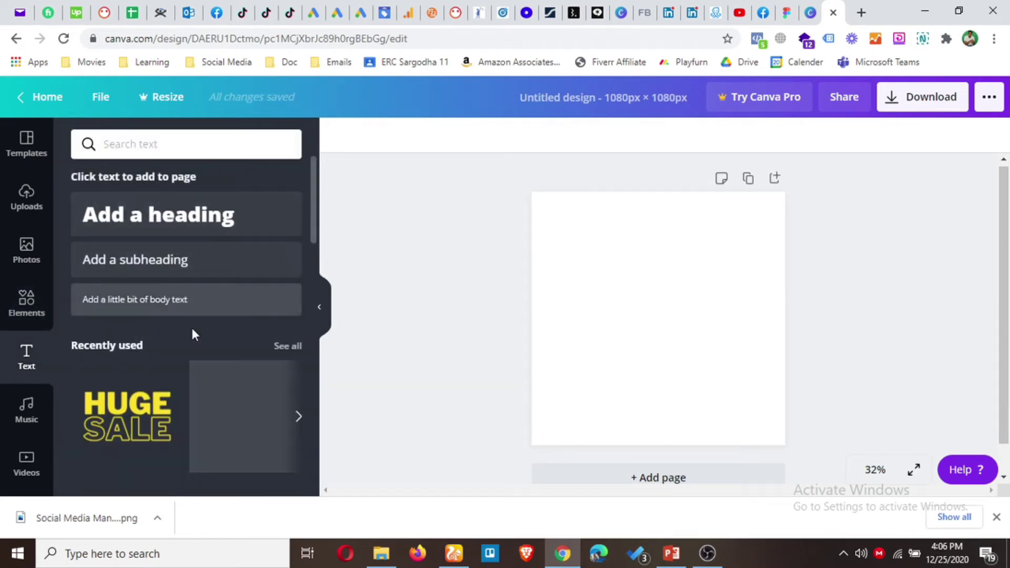
scroll(190, 342, "down", 2)
scroll(190, 358, "down", 7)
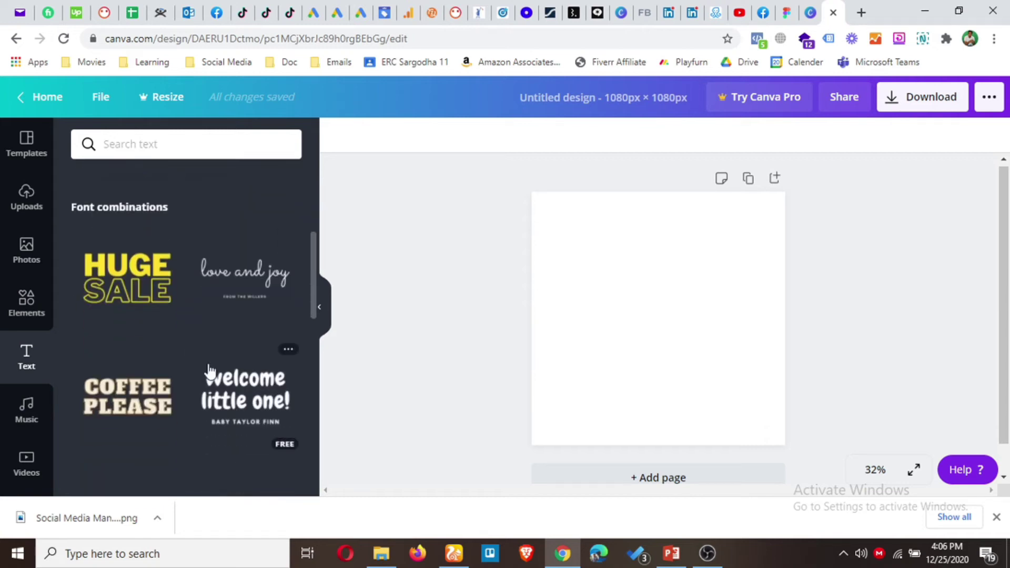
scroll(209, 374, "down", 5)
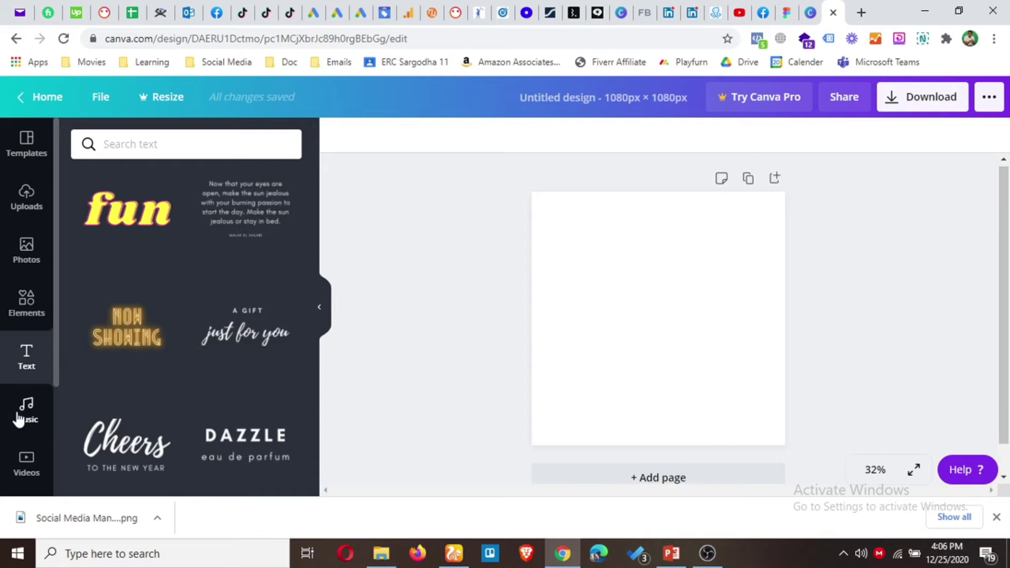
Check the music tracks and stock videos that can be added to the design.
left_click(18, 420)
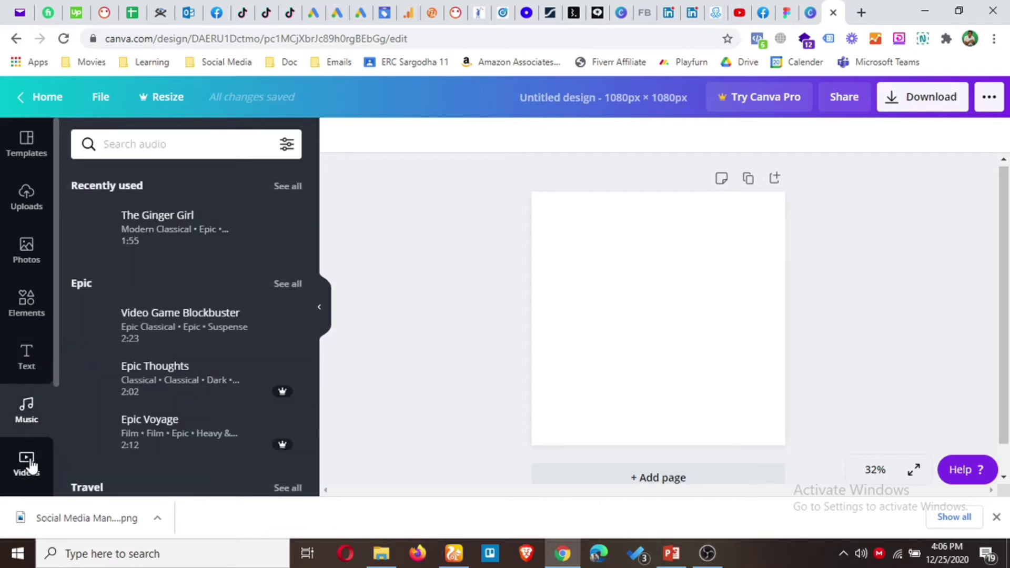
left_click(27, 461)
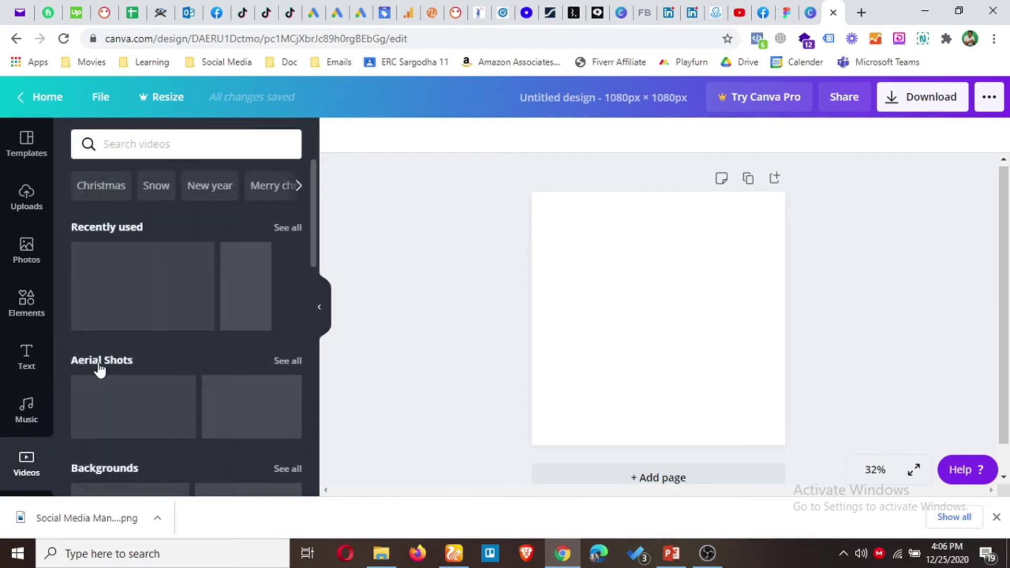
scroll(32, 379, "down", 3)
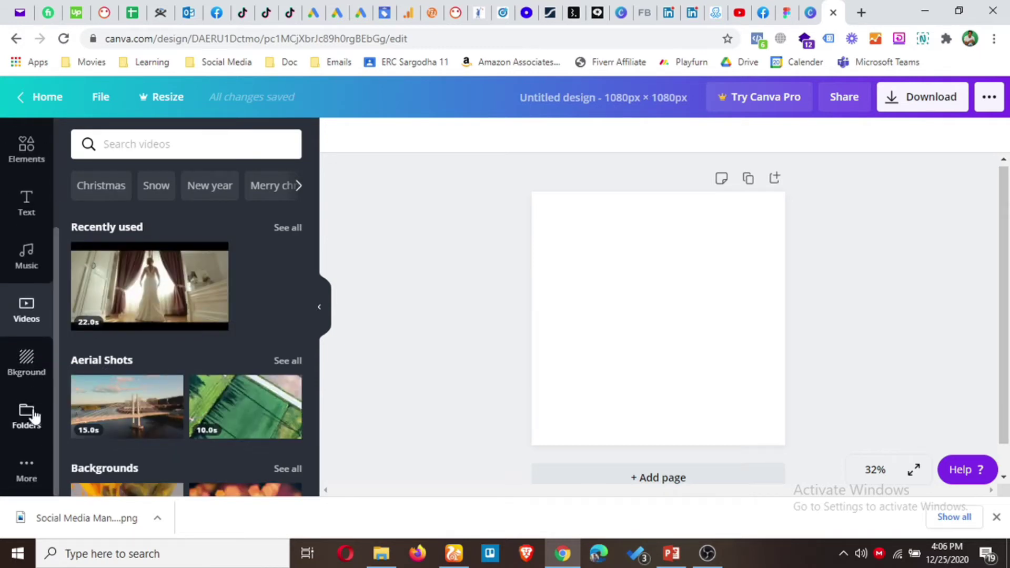
Look over the additional Canva apps and integrations, from Pexels and Pixabay to HubSpot and Smartmockups.
left_click(27, 470)
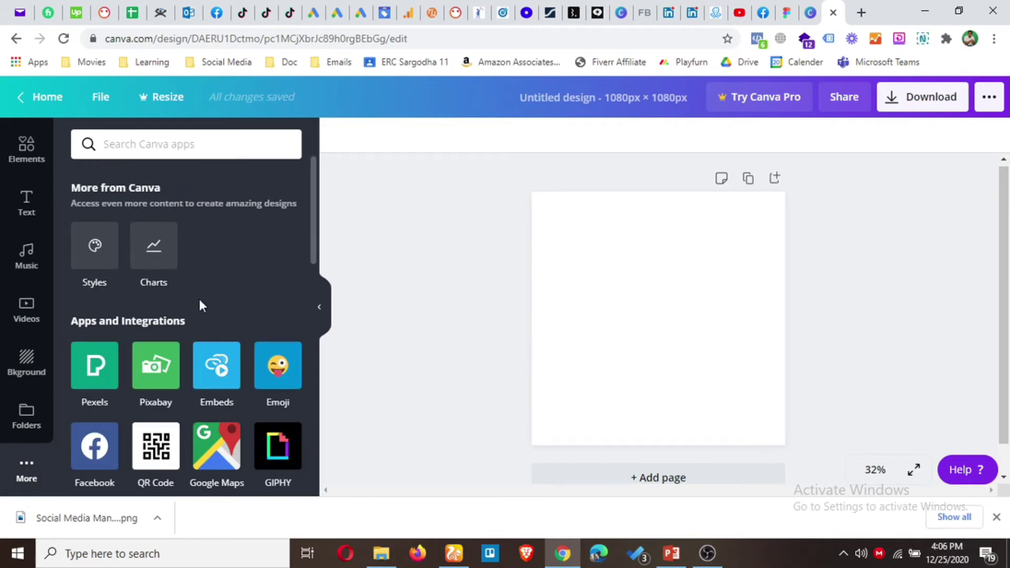
scroll(200, 302, "down", 3)
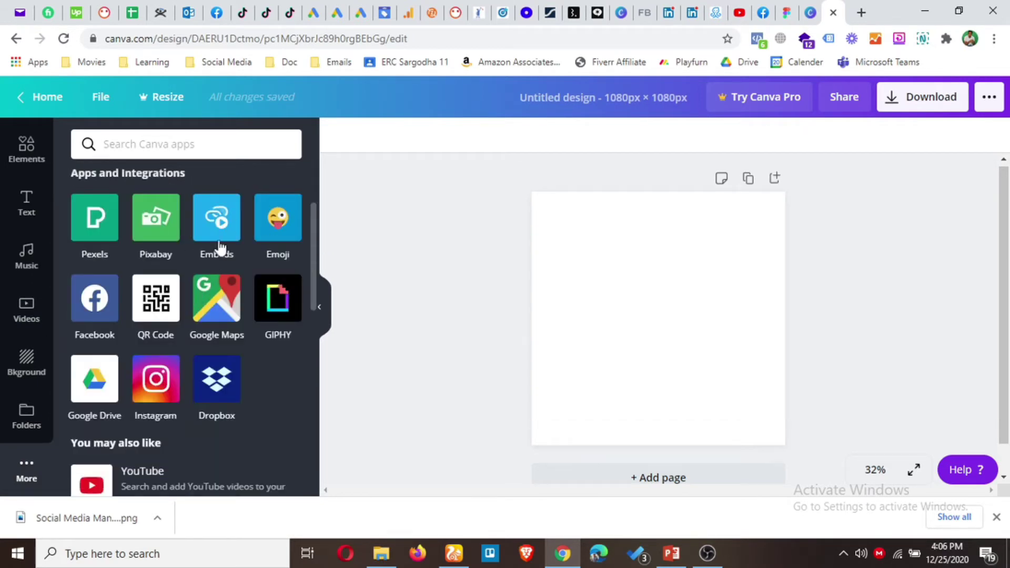
scroll(202, 350, "down", 7)
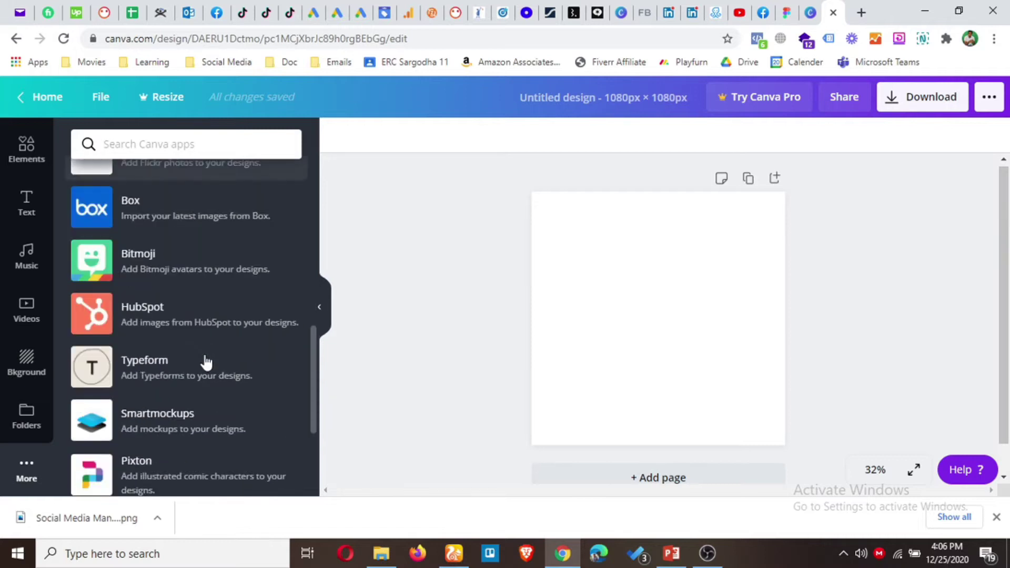
scroll(206, 361, "up", 10)
Try the sunset gradient, dark wood and ivy-covered wood backgrounds on the page, ending with the golden bokeh lights background.
left_click(28, 371)
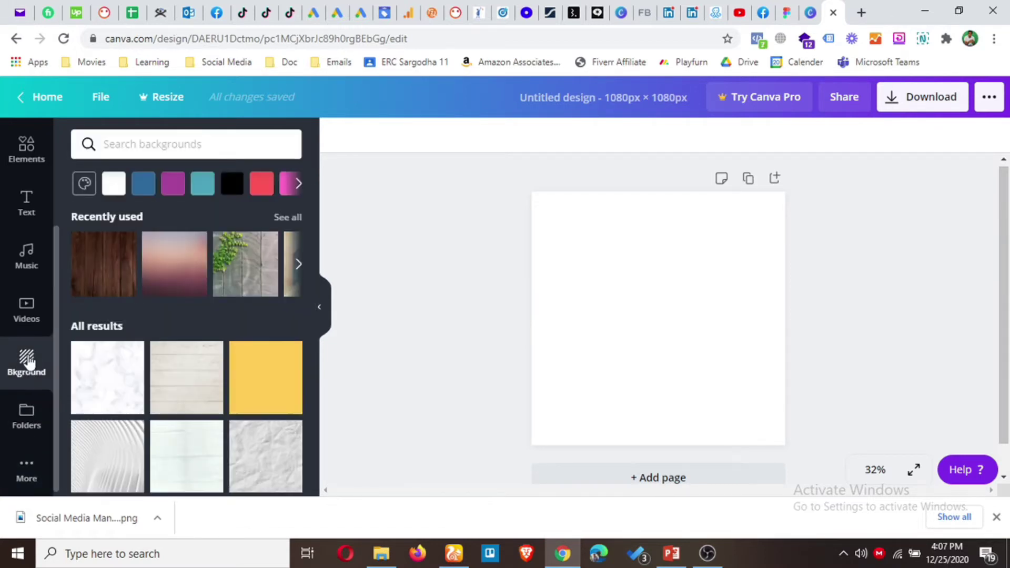
left_click(174, 279)
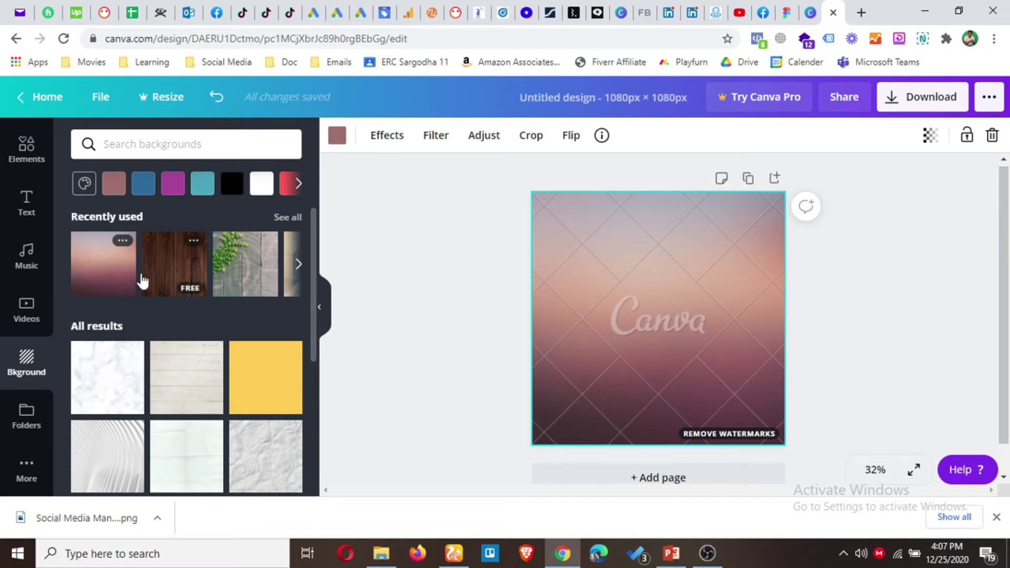
left_click(163, 274)
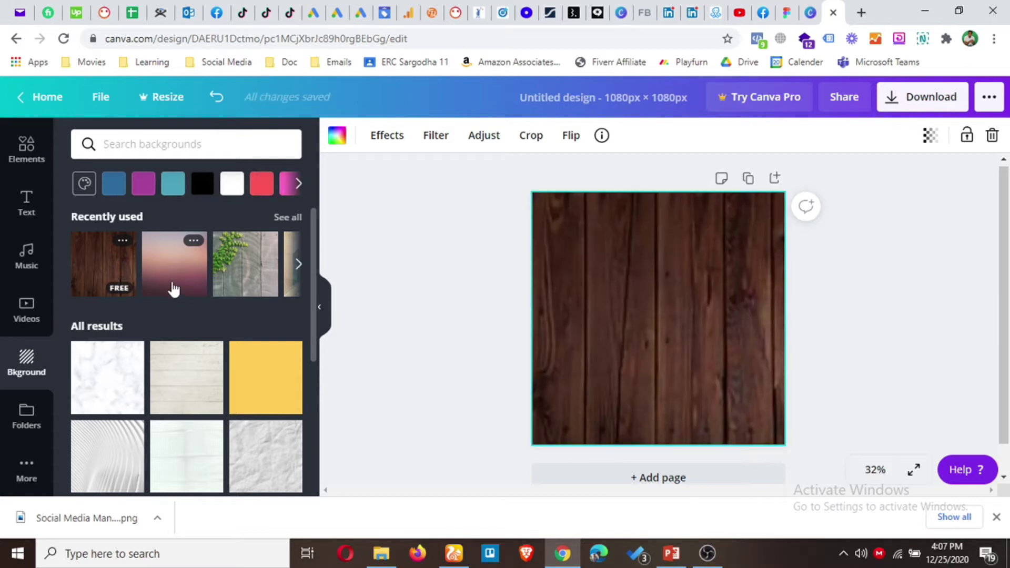
left_click(259, 270)
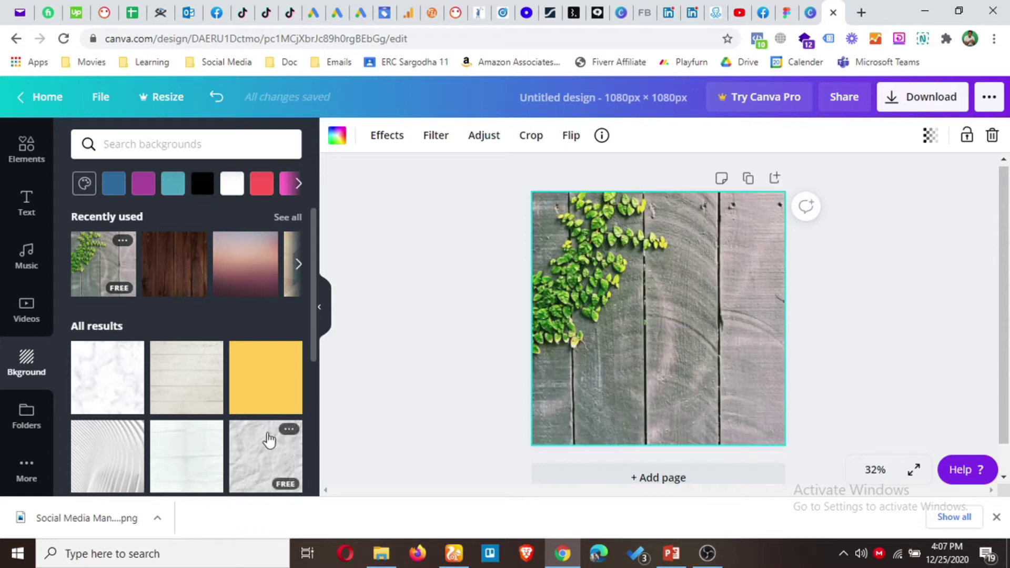
scroll(221, 379, "down", 4)
left_click(269, 369)
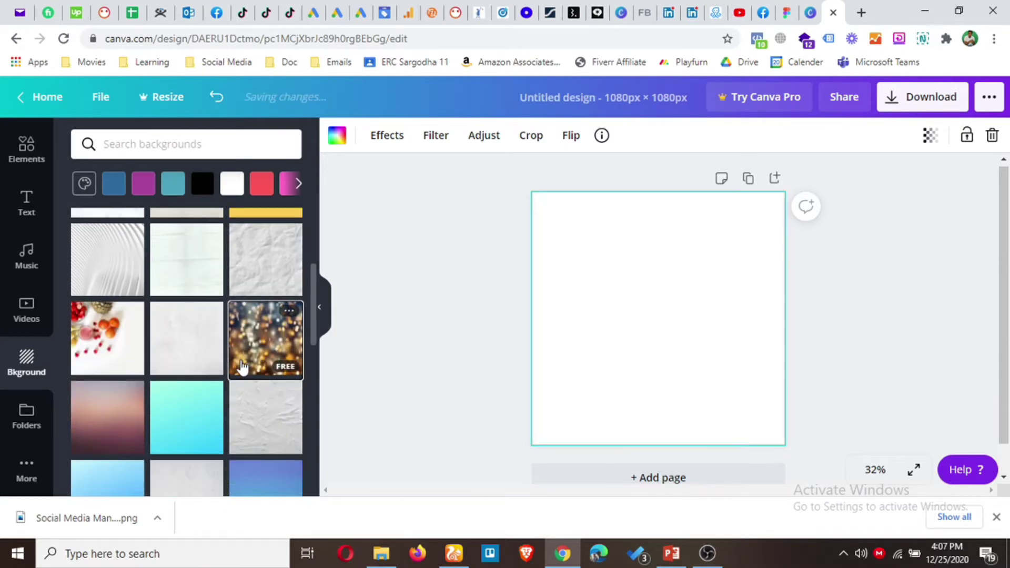
Try the string lights held in hands and the foggy snow-covered forest as page backgrounds.
scroll(212, 384, "down", 3)
scroll(129, 374, "down", 3)
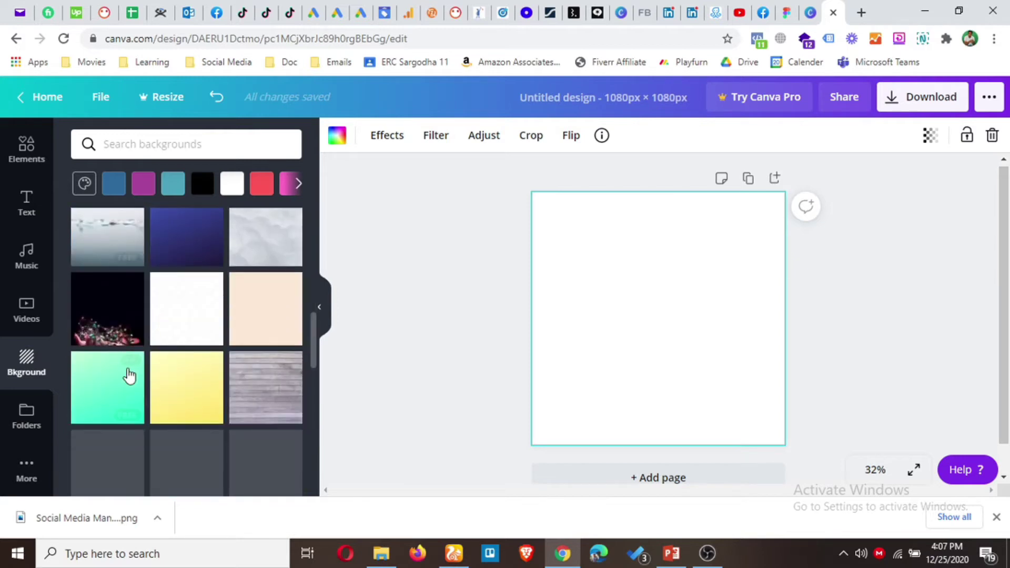
left_click(106, 328)
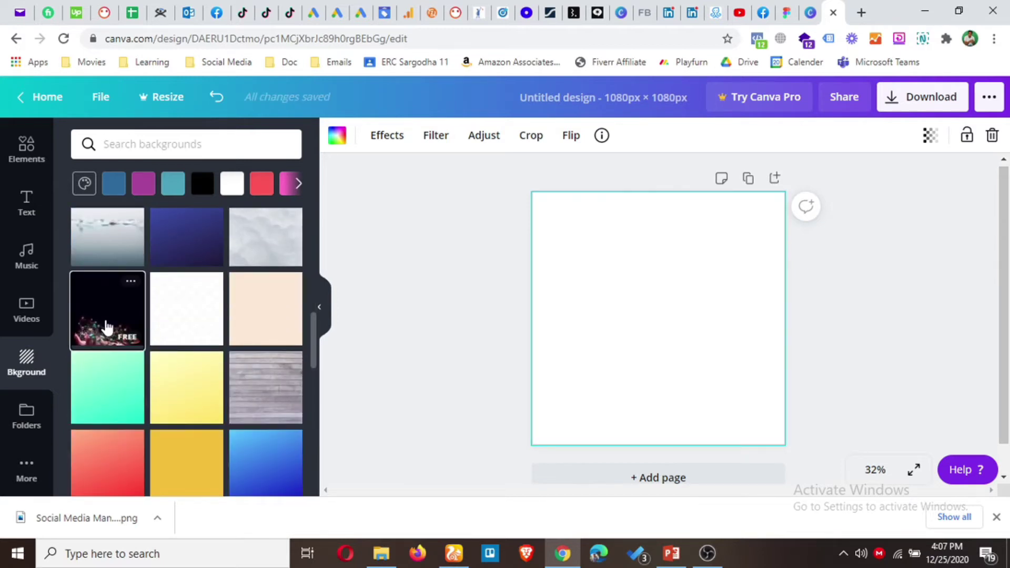
scroll(241, 374, "down", 3)
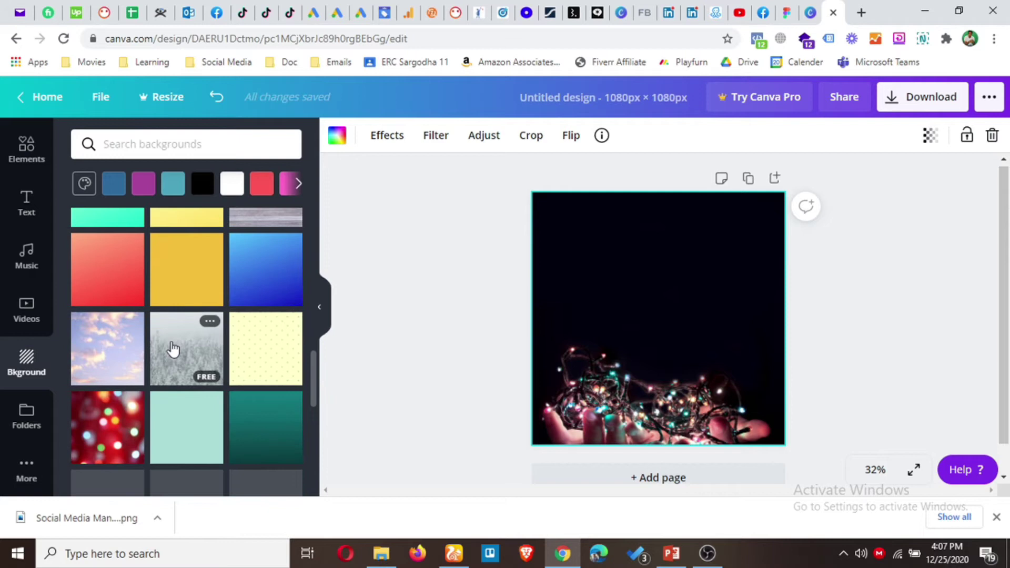
left_click(172, 349)
scroll(174, 368, "down", 3)
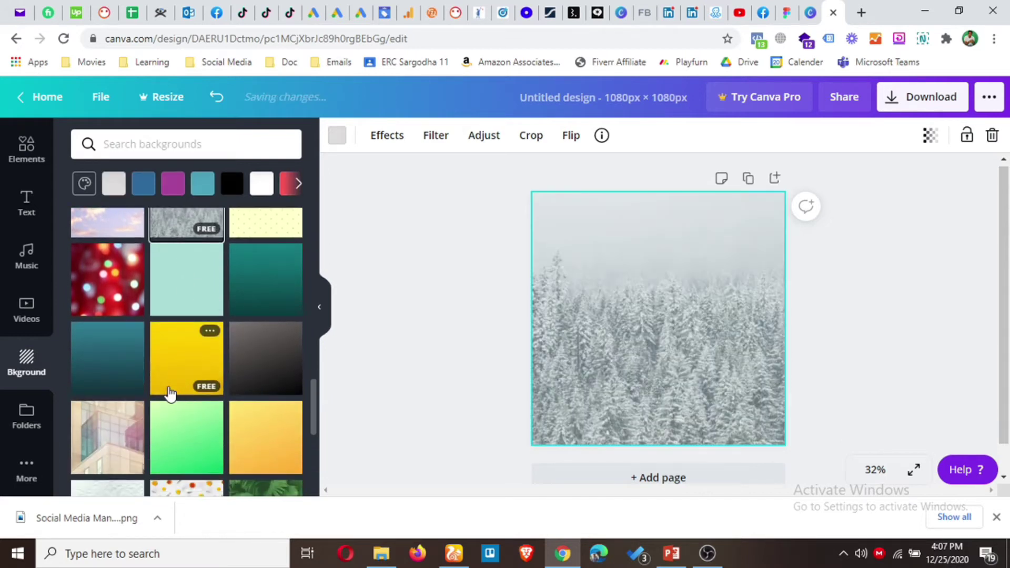
Apply the background with citrus slices on white marble to the page and browse the remaining backgrounds.
scroll(173, 430, "down", 3)
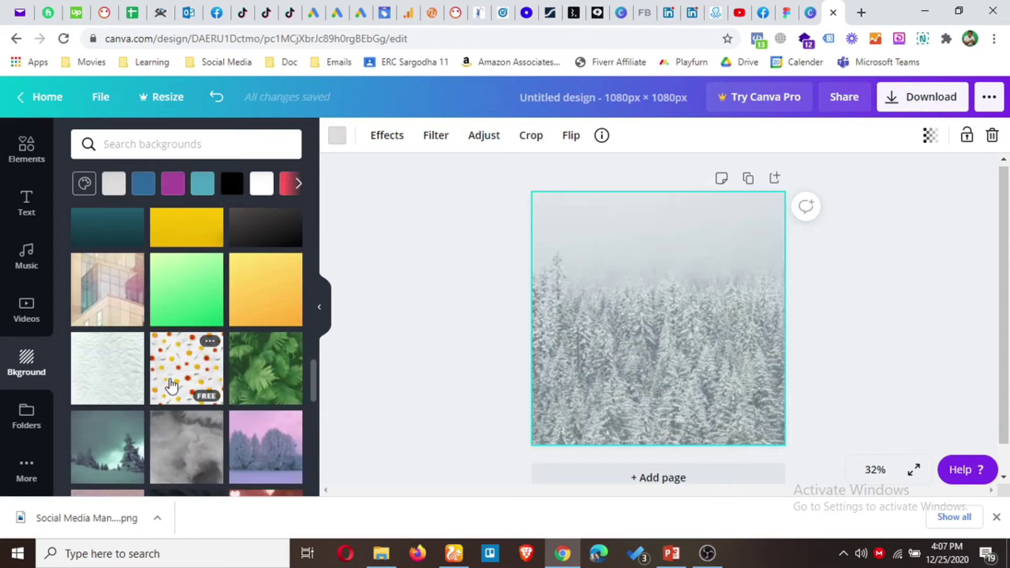
left_click(170, 386)
scroll(184, 387, "down", 2)
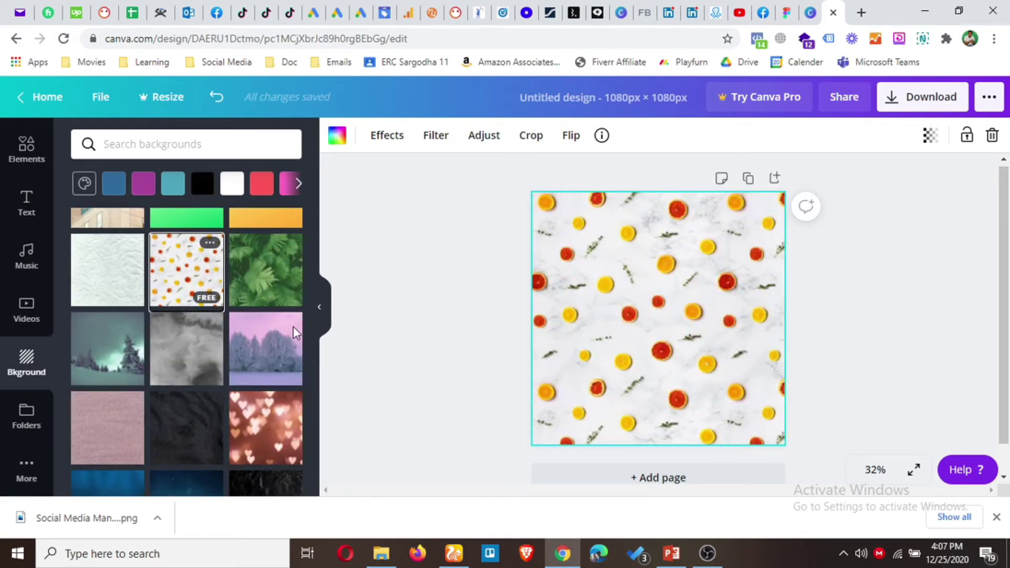
scroll(292, 326, "down", 4)
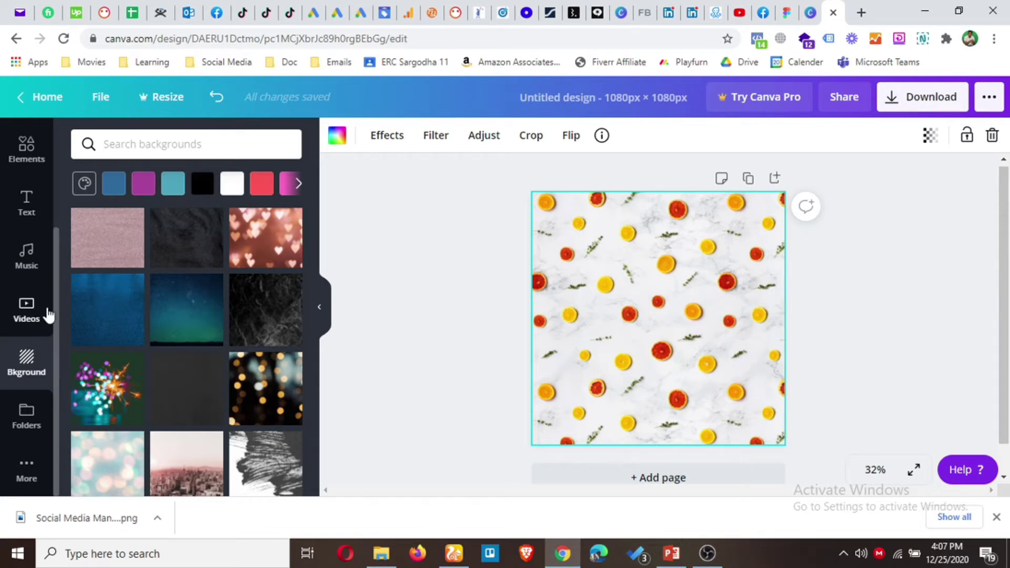
Add a heading to the page with the text "How do you do?".
scroll(37, 363, "up", 3)
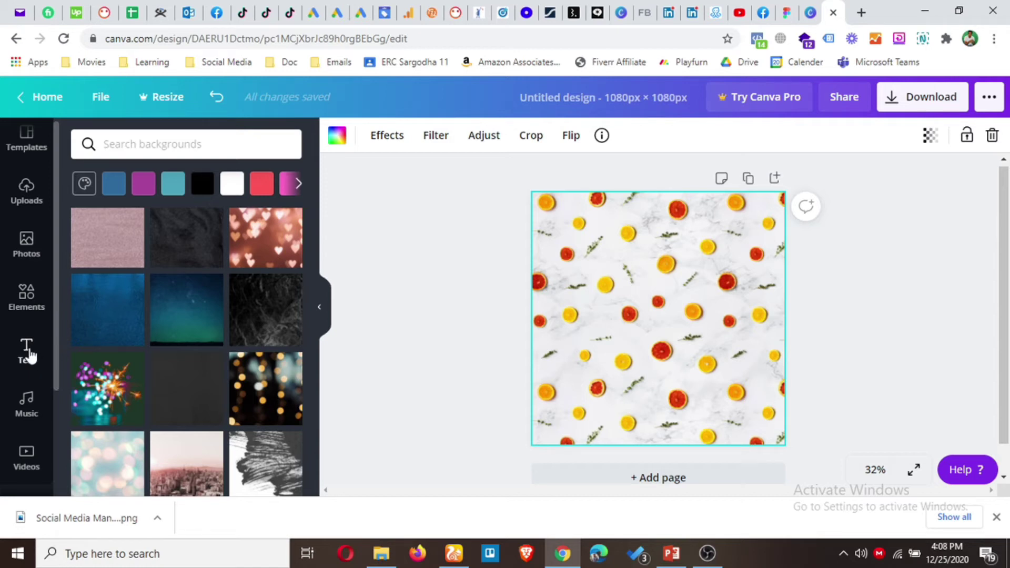
left_click(27, 350)
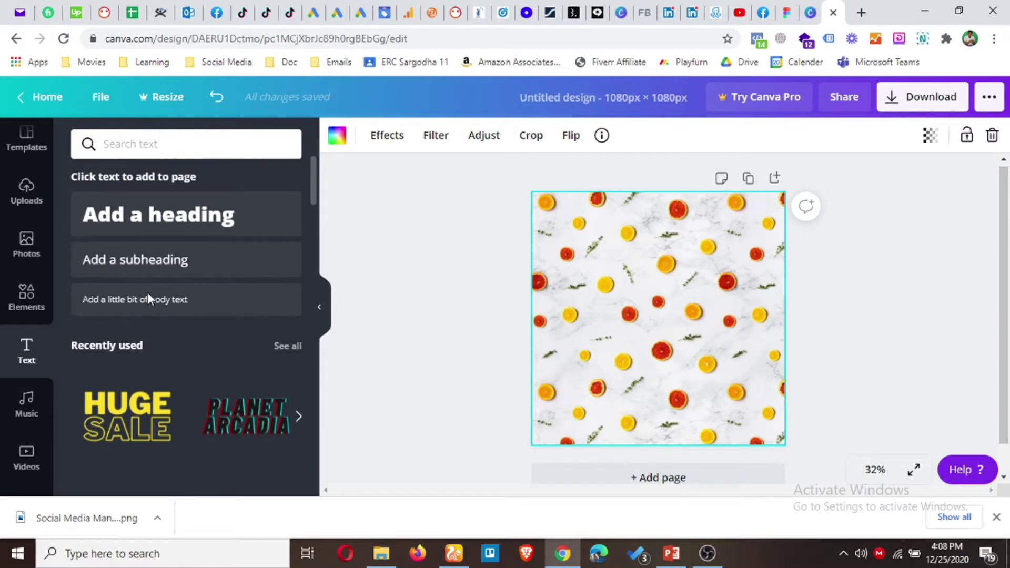
left_click(135, 216)
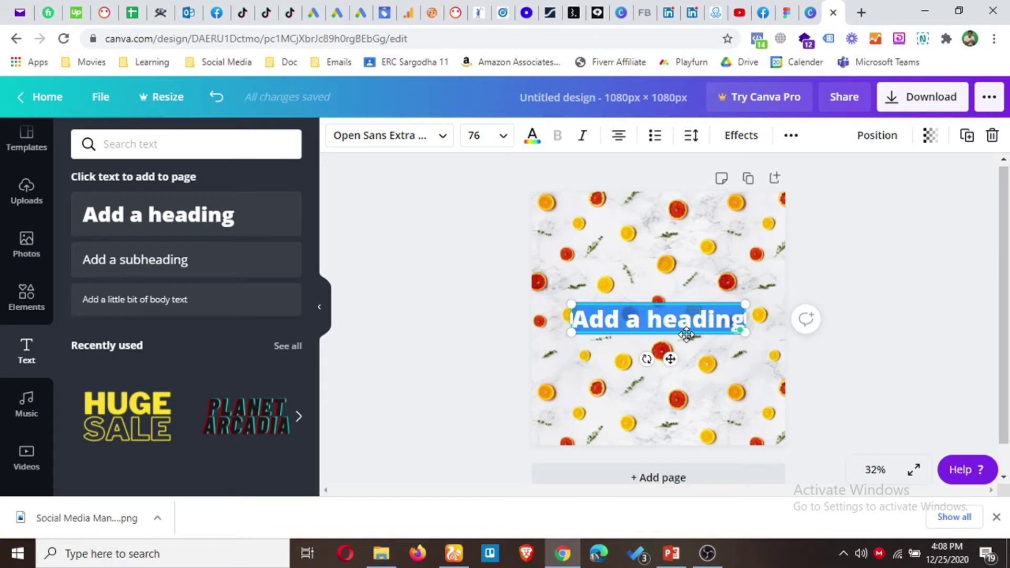
type("How do y")
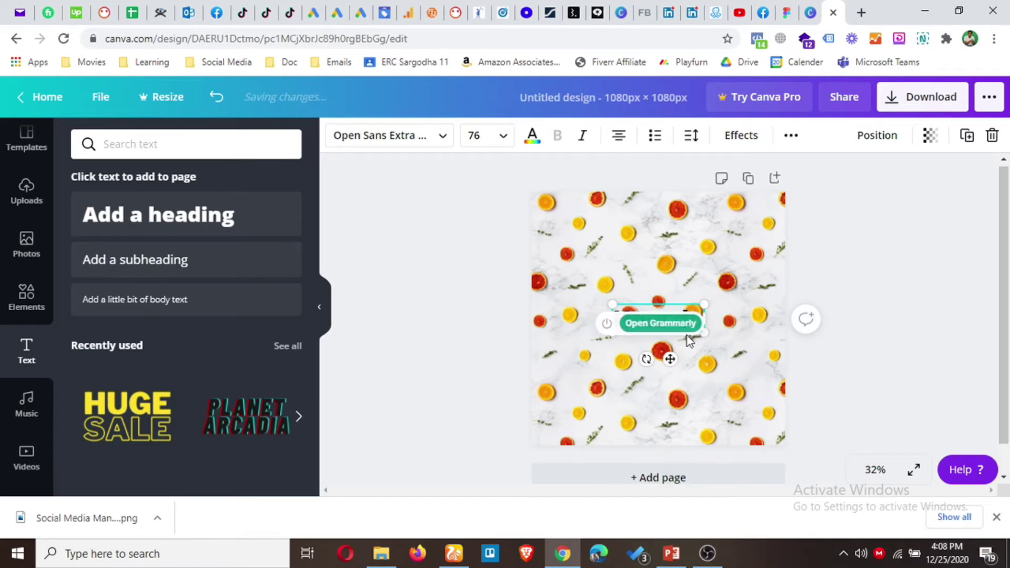
type("ou do?")
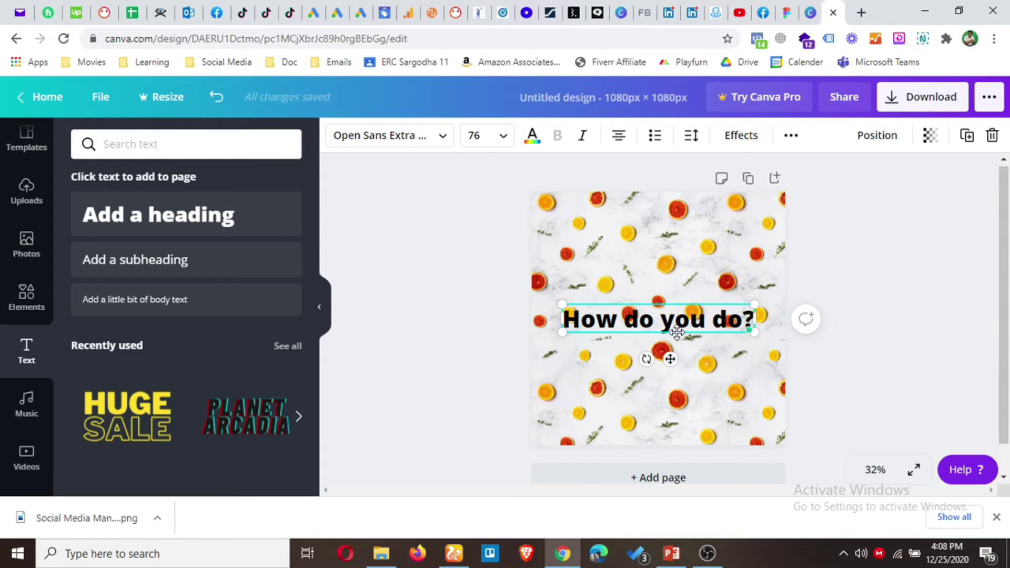
Add the pink "WOW!" font combination to the page and place it directly above the "How do you do?" heading.
scroll(187, 386, "down", 1)
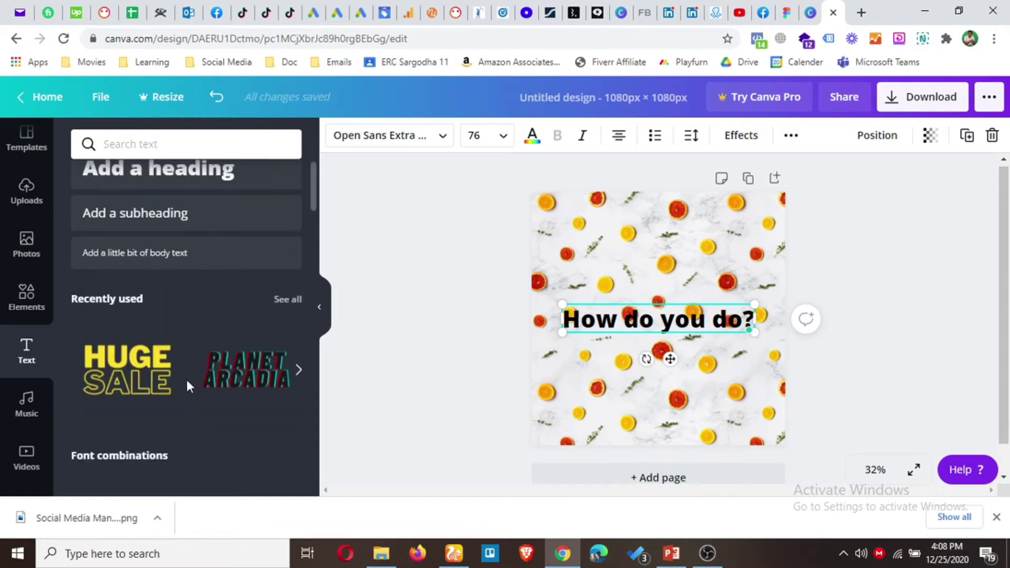
scroll(200, 389, "down", 4)
scroll(202, 416, "down", 3)
scroll(203, 415, "down", 10)
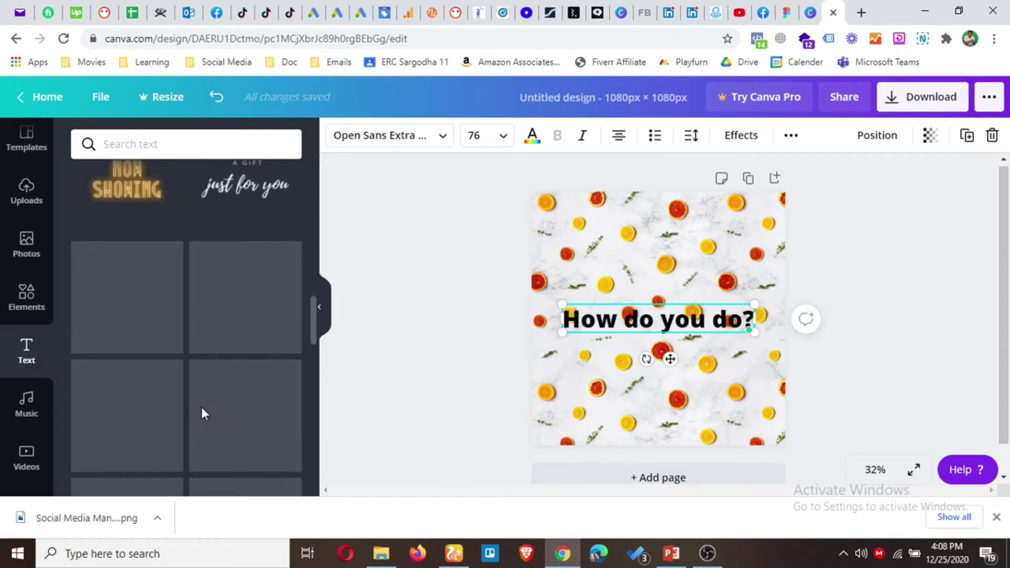
scroll(188, 386, "down", 5)
scroll(185, 378, "down", 8)
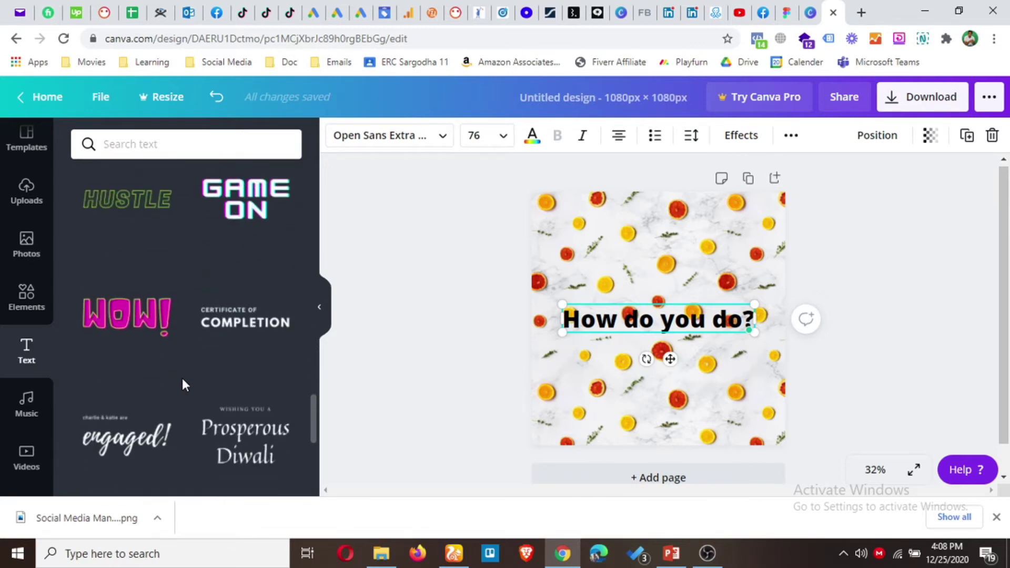
left_click(125, 335)
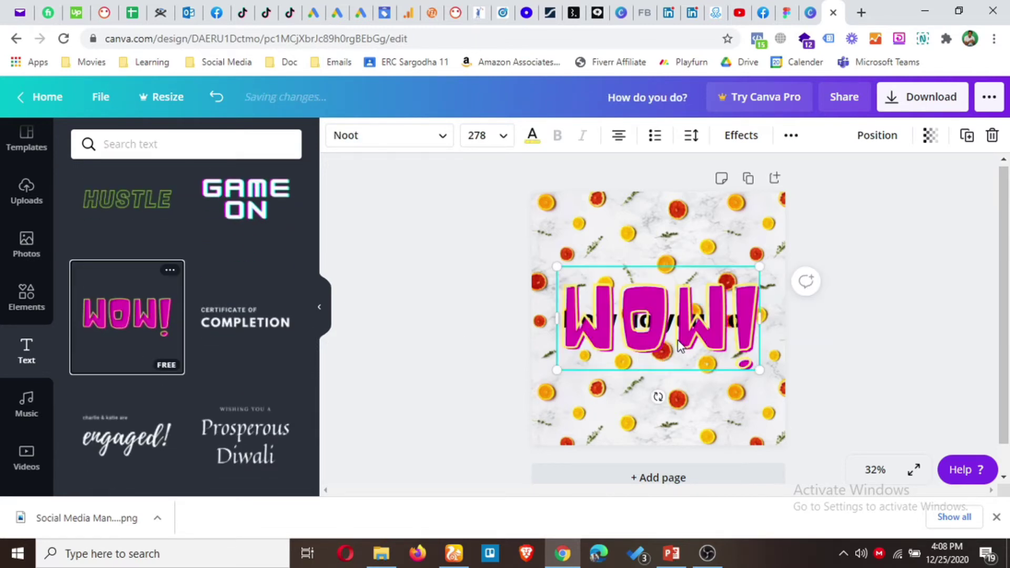
left_click_drag(692, 314, 691, 249)
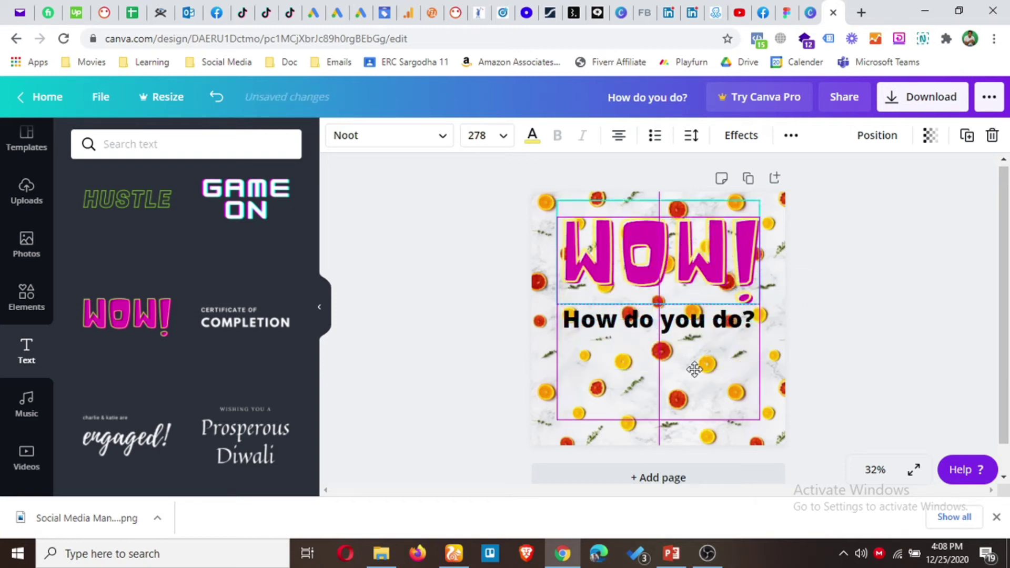
Replace the word WOW in the pink text so that it reads "HEY!".
double_click(691, 279)
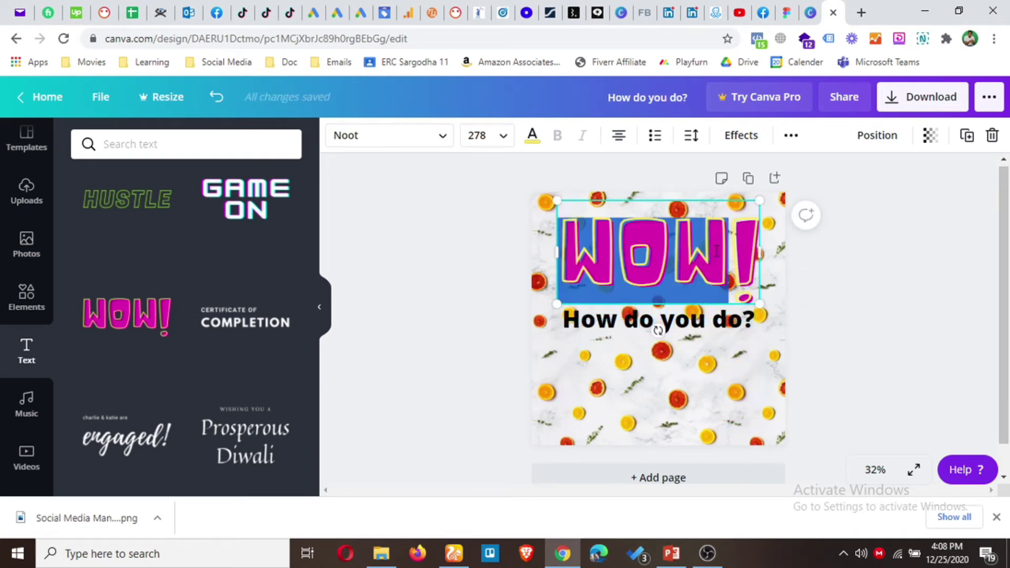
type("HEY!")
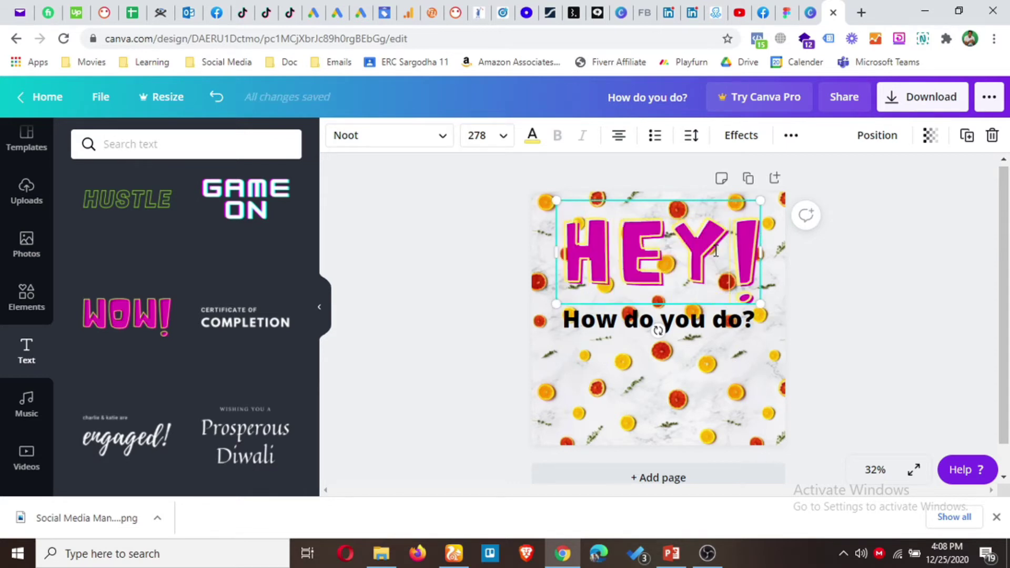
left_click(425, 336)
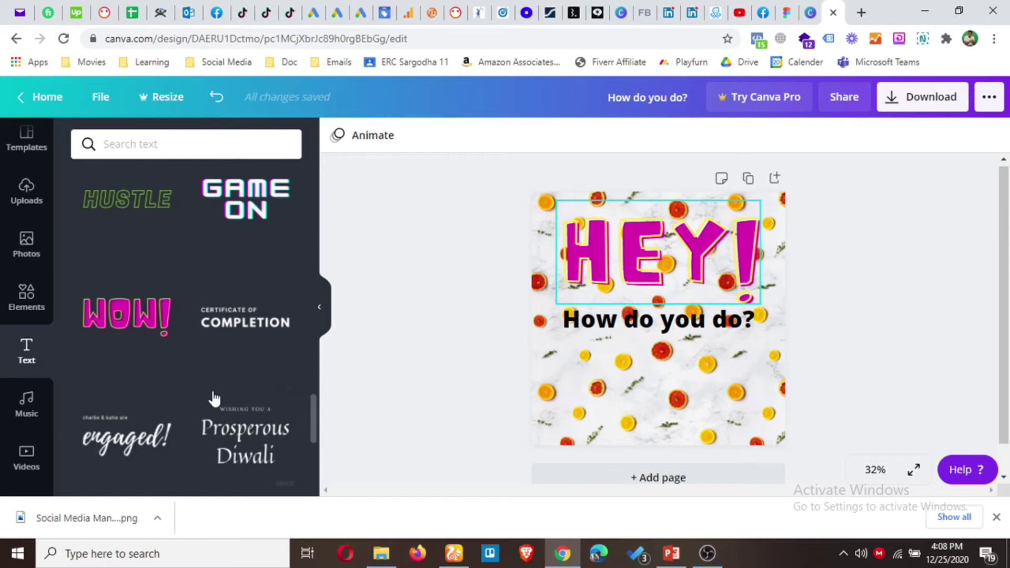
Try the "TURNING 22" font combination on the page, and undo adding it.
scroll(226, 397, "down", 9)
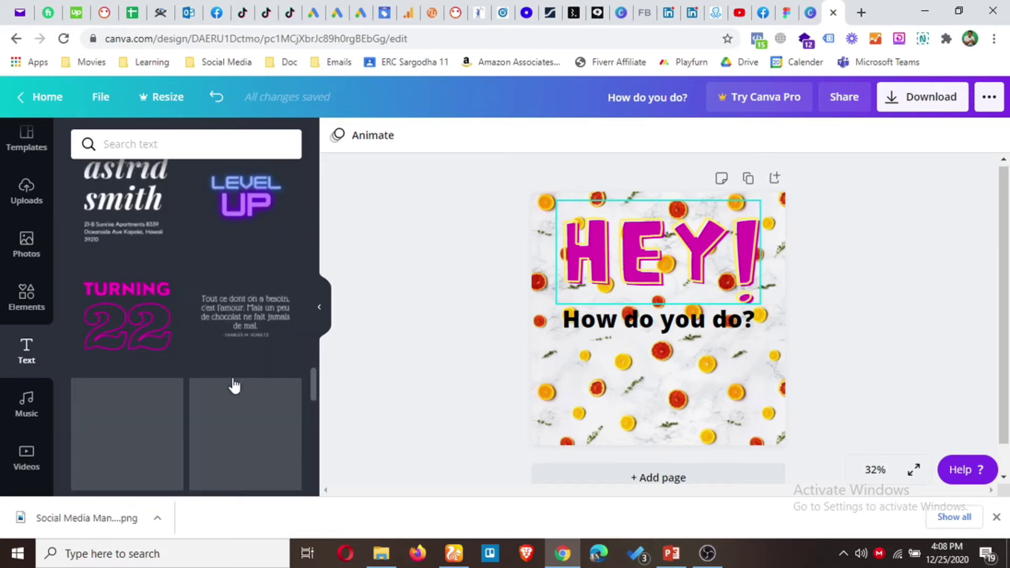
scroll(233, 383, "up", 3)
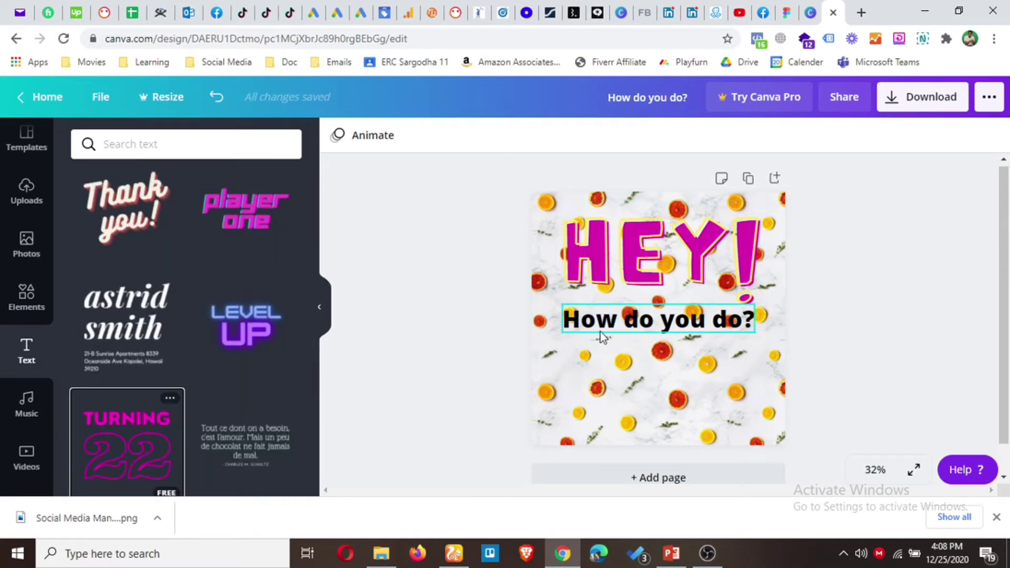
left_click(153, 400)
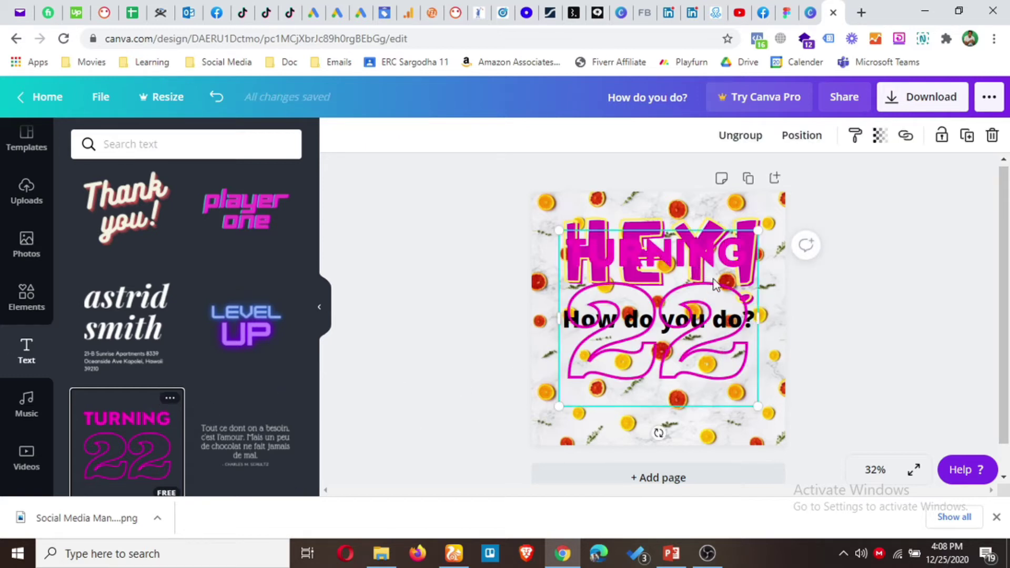
key("ctrl+z")
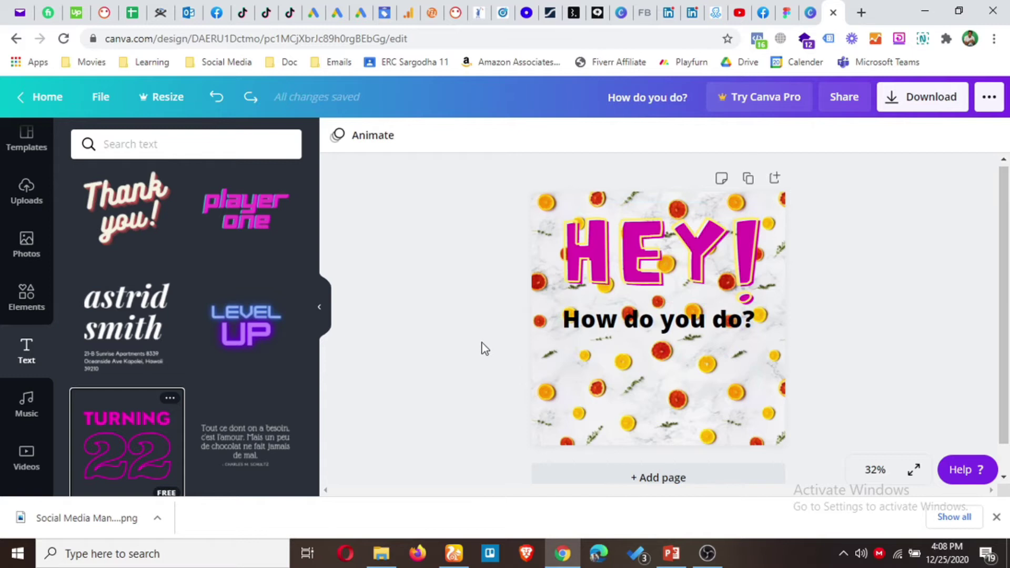
scroll(169, 289, "down", 3)
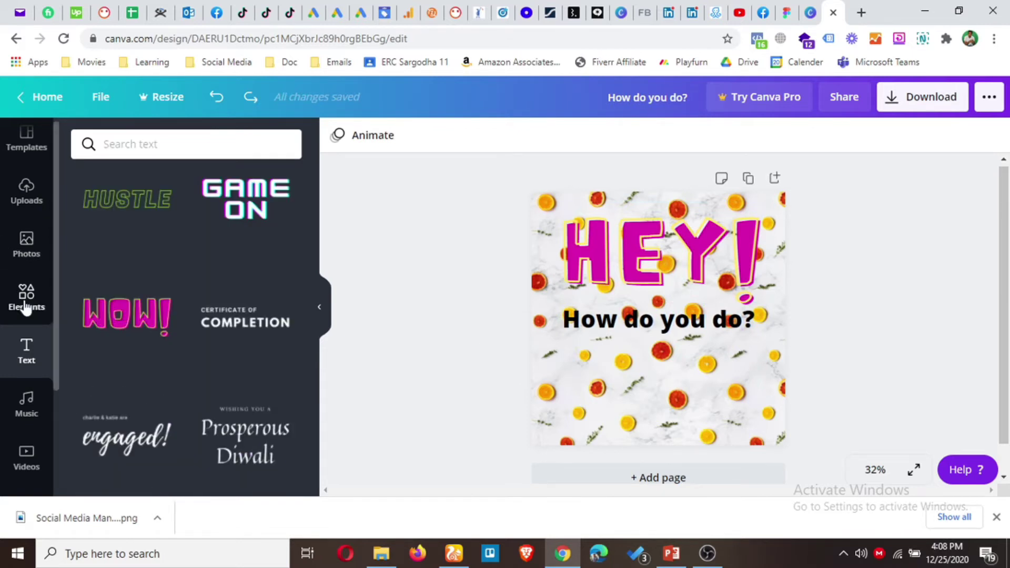
Show the elements library, and move the "How do you do?" heading and the "HEY!" text lower on the page.
left_click(27, 299)
scroll(176, 304, "up", 15)
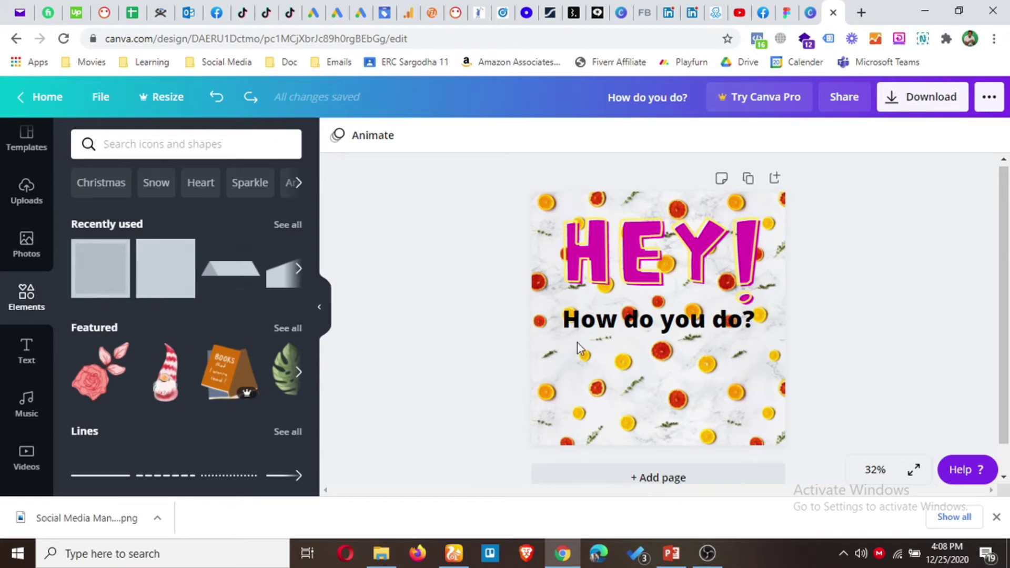
left_click_drag(670, 350, 671, 387)
left_click_drag(646, 267, 641, 305)
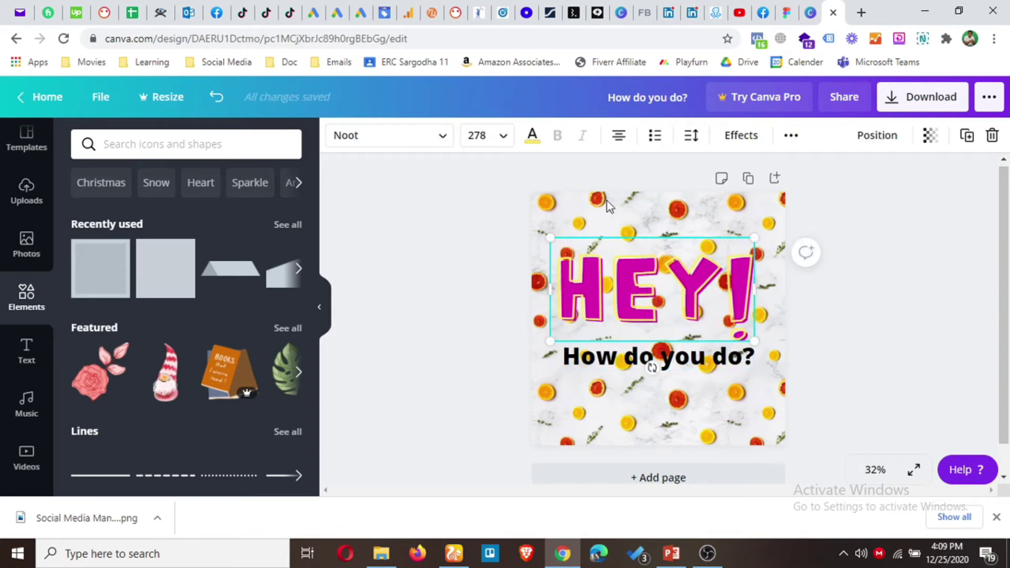
left_click(447, 342)
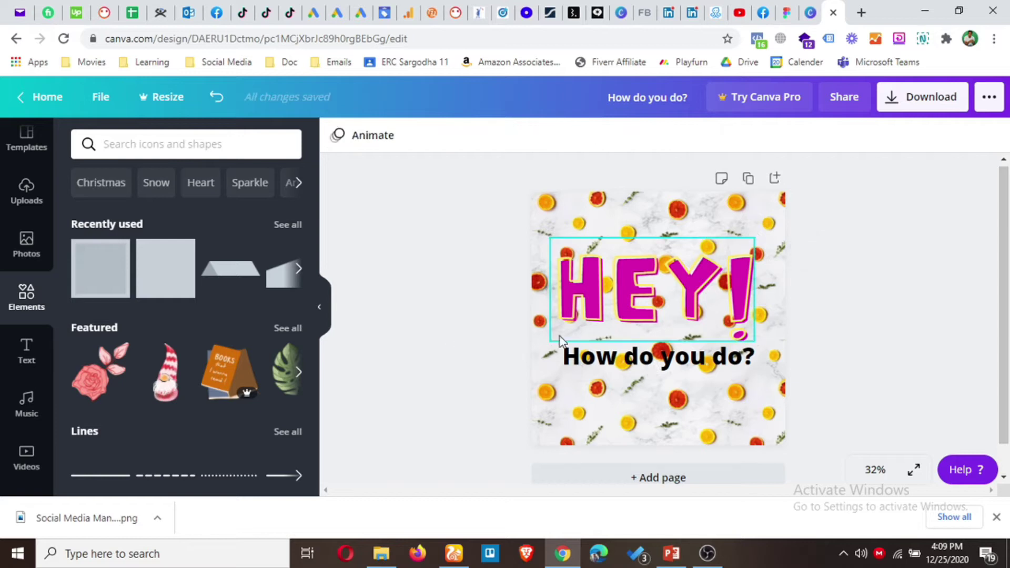
Add the recently used grey bordered square and widen it on both sides to span nearly the full page width.
left_click(101, 270)
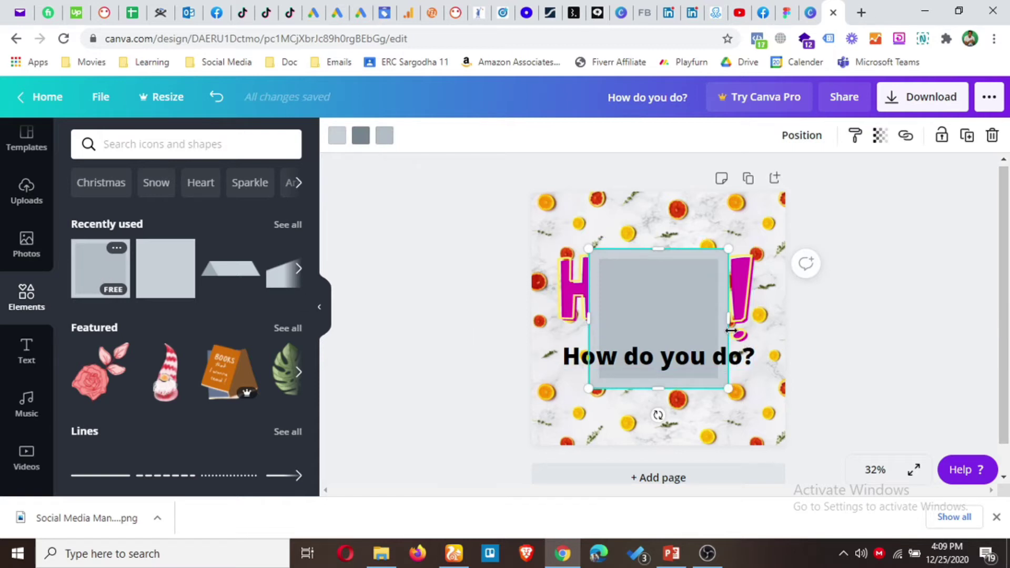
left_click_drag(728, 321, 772, 318)
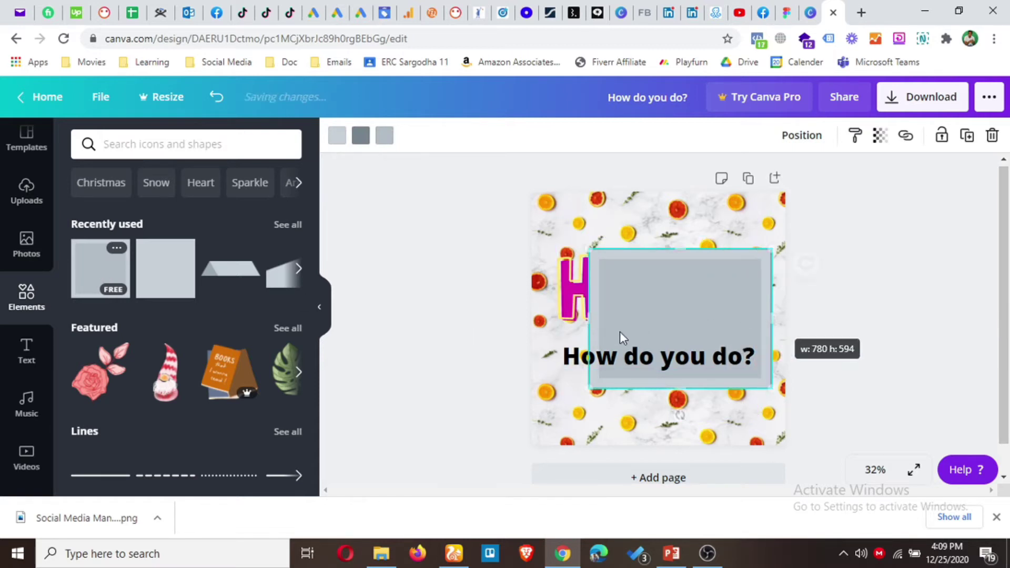
left_click_drag(563, 318, 537, 317)
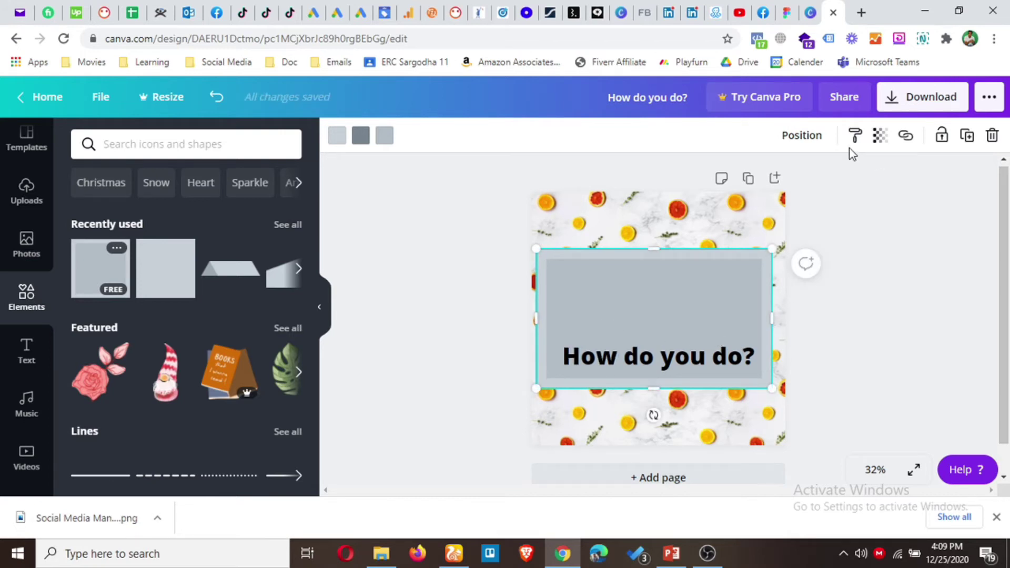
Send the grey bordered rectangle backward so that it sits behind the "HEY!" text.
left_click(801, 137)
left_click(746, 181)
left_click(908, 298)
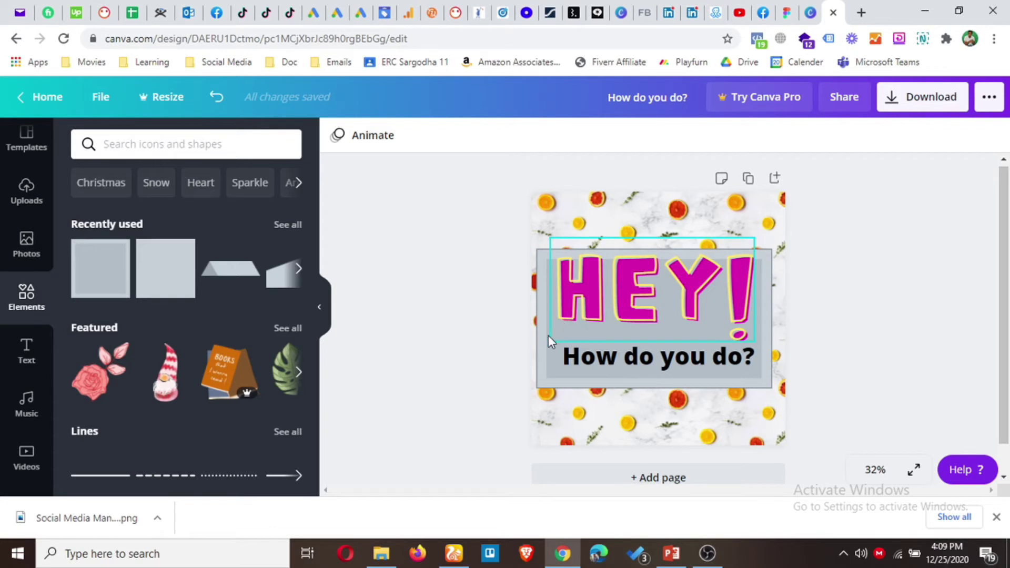
Move the "HEY!" text slightly lower inside the grey rectangle, and select the rectangle.
left_click(543, 353)
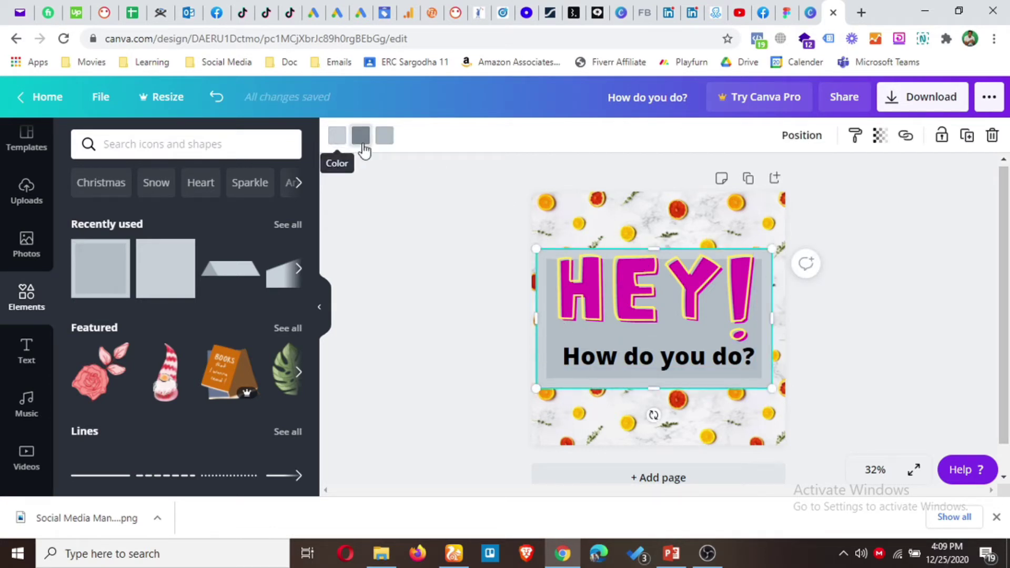
left_click_drag(637, 301, 637, 305)
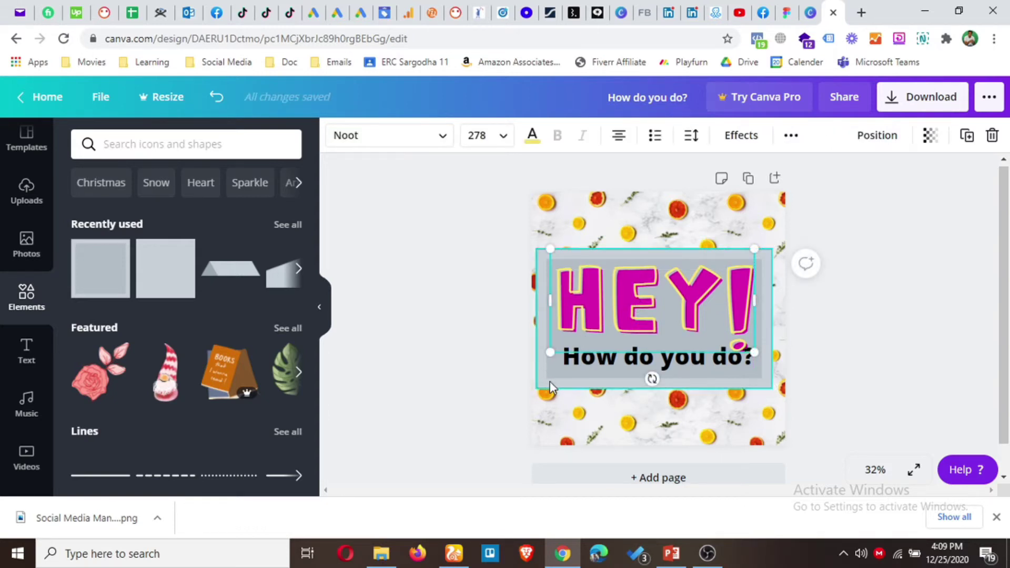
left_click(549, 380)
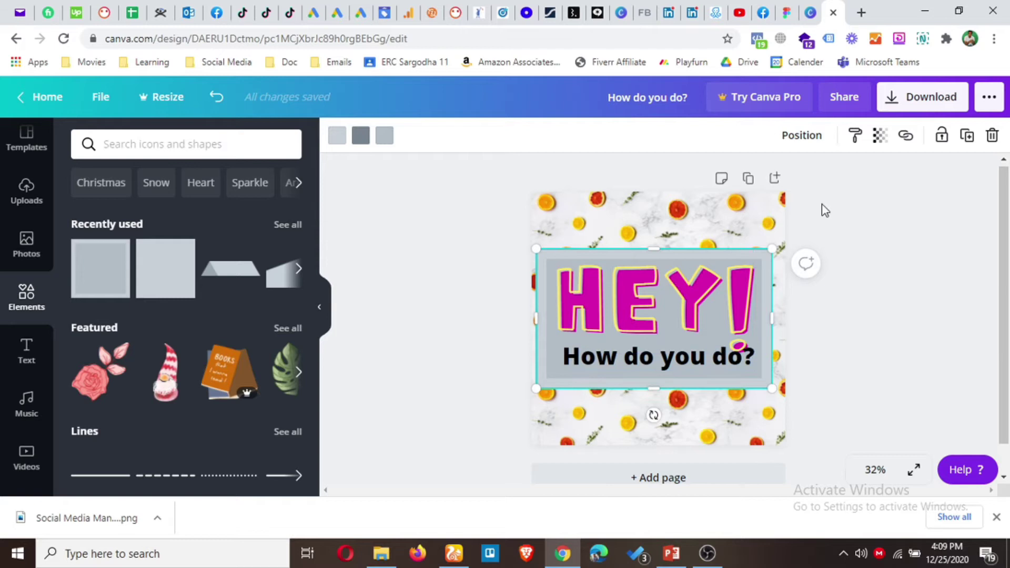
Set the transparency of the grey bordered rectangle to 74.
left_click(880, 136)
left_click_drag(835, 178, 813, 190)
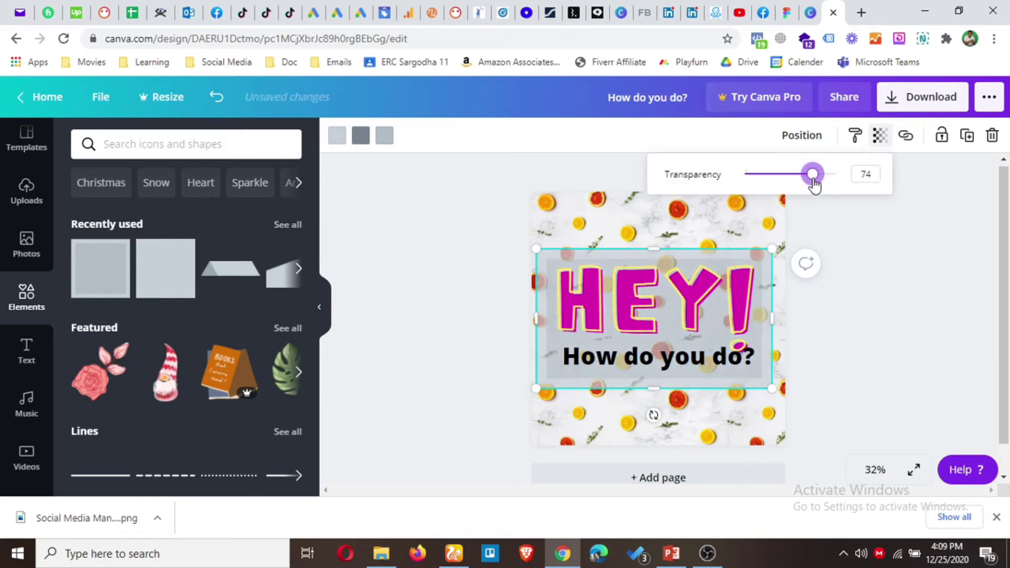
left_click(885, 292)
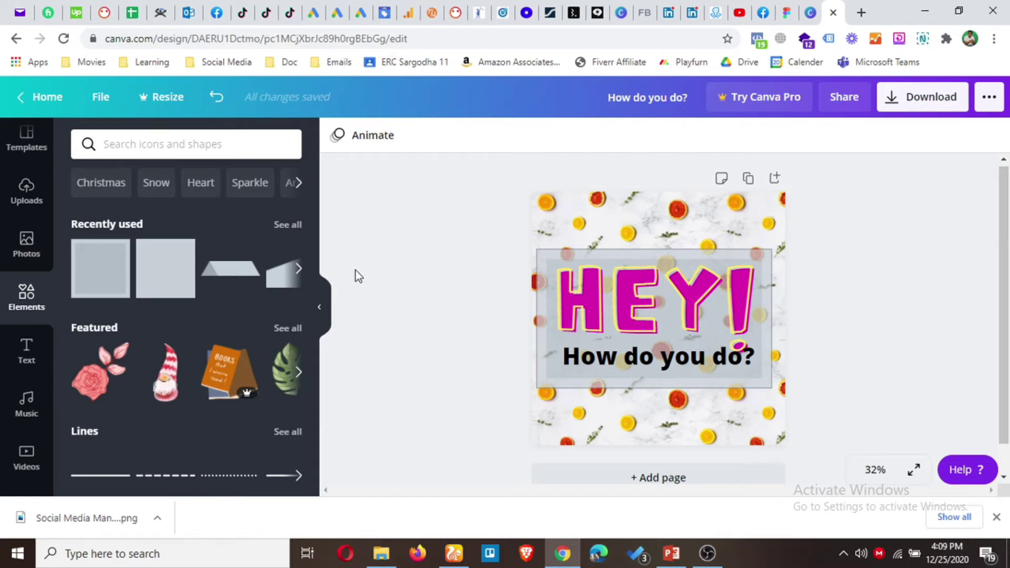
Undo all edits made to the design until the page is blank.
scroll(279, 284, "down", 1)
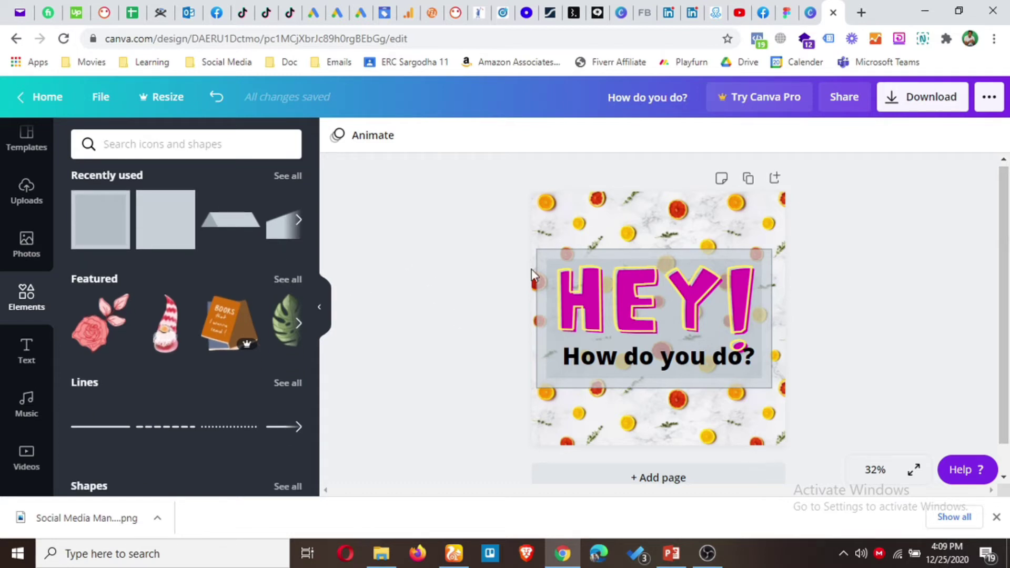
key("ctrl+z")
key("ctrl+z")
key("ctrl+z")
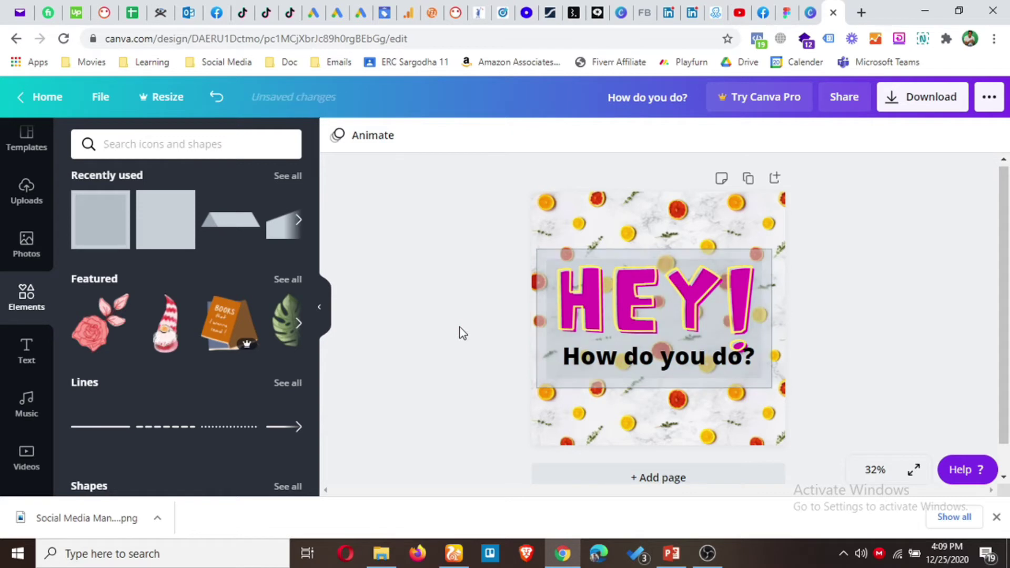
key("ctrl+z")
key("ctrl+z")
key("ctrl+z")
key("ctrl+z")
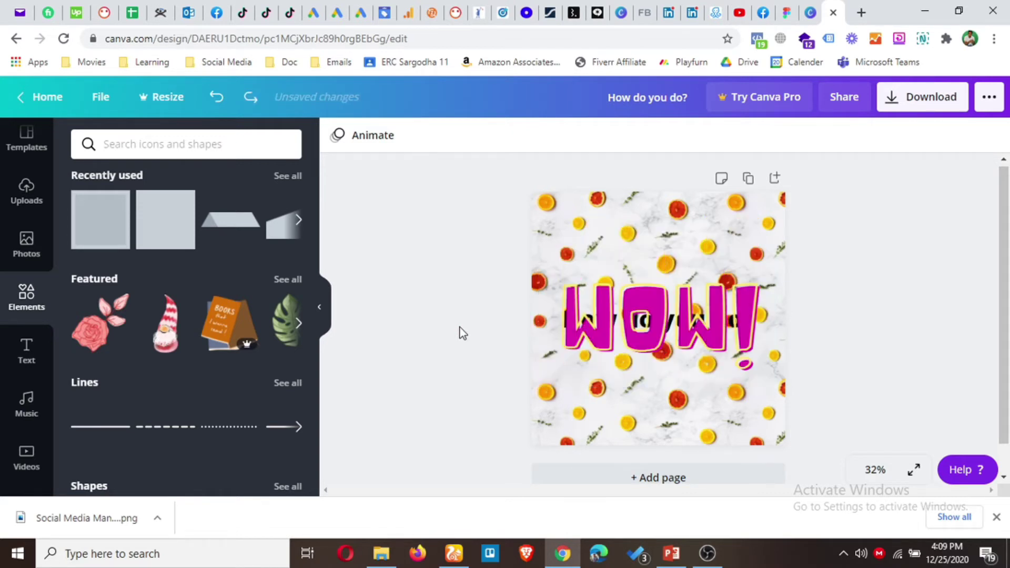
key("ctrl+z")
key("ctrl+z")
key("ctrl+z")
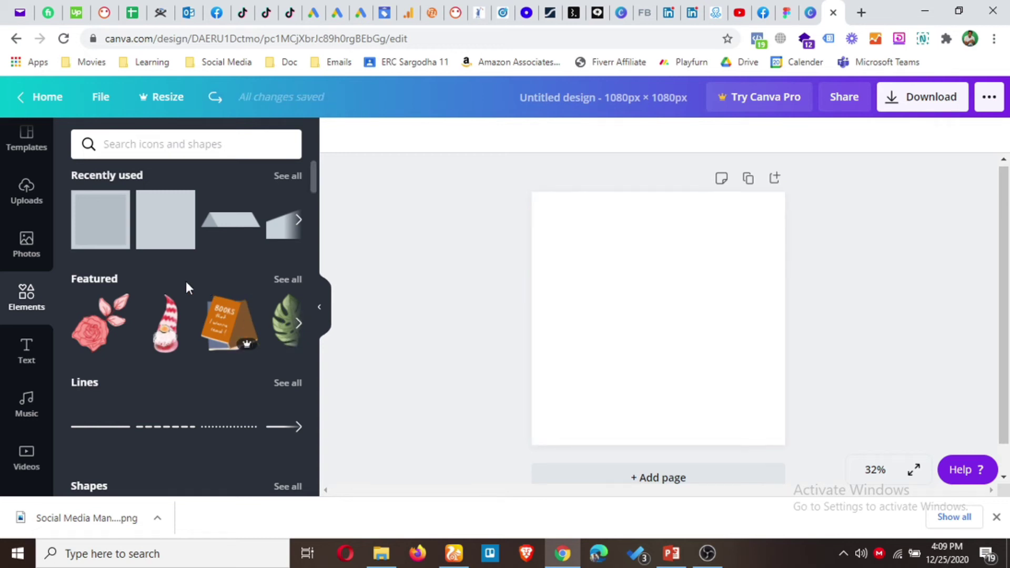
Add a plain square shape to the blank page and enlarge it to cover the whole page as a background.
scroll(187, 284, "down", 5)
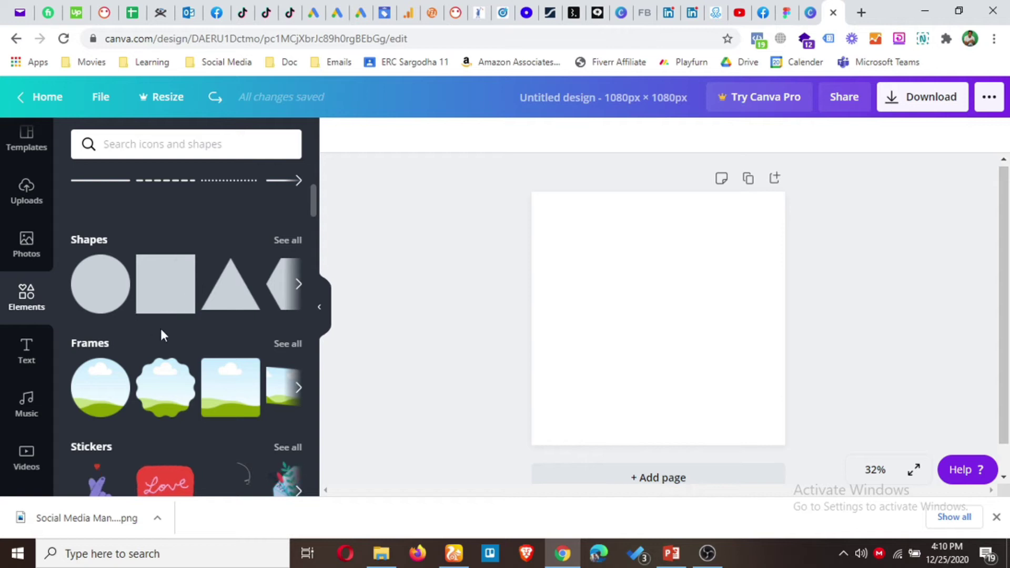
left_click(160, 287)
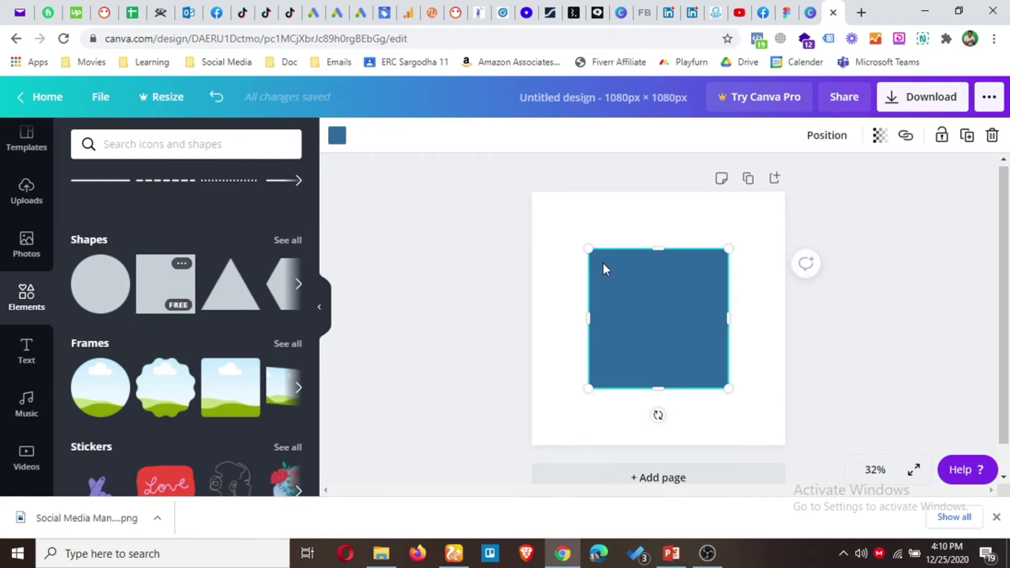
left_click_drag(586, 246, 525, 185)
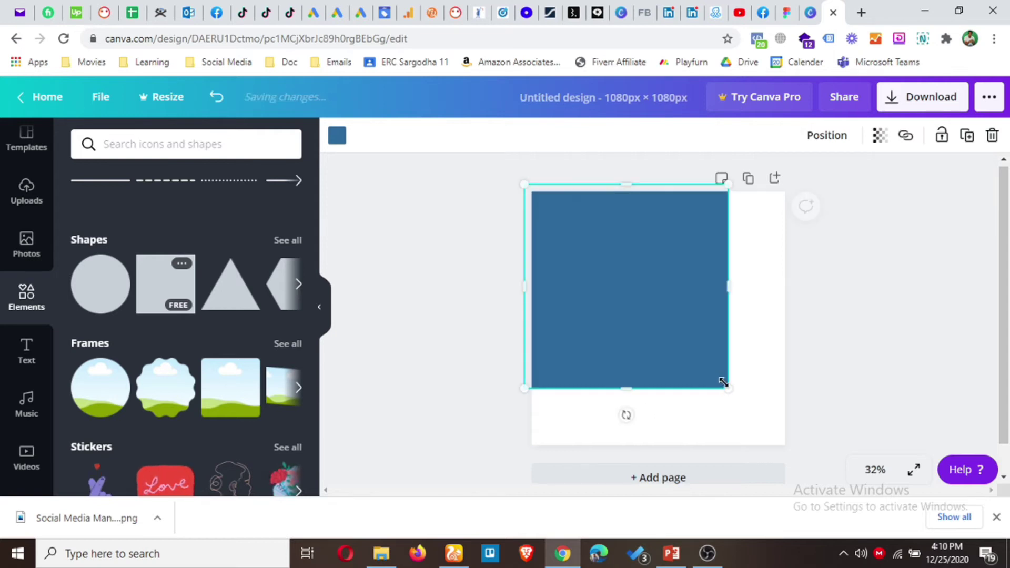
left_click_drag(733, 398, 809, 445)
left_click(469, 305)
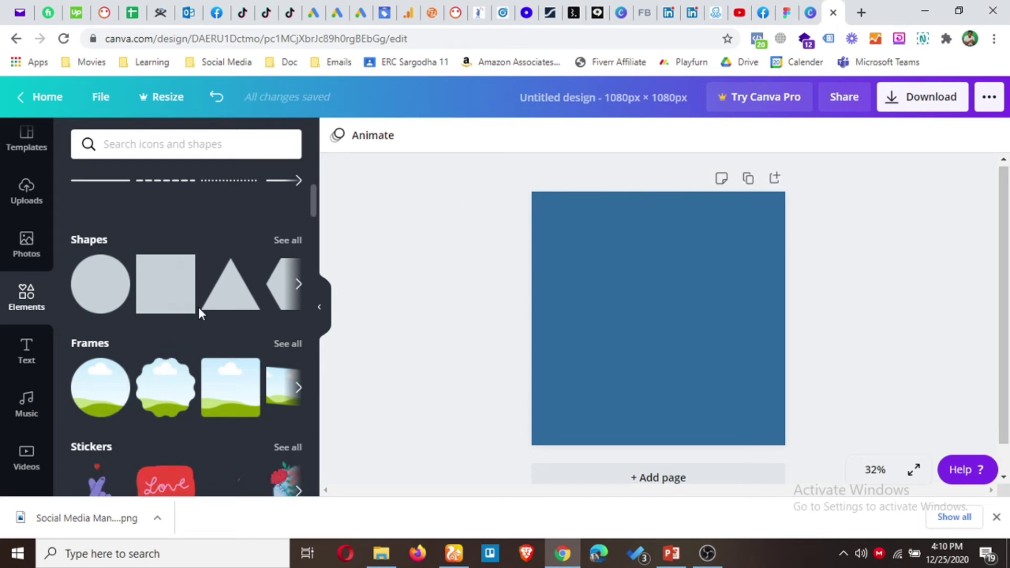
Add the right triangle from the full shapes collection and enlarge it to cover the page's lower-left half.
left_click(299, 284)
left_click(302, 293)
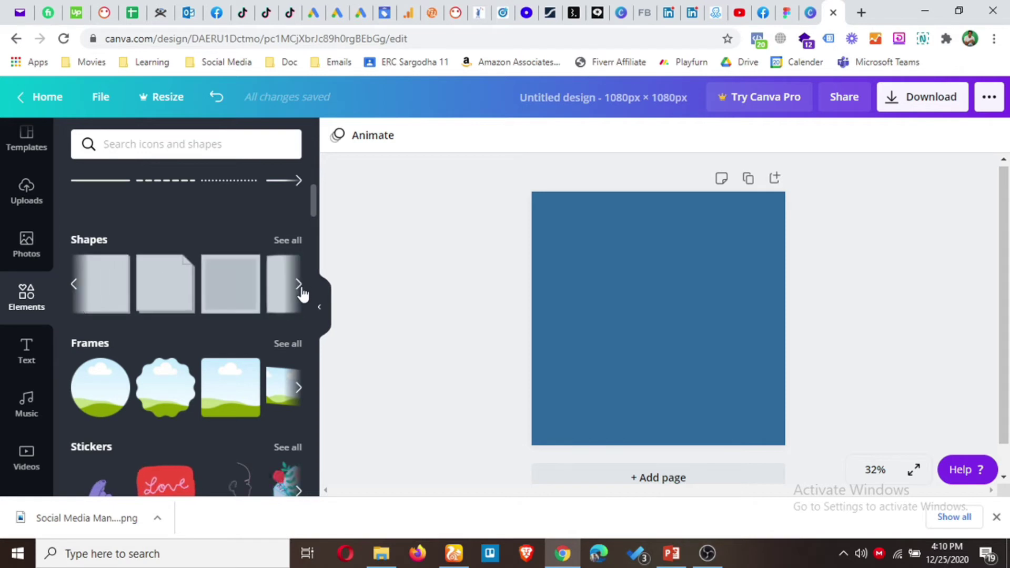
left_click(288, 241)
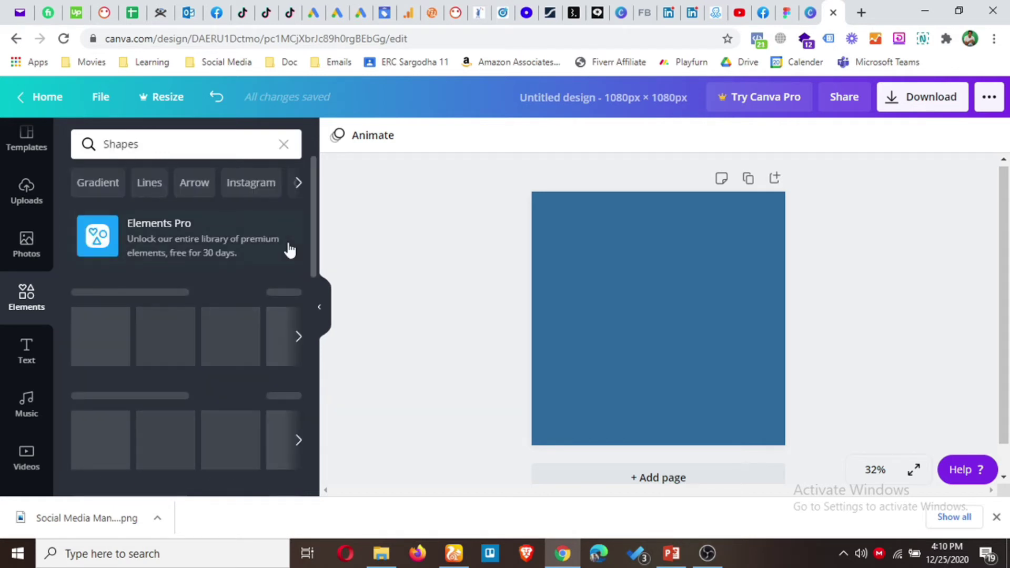
scroll(269, 357, "down", 4)
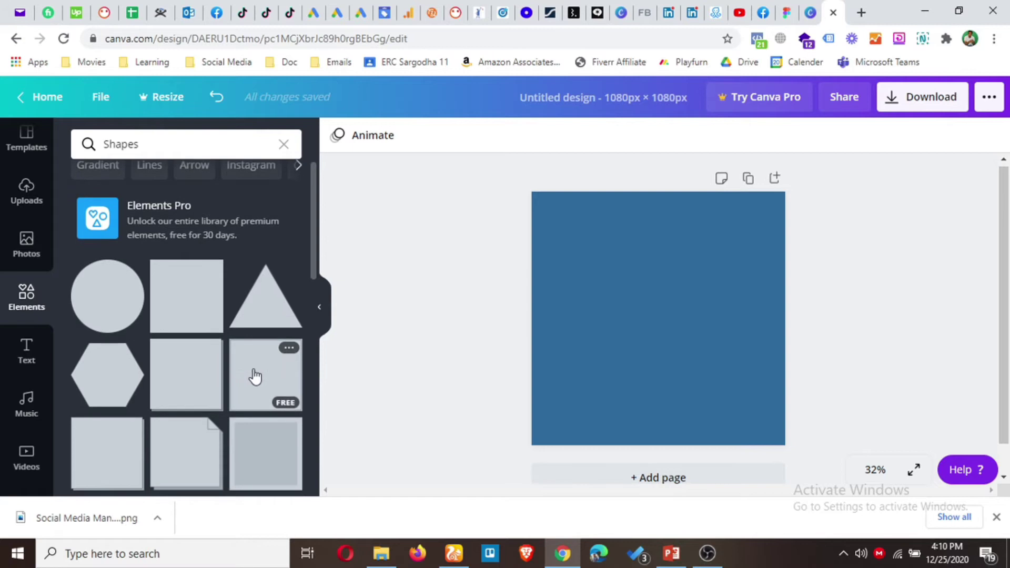
scroll(255, 378, "down", 3)
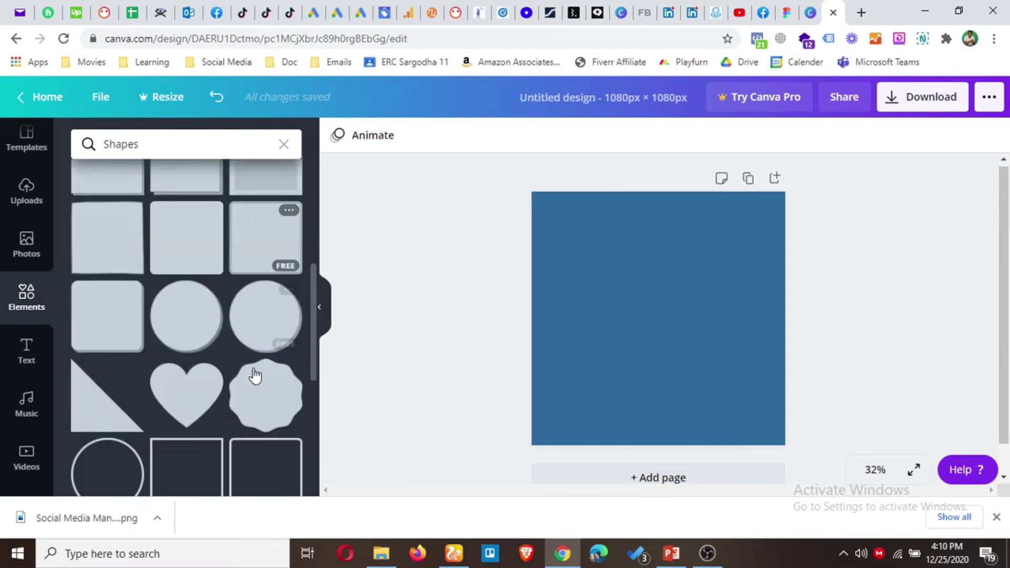
left_click(94, 385)
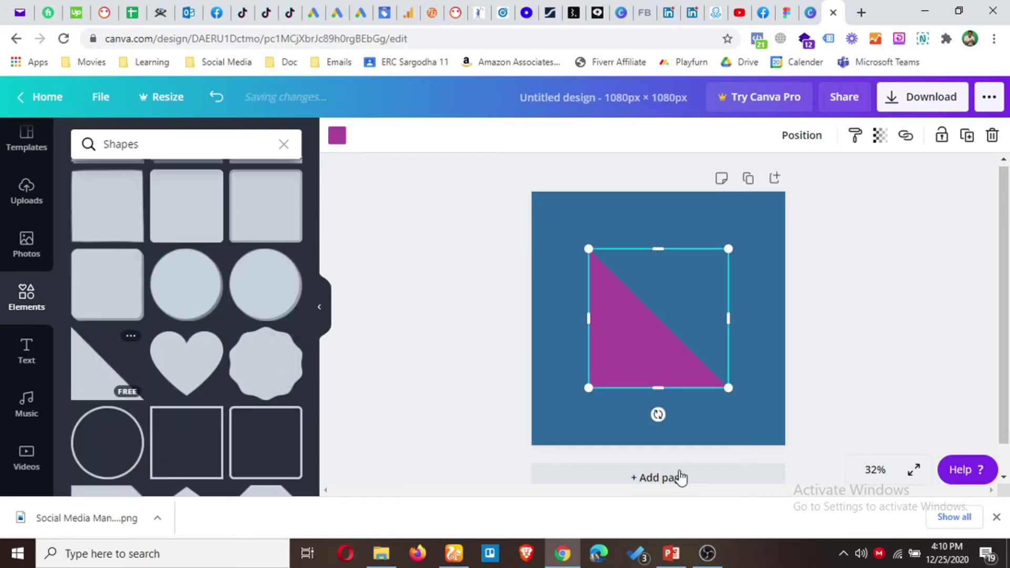
left_click_drag(635, 370, 602, 298)
left_click_drag(667, 321, 793, 447)
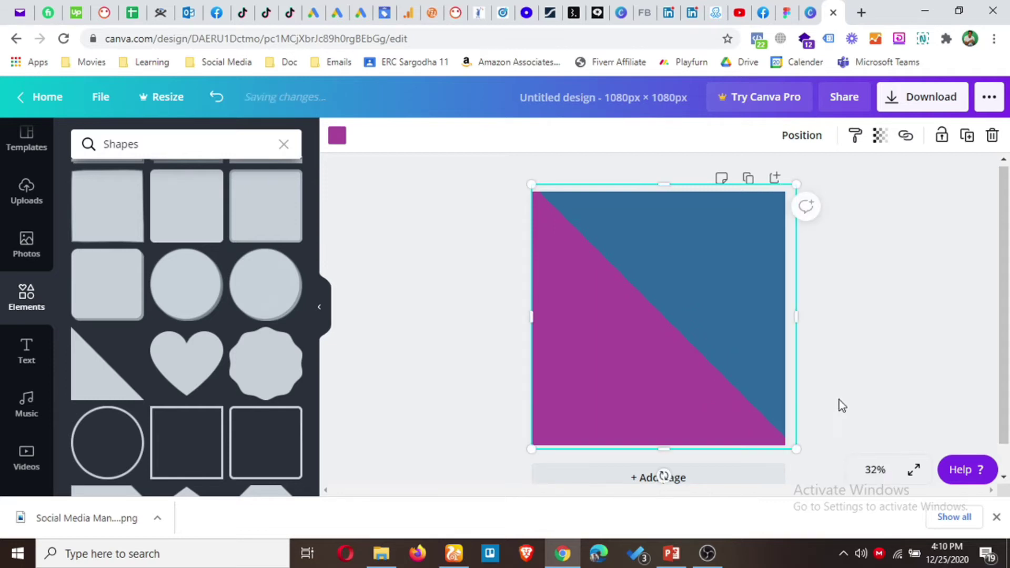
left_click_drag(698, 389, 697, 397)
left_click(512, 341)
Change the large triangle's fill colour to the default yellow.
left_click(608, 348)
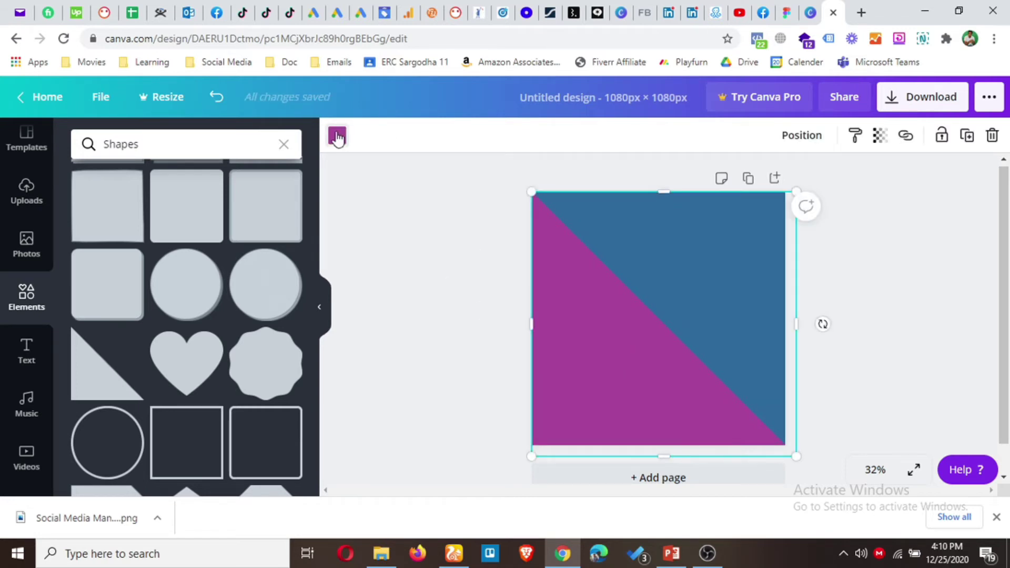
left_click(337, 138)
scroll(166, 344, "down", 3)
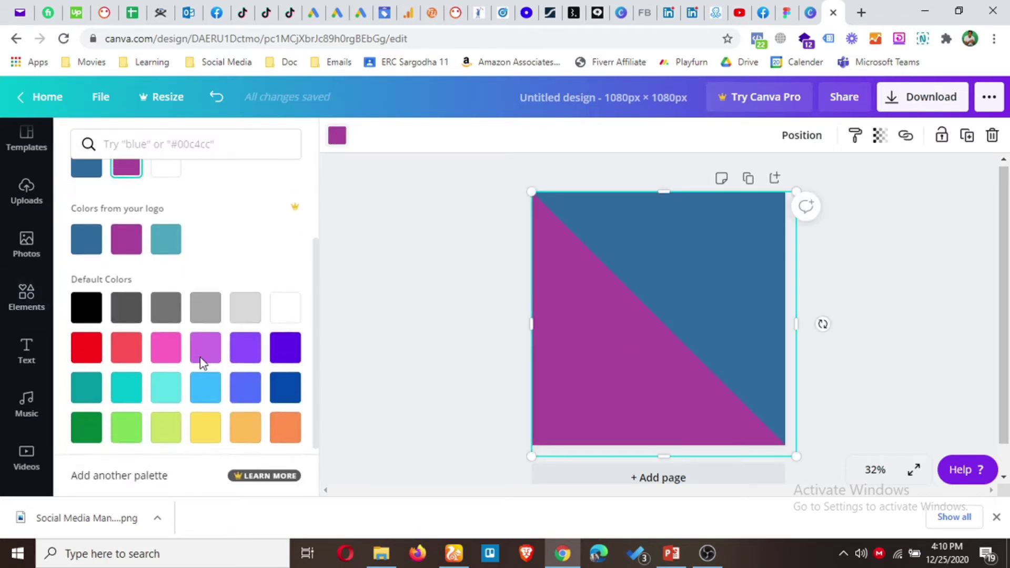
left_click(166, 421)
left_click(207, 429)
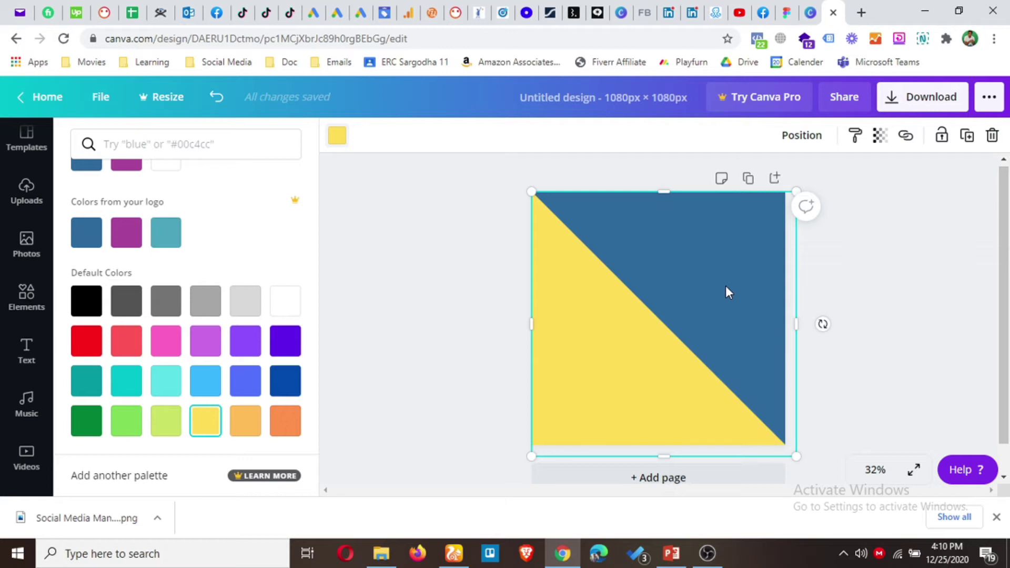
left_click(332, 142)
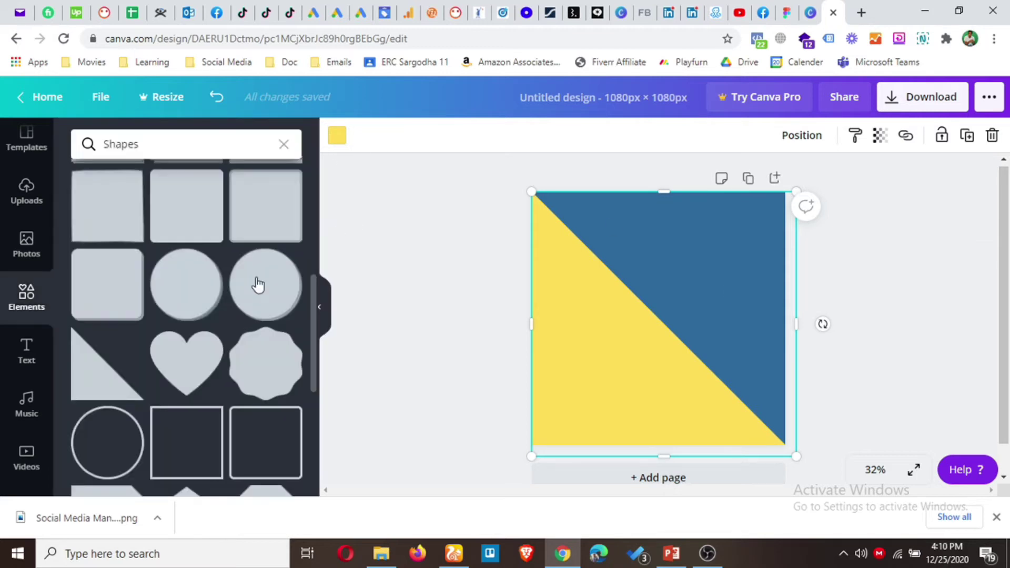
left_click(482, 269)
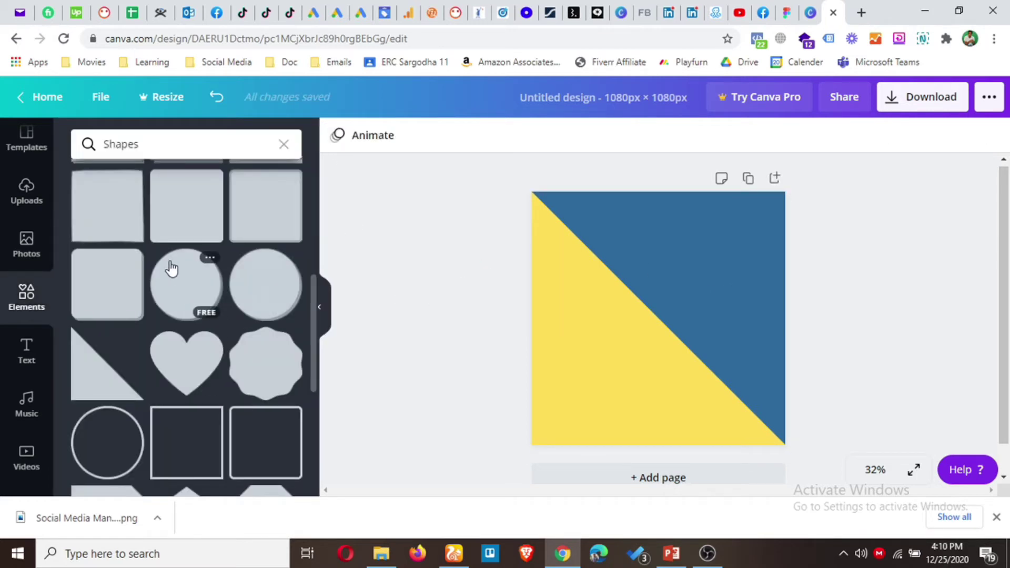
Add a circular frame from the frames collection, shrink it and place it on the diagonal near the page's lower-right corner.
scroll(202, 334, "down", 3)
scroll(248, 291, "up", 5)
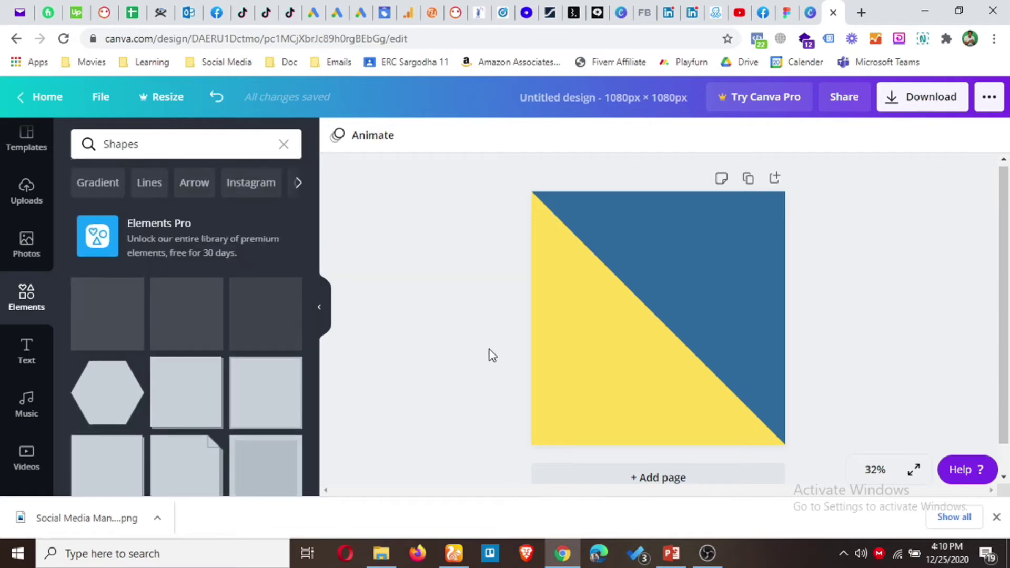
left_click(284, 144)
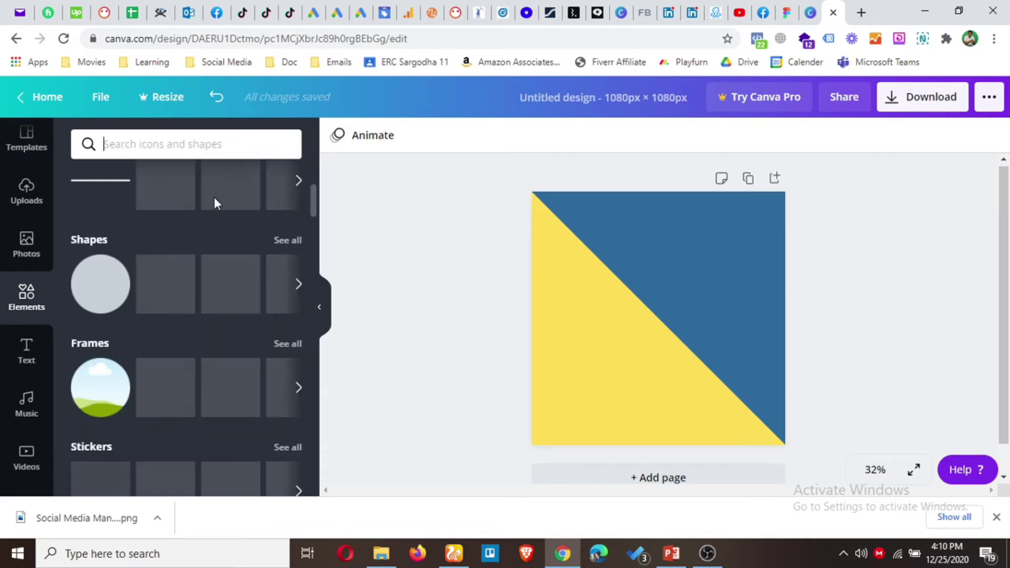
left_click(287, 345)
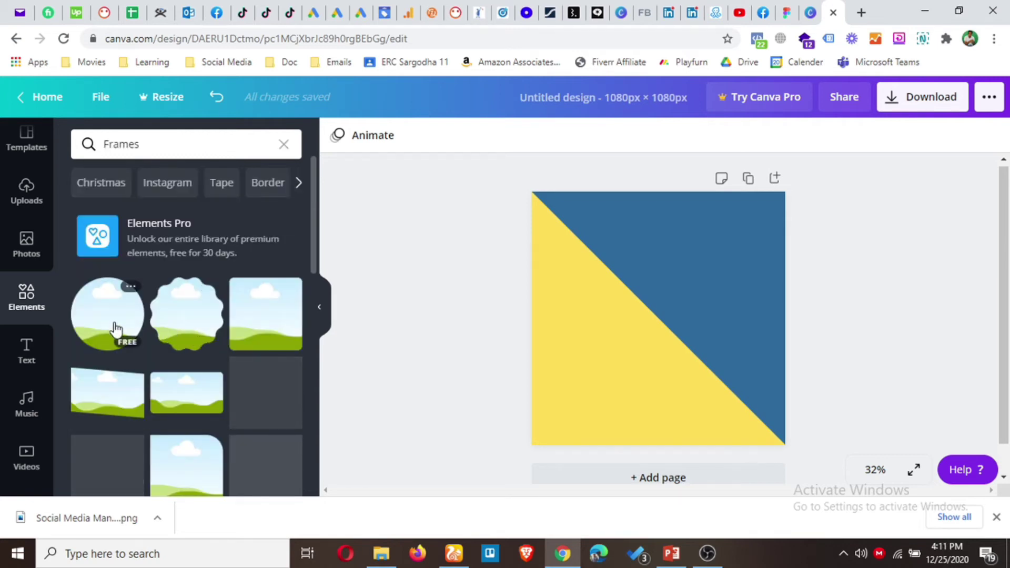
left_click(116, 330)
mouse_move(727, 391)
left_mouse_down()
mouse_move(629, 318)
mouse_move(737, 396)
left_mouse_up()
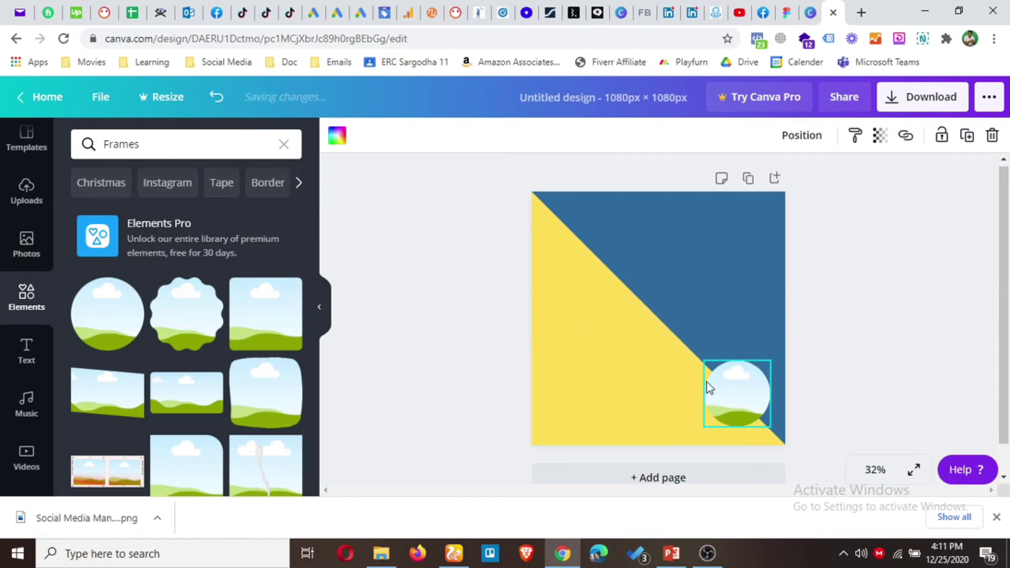
left_click(481, 318)
Add a second circular frame, shrink it to about half size and place it on the diagonal just above the first one.
left_click(105, 314)
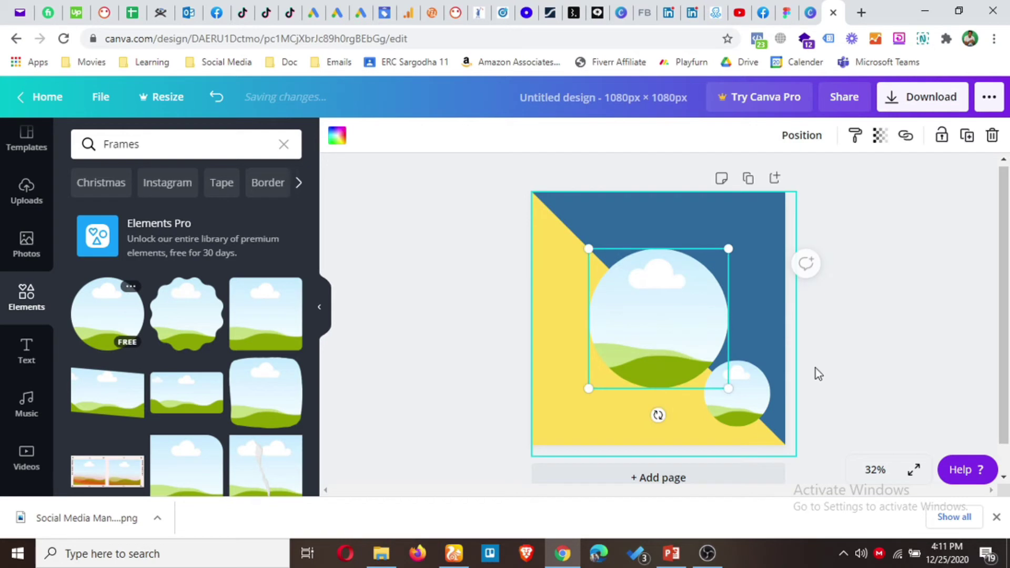
left_click_drag(728, 389, 659, 317)
left_click_drag(626, 282, 673, 322)
left_click(402, 308)
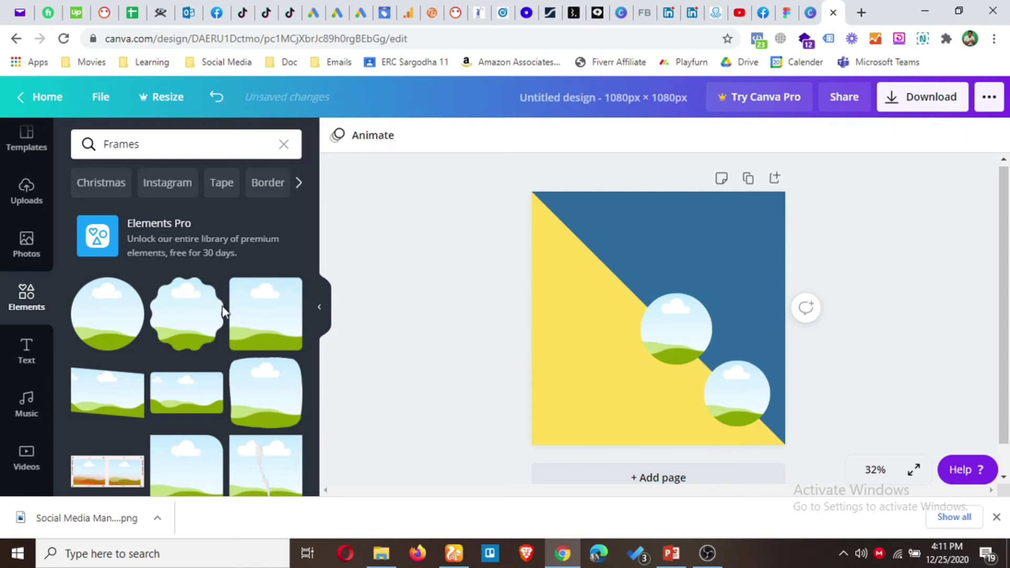
Add a third small circular frame and place it on the diagonal above the other two.
left_click(110, 316)
left_click_drag(728, 389, 668, 331)
mouse_move(631, 298)
left_mouse_down()
mouse_move(625, 285)
mouse_move(647, 301)
left_mouse_up()
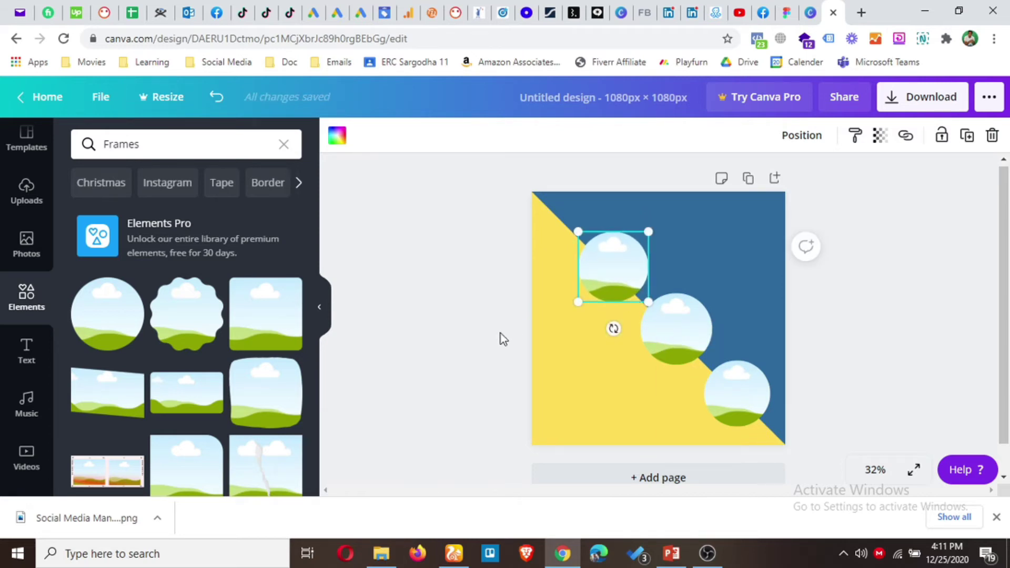
left_click(677, 403)
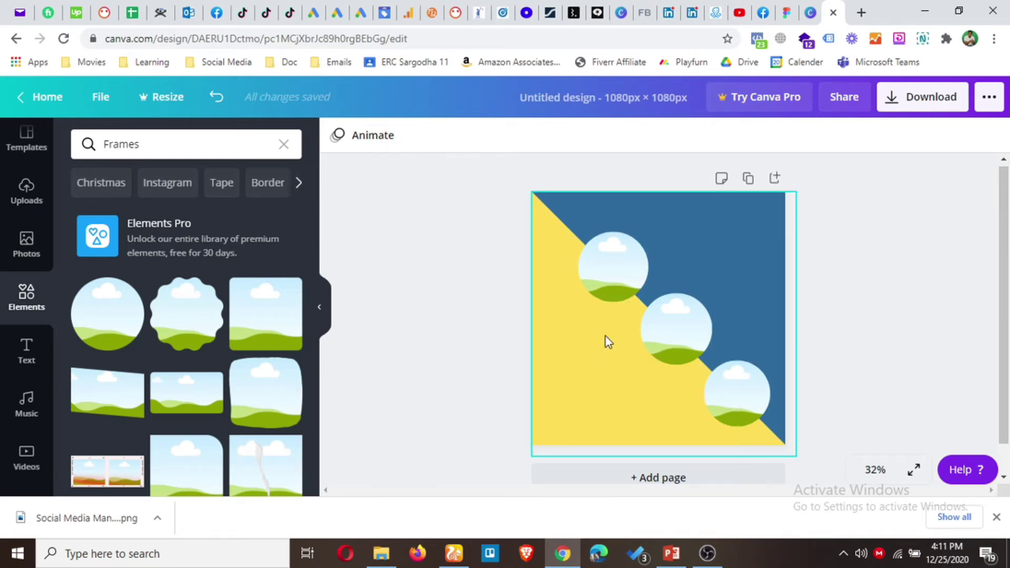
Fill the three circular frames, from upper to lower, with the food bowl, berries and nuts, and cookies with lavender photos.
left_click(23, 252)
scroll(211, 305, "down", 5)
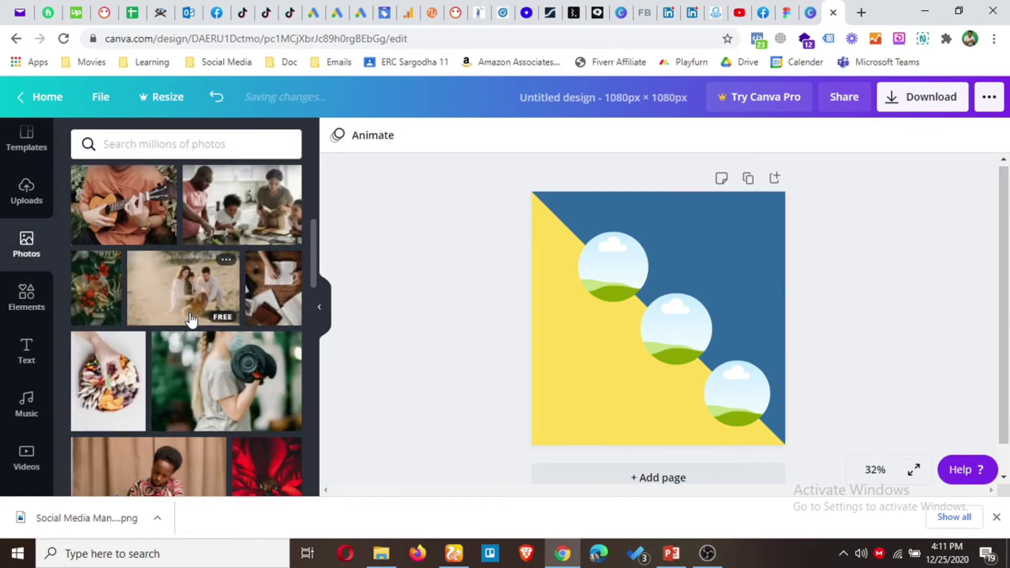
left_click_drag(98, 381, 624, 293)
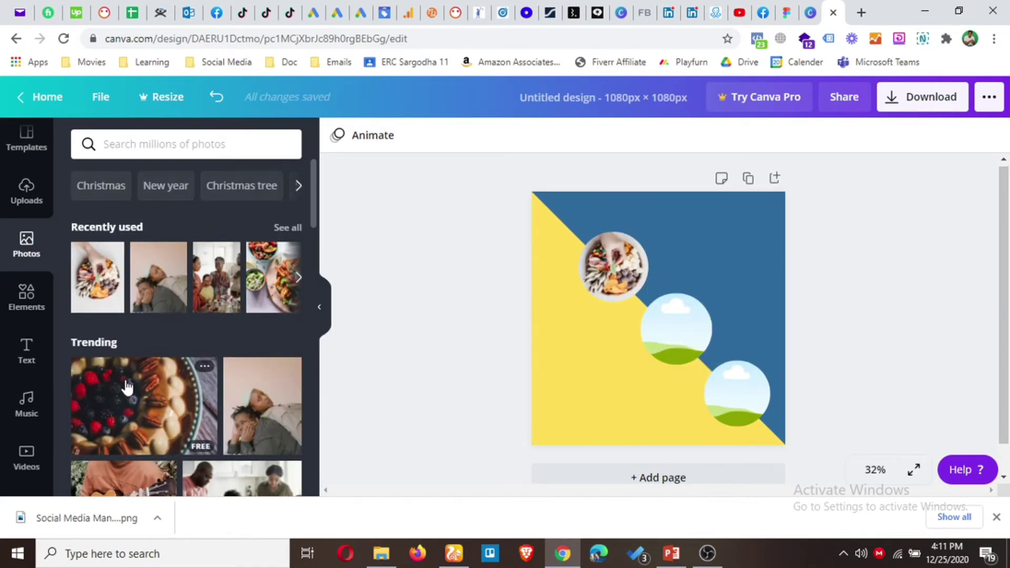
left_click_drag(133, 402, 658, 324)
scroll(237, 384, "down", 10)
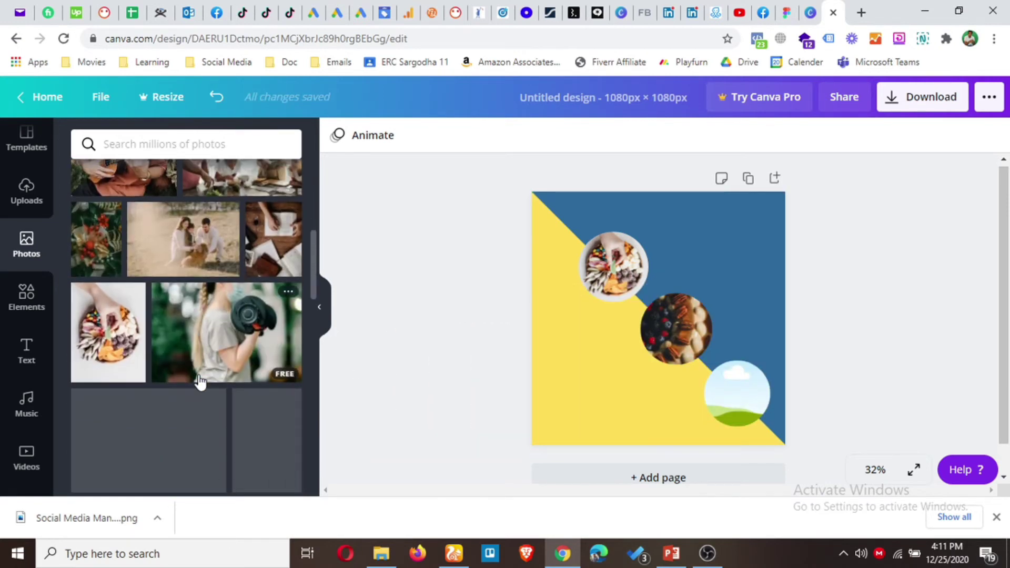
scroll(204, 380, "down", 10)
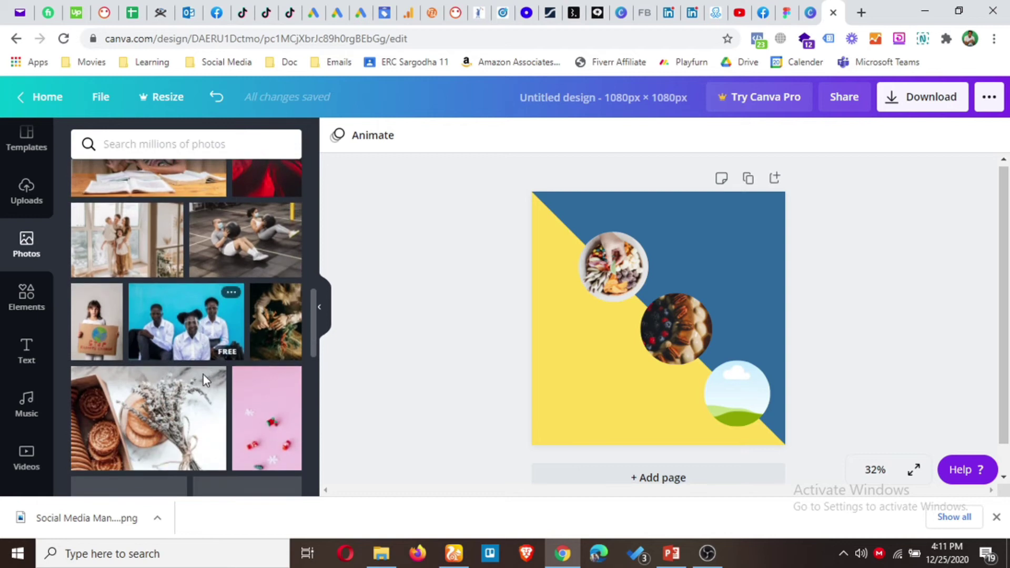
left_click_drag(131, 336, 727, 389)
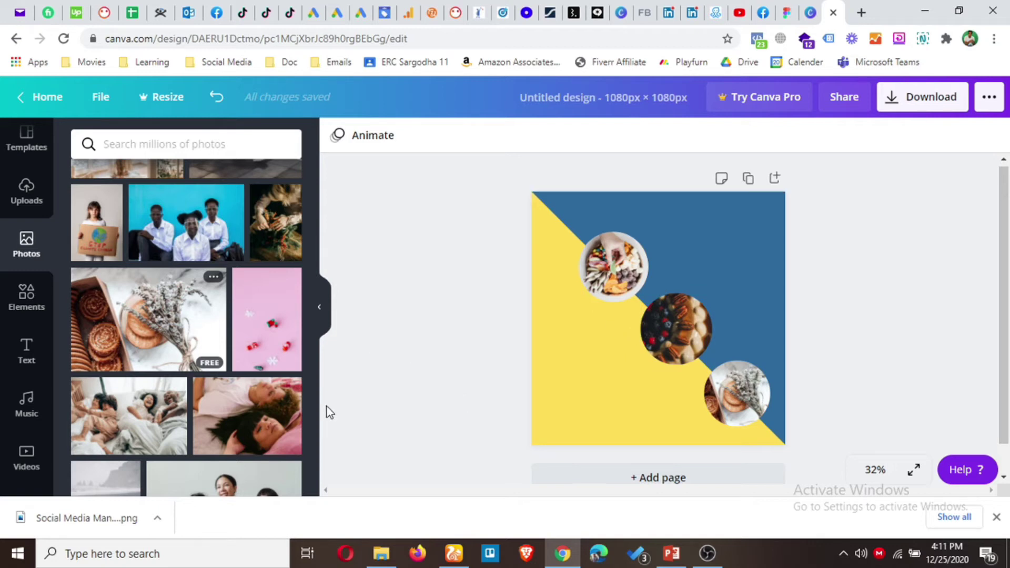
Add the "Thank you!" text style from the text collection, shrink it and place it on the page's yellow area.
left_click(30, 362)
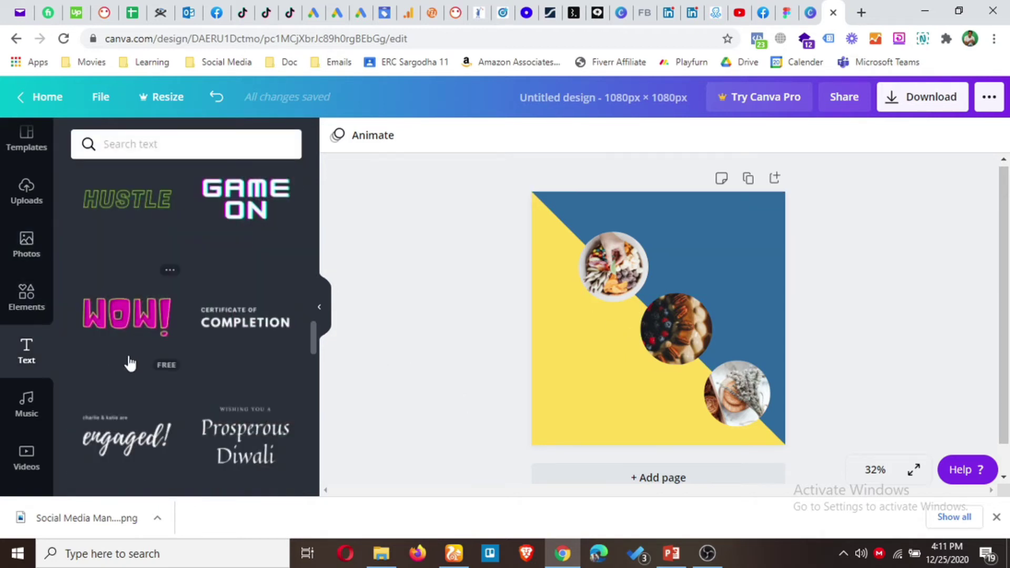
scroll(216, 319, "up", 3)
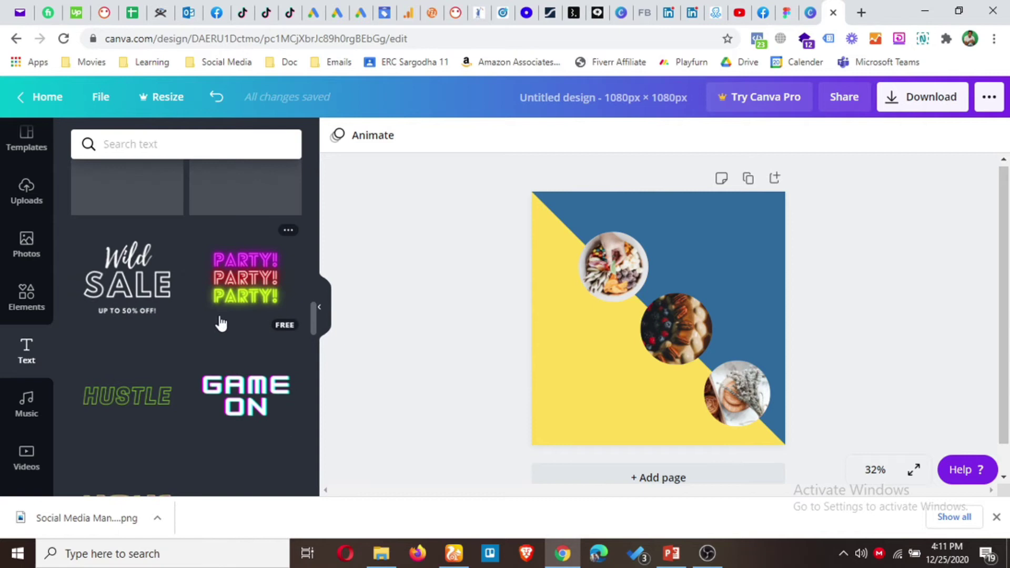
scroll(218, 321, "up", 3)
scroll(220, 325, "up", 6)
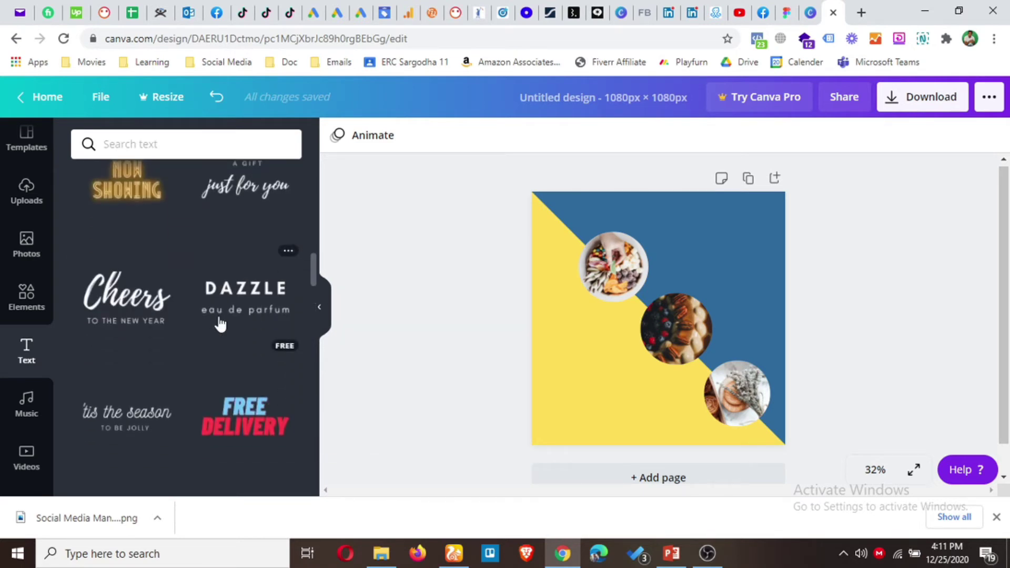
scroll(219, 323, "up", 3)
scroll(219, 326, "down", 5)
scroll(218, 327, "down", 4)
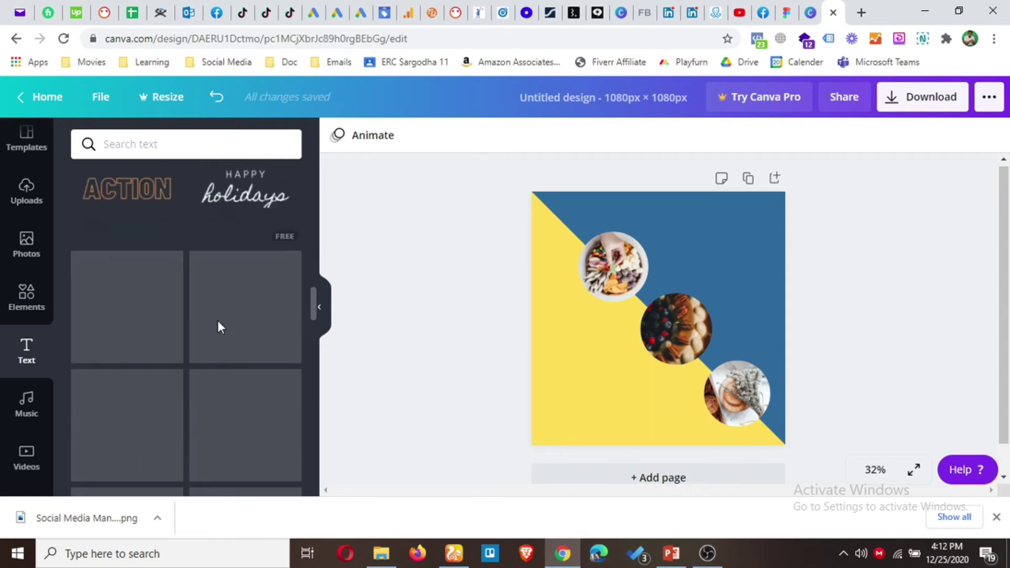
scroll(219, 327, "down", 4)
scroll(220, 327, "down", 5)
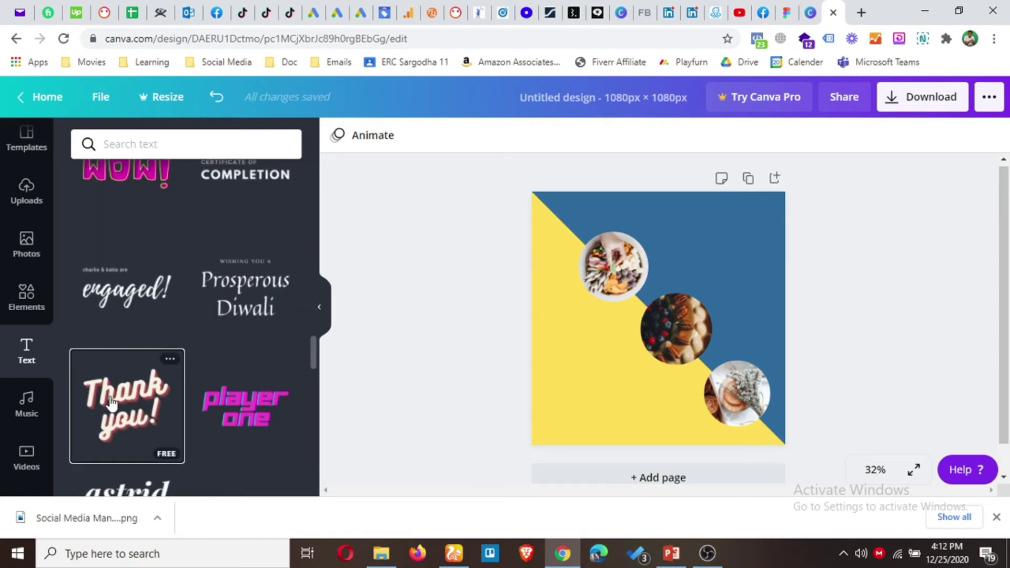
left_click_drag(482, 364, 597, 376)
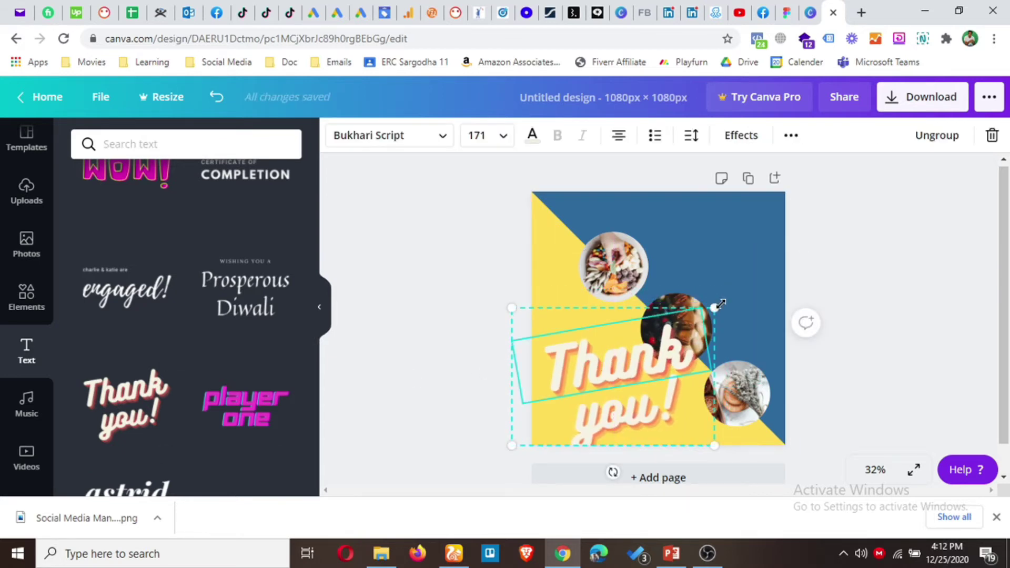
left_click_drag(671, 330, 632, 361)
left_click_drag(584, 397, 599, 352)
Replace the word "Thank" in the added text group with ABC.
double_click(599, 358)
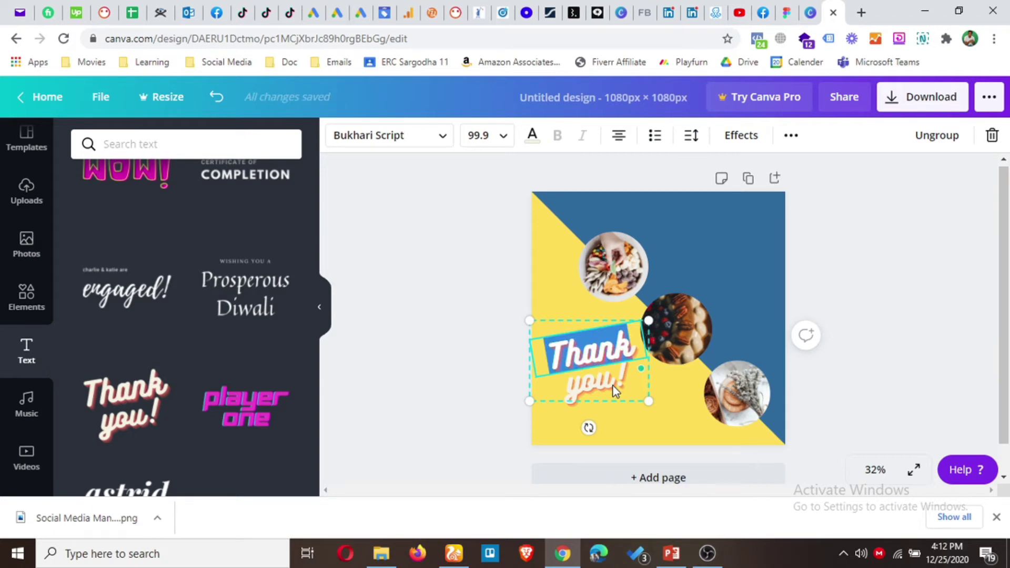
type("ABC")
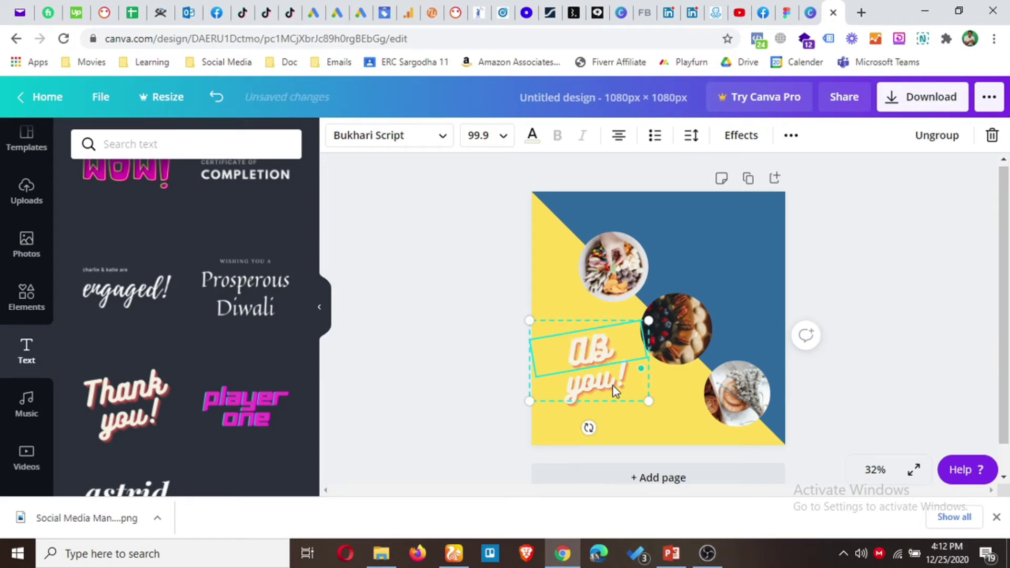
key("BackSpace")
key("BackSpace")
key("BackSpace")
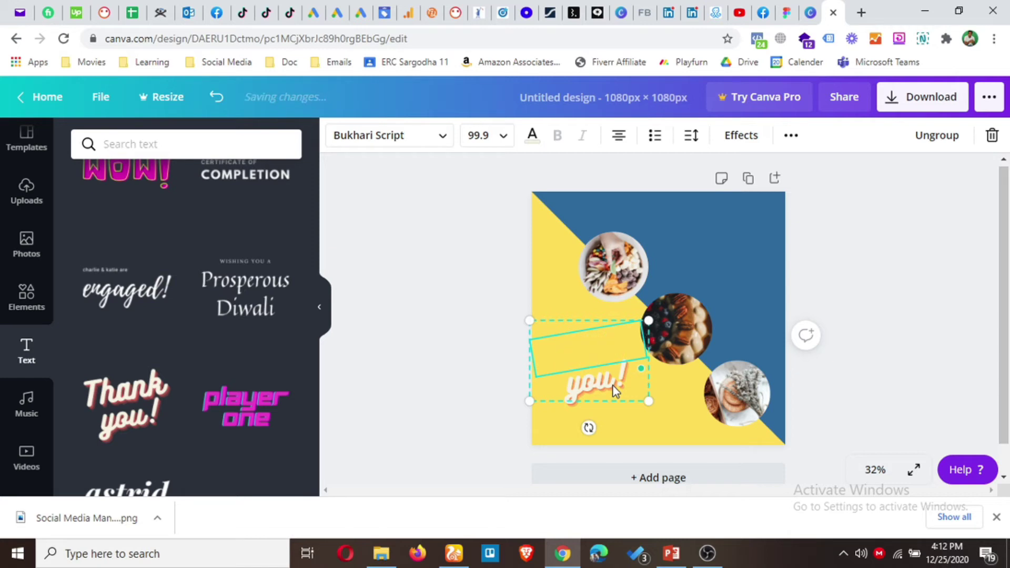
type("ABC")
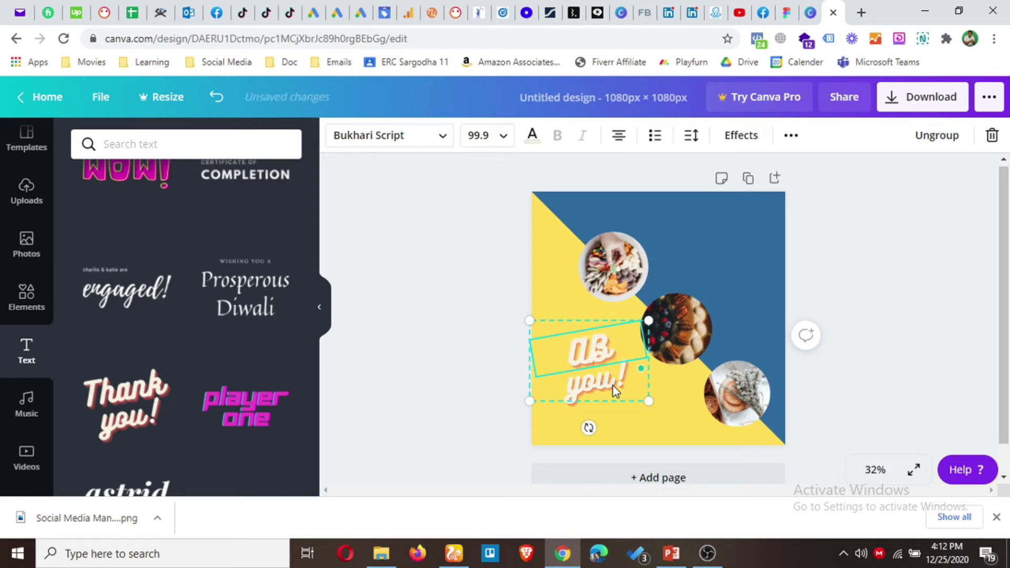
Replace the word "you!" in the text group's second line with FOOD and deselect the group.
left_click(590, 378)
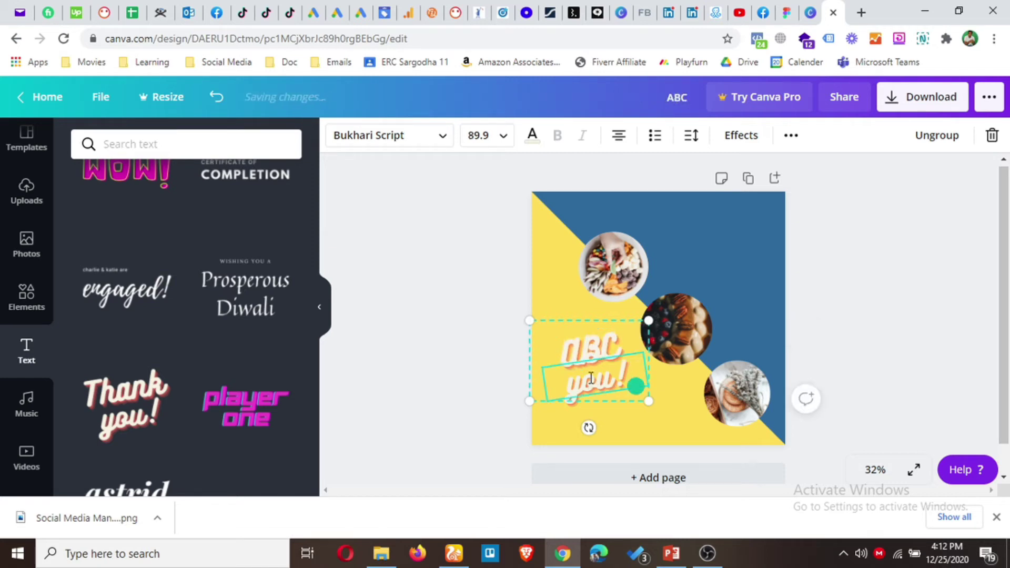
double_click(591, 378)
type("FOOD")
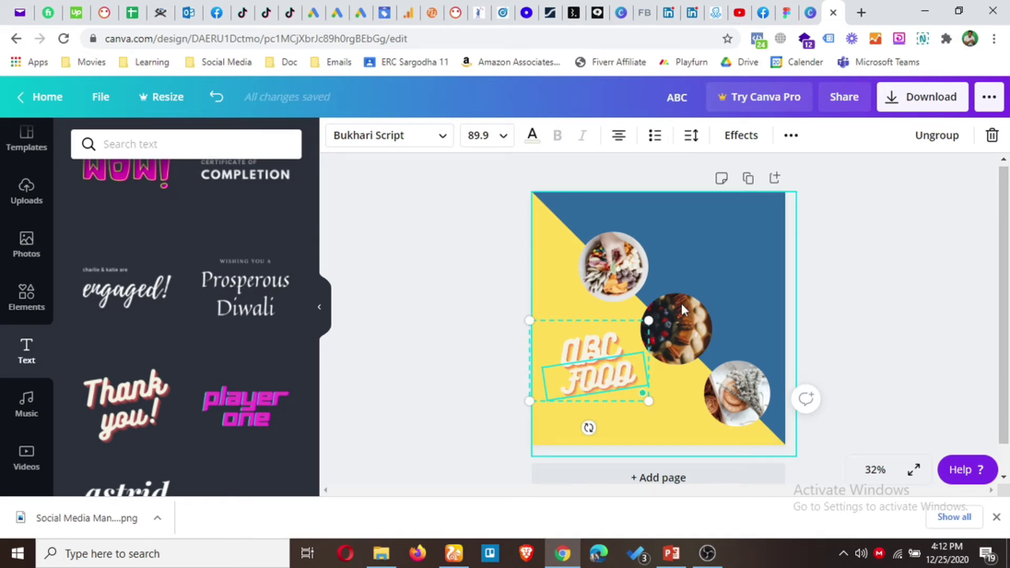
left_click(449, 372)
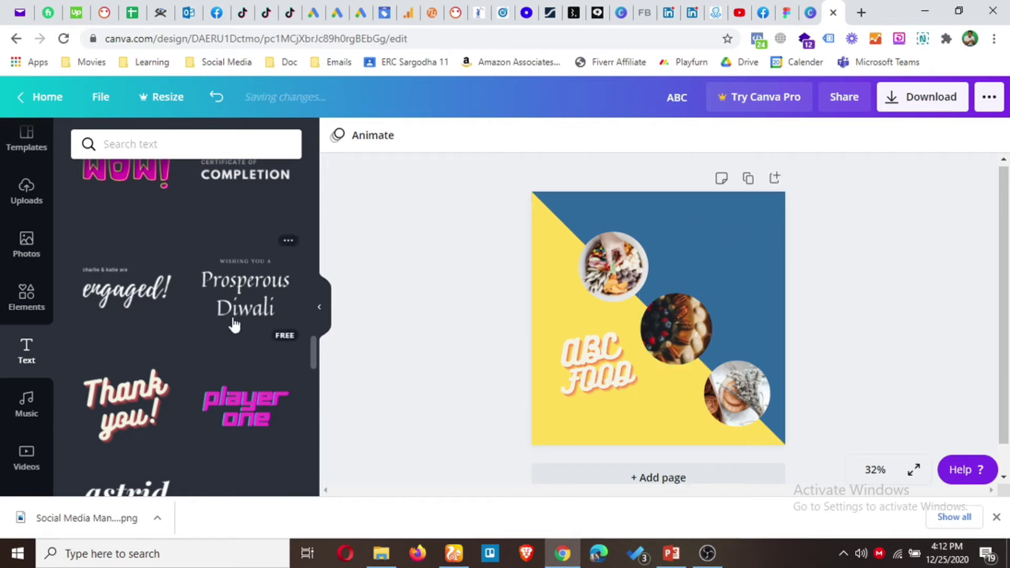
Add the "WOW!" text style, shrink it to about half size and place it in the blue area near the page's upper-right corner.
scroll(229, 326, "up", 3)
left_click(142, 315)
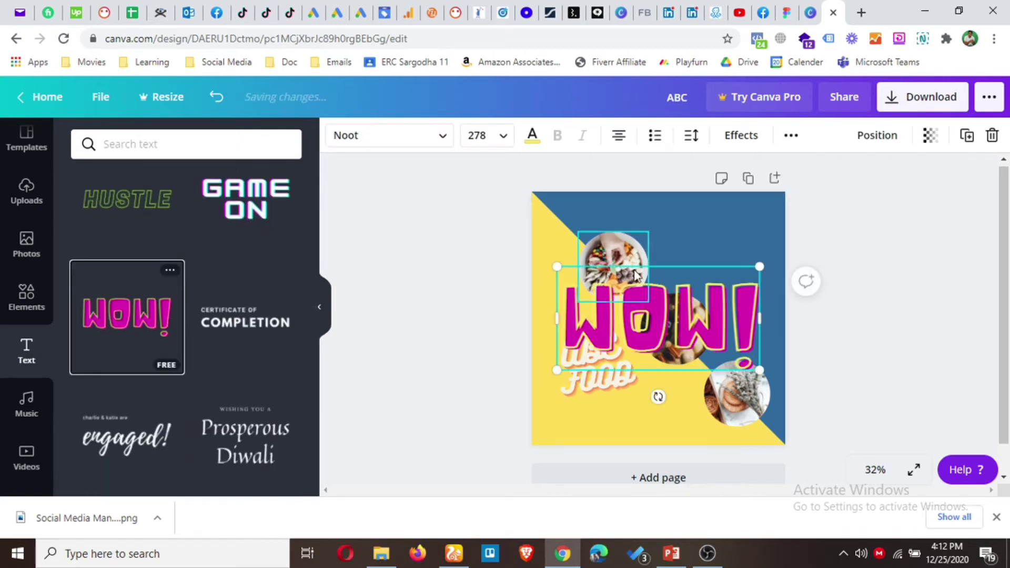
left_click_drag(759, 370, 669, 325)
left_click_drag(657, 286, 758, 223)
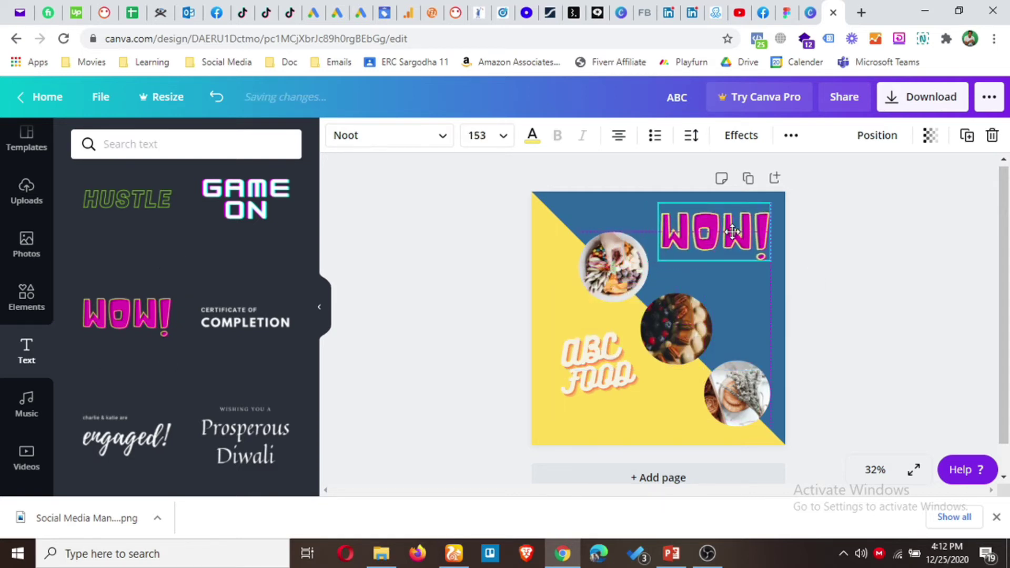
left_click(440, 287)
Open the Emoji collection from the apps and integrations to view the available emojis.
scroll(23, 447, "down", 3)
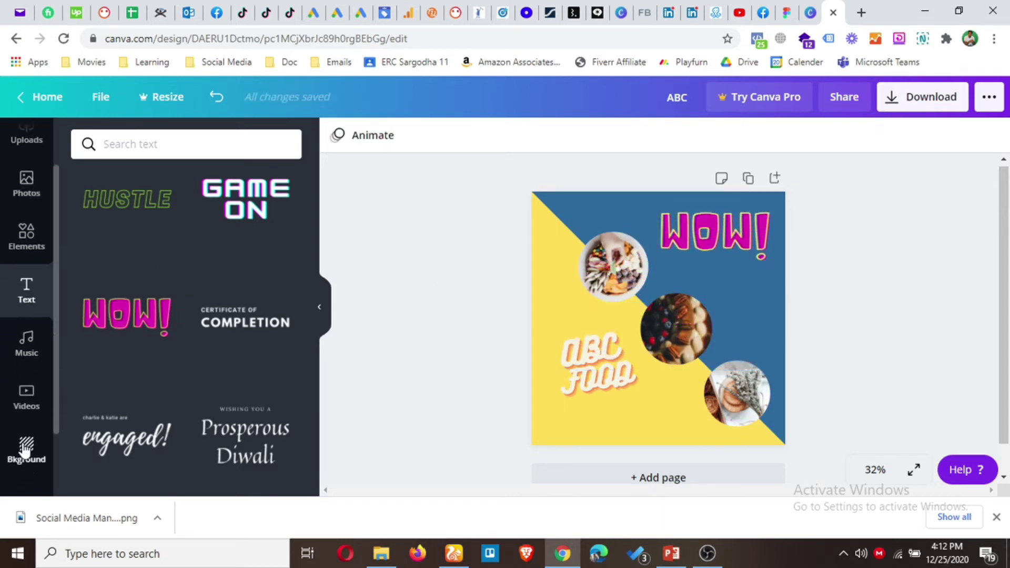
left_click(26, 470)
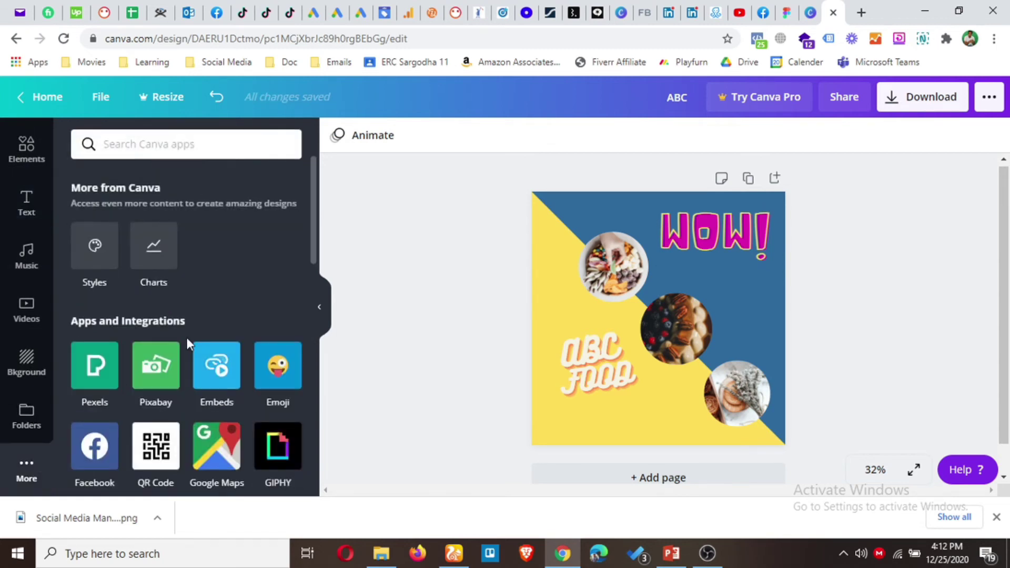
left_click(286, 378)
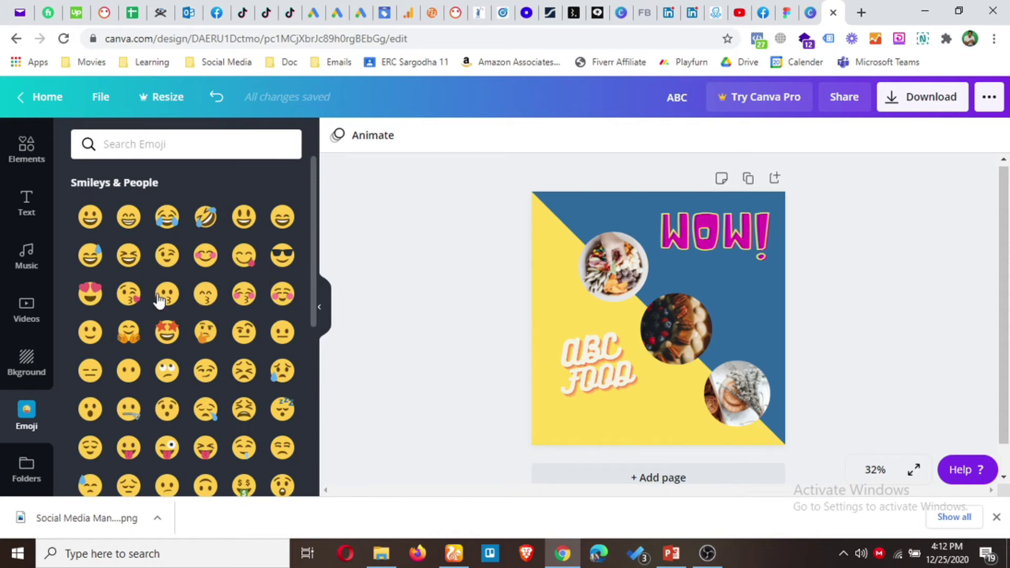
Search the elements library for "3d man" and look through the matching graphics.
scroll(31, 303, "up", 2)
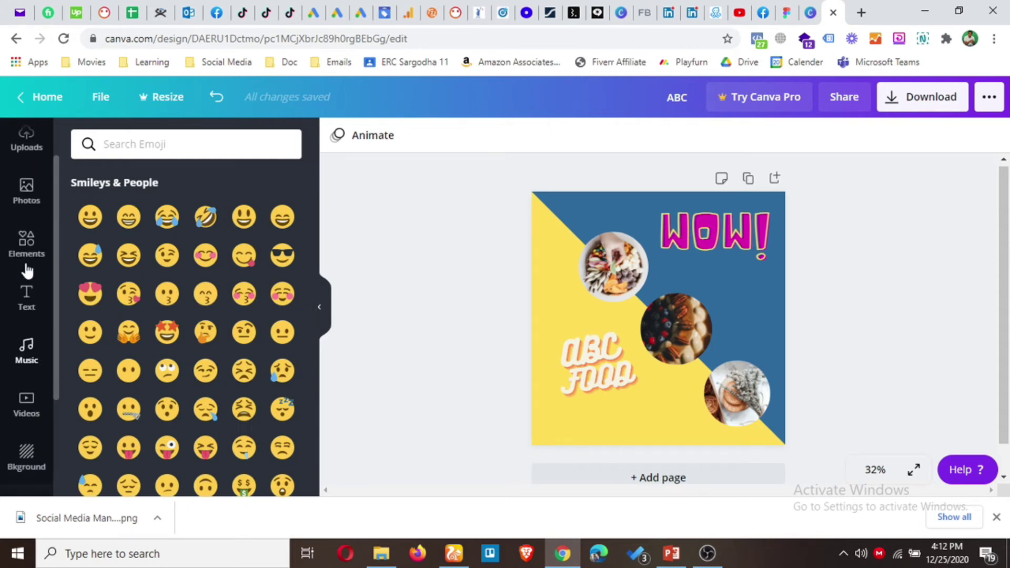
left_click(27, 247)
left_click(182, 149)
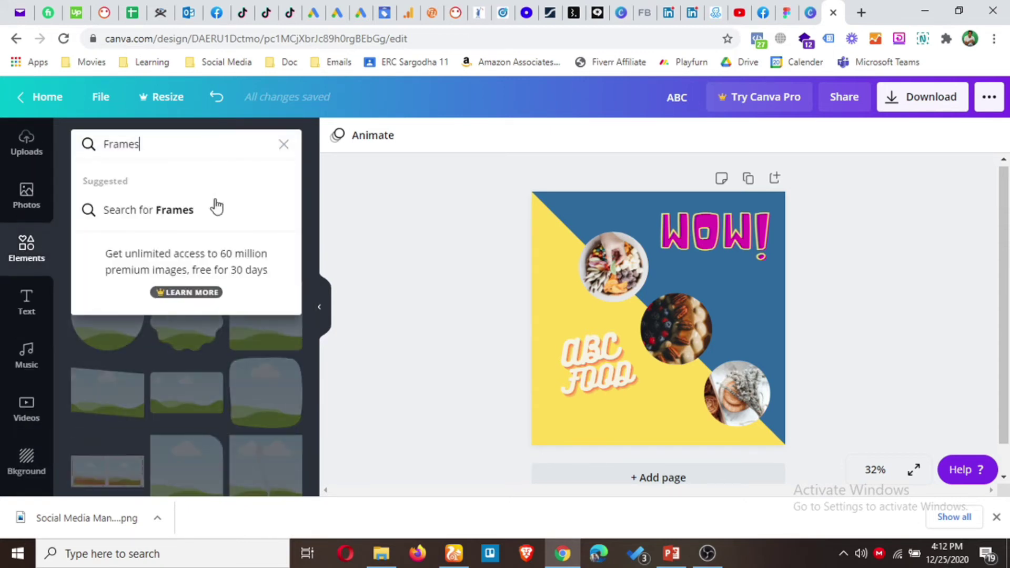
key("ctrl+a")
key("BackSpace")
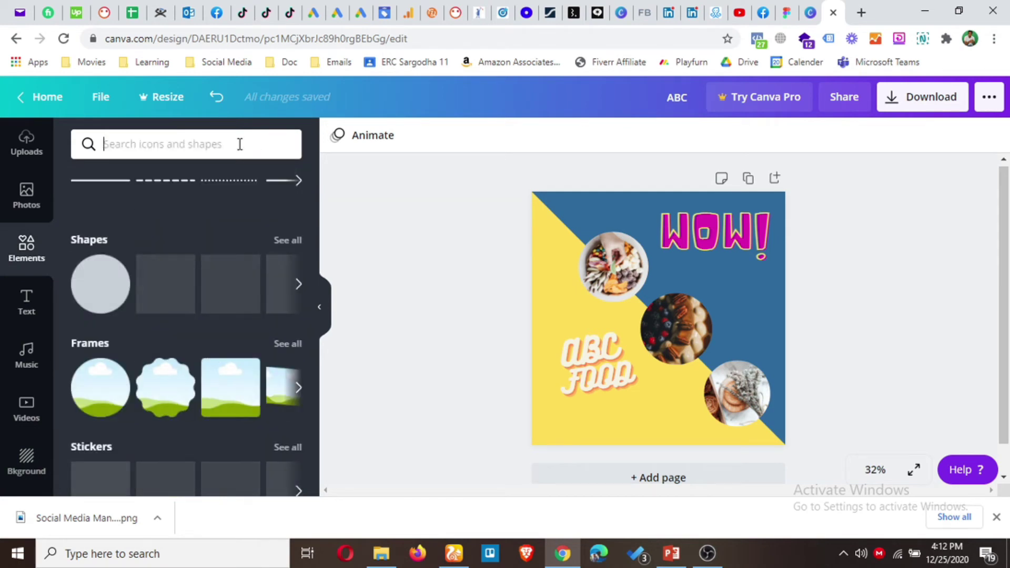
type("3d")
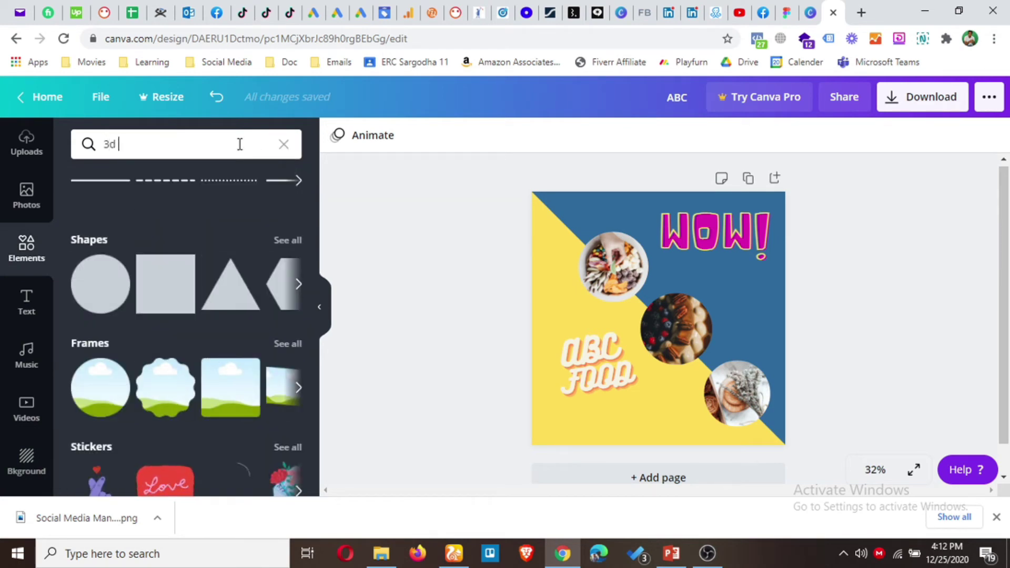
type(" man")
key("Return")
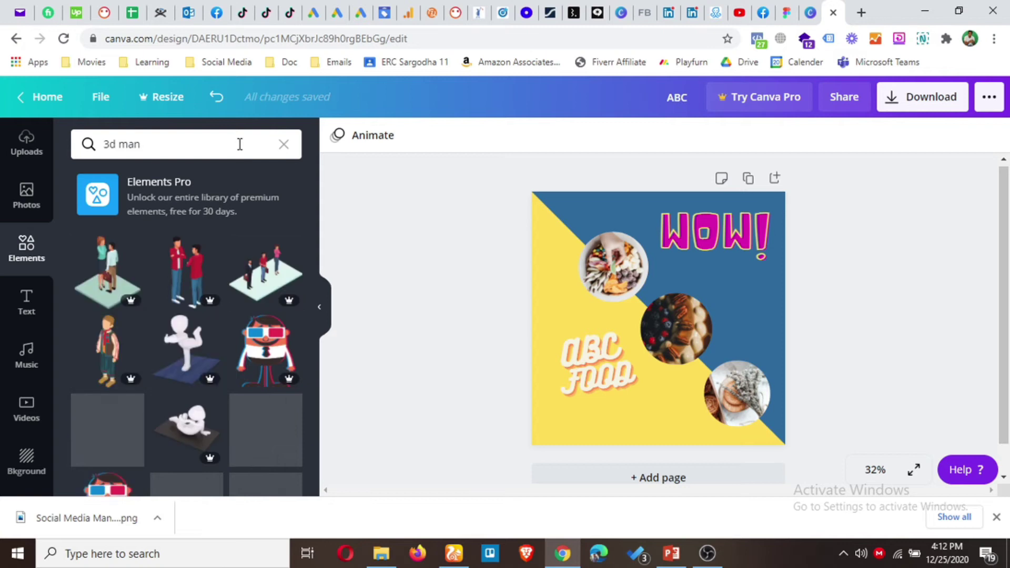
scroll(185, 316, "down", 10)
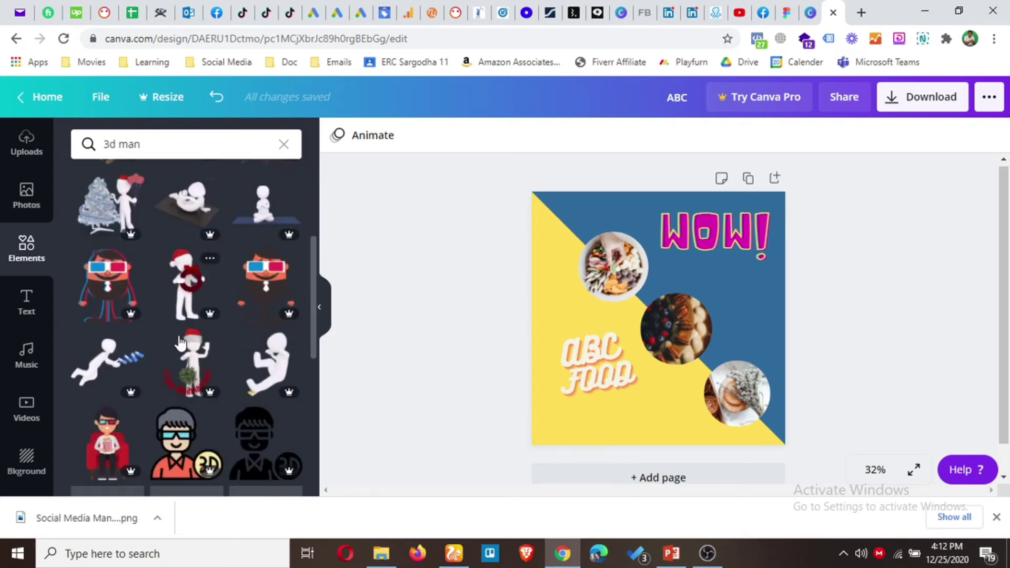
scroll(176, 350, "down", 3)
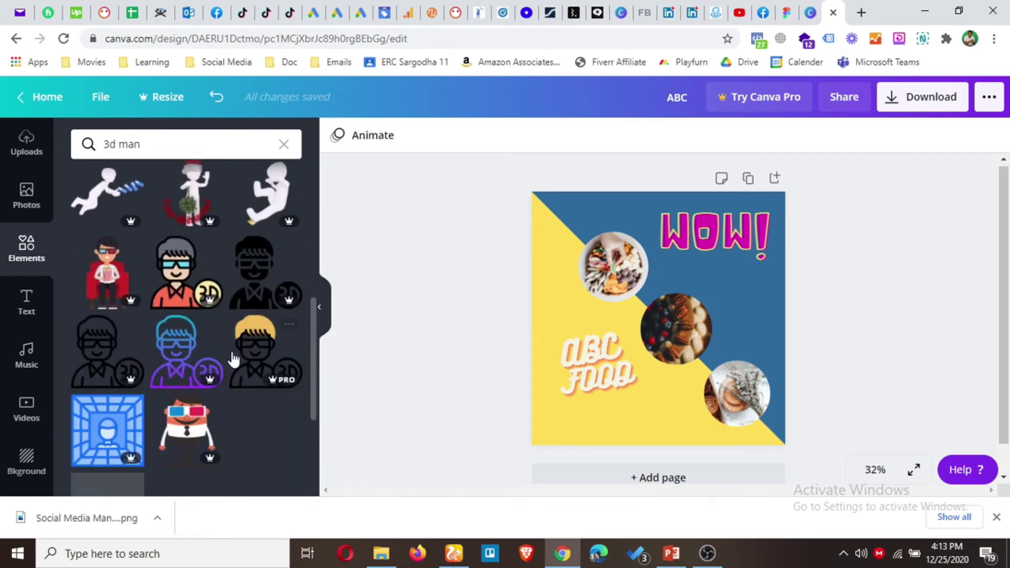
scroll(205, 373, "down", 2)
scroll(250, 374, "down", 5)
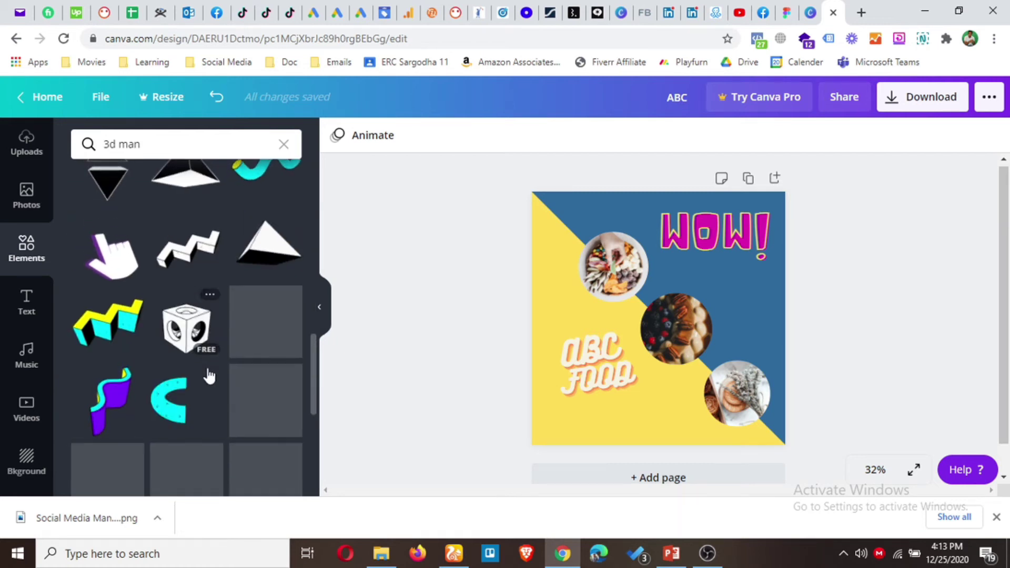
scroll(208, 368, "down", 2)
scroll(206, 366, "up", 10)
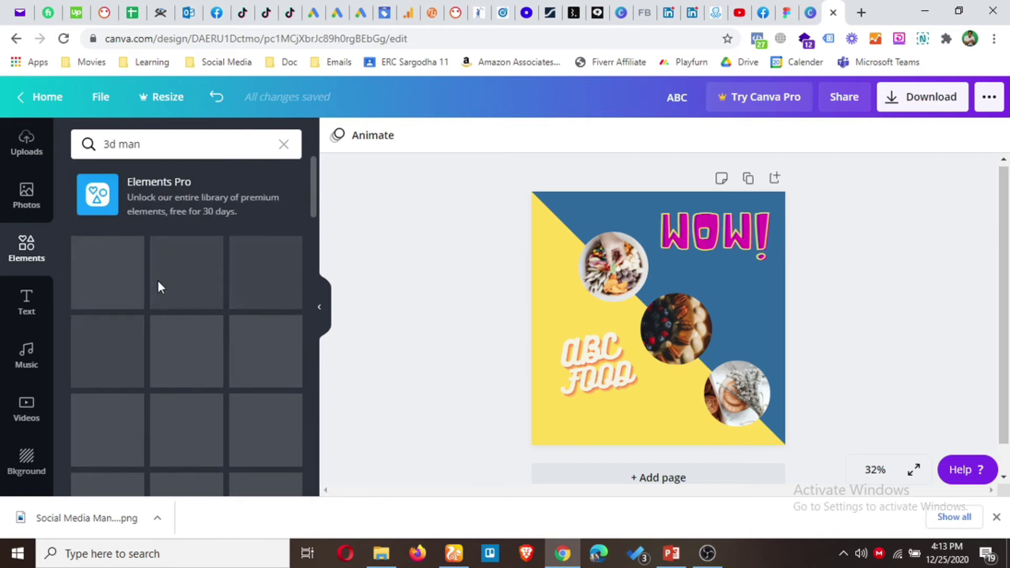
Change the elements search to "3d face" and look through the matching graphics.
left_click(188, 144)
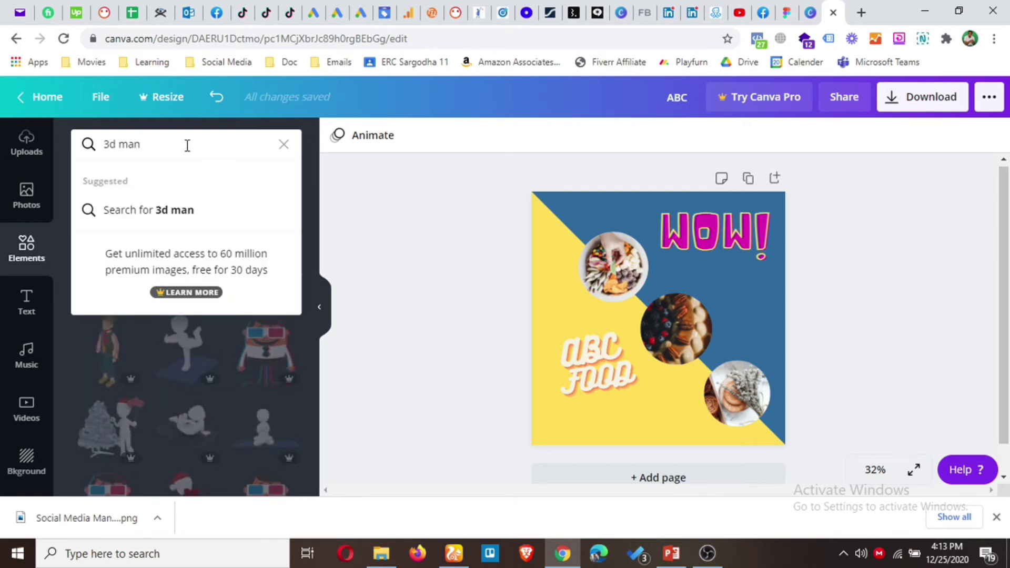
key("BackSpace")
key("BackSpace")
key("BackSpace")
type("face")
key("Return")
scroll(235, 350, "down", 1)
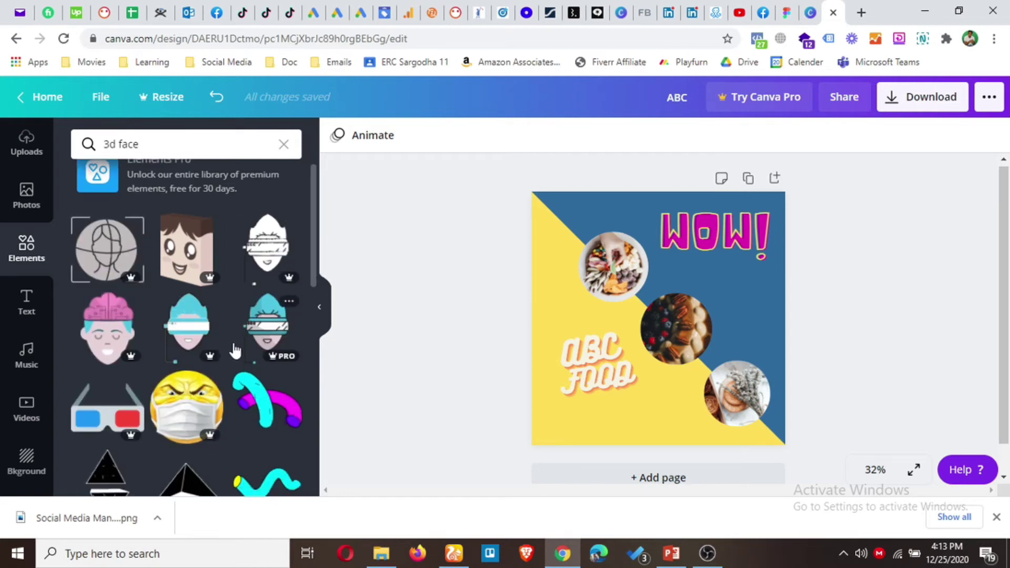
scroll(231, 358, "down", 6)
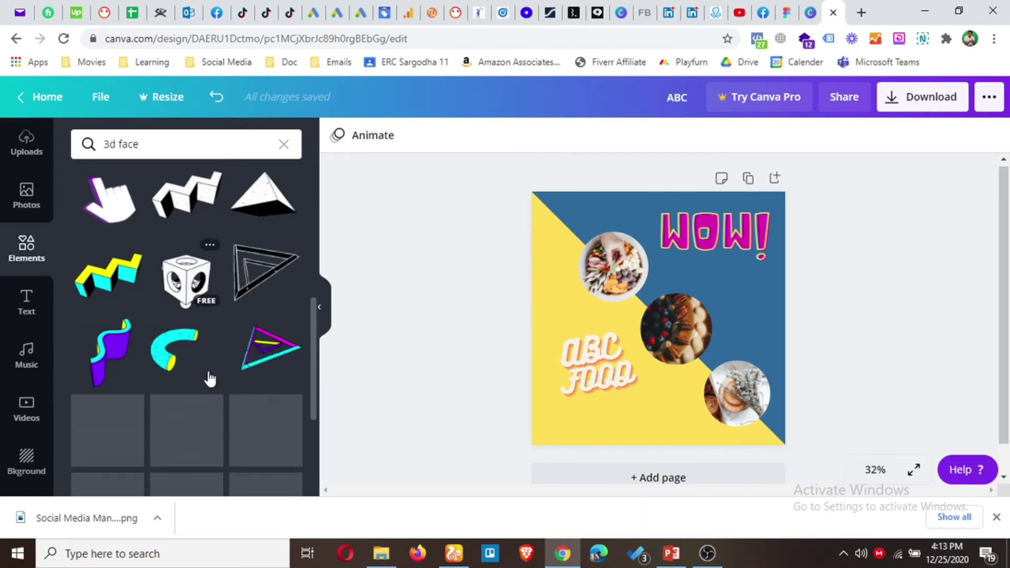
scroll(210, 379, "down", 3)
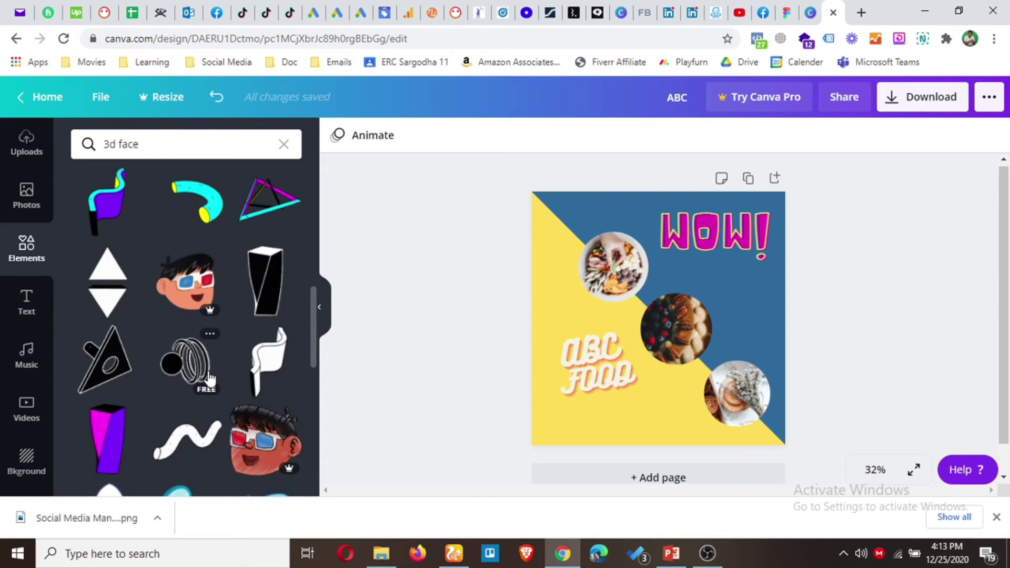
scroll(210, 379, "down", 4)
scroll(210, 379, "down", 7)
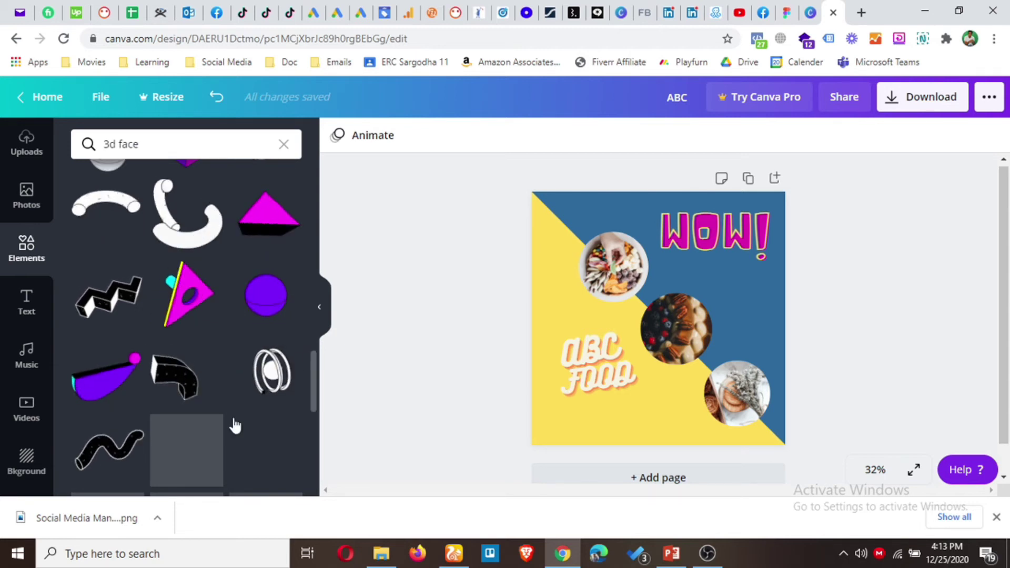
scroll(235, 425, "down", 4)
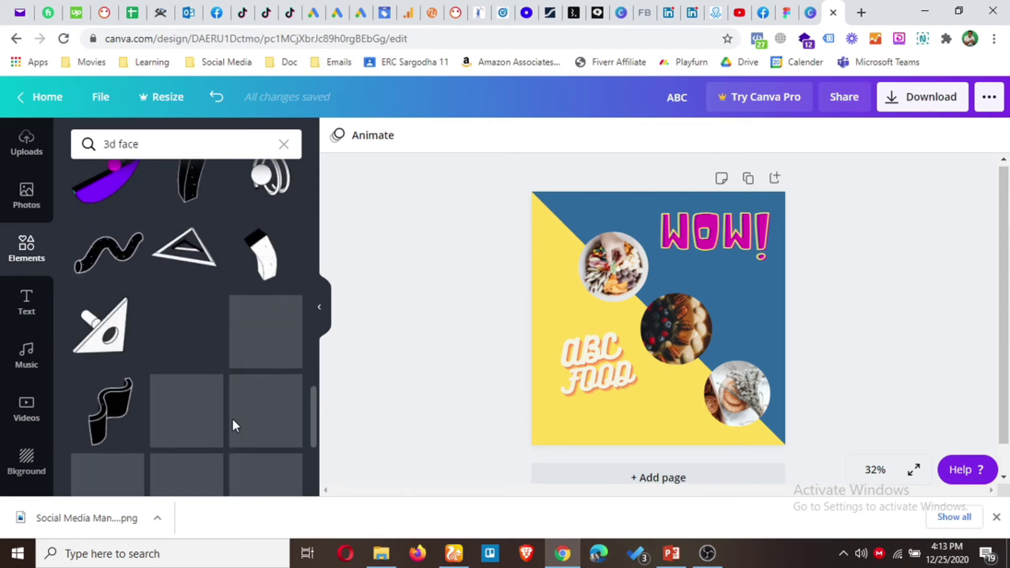
scroll(235, 425, "up", 18)
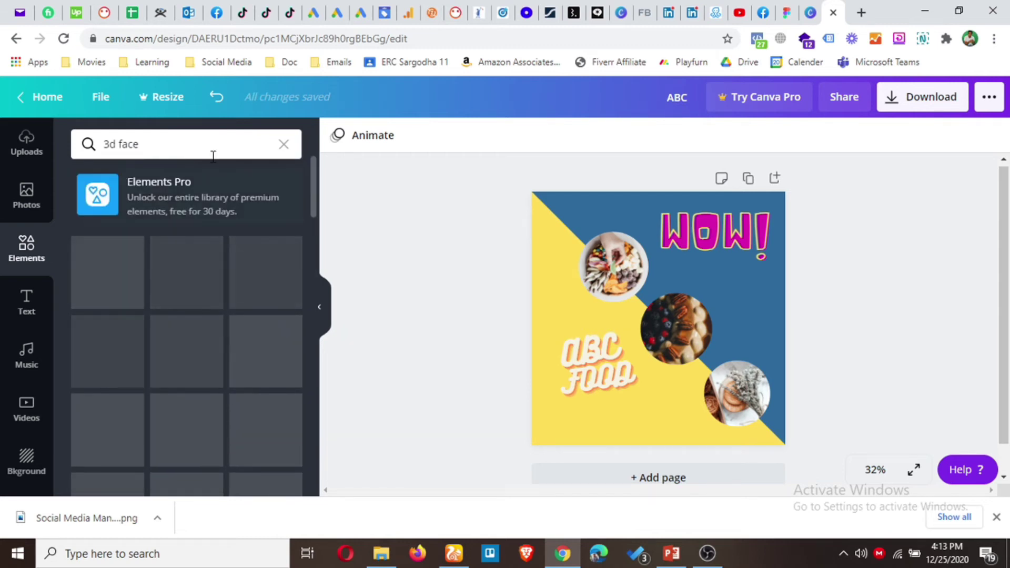
Change the elements search to "3d character".
left_click(213, 156)
key("BackSpace")
key("BackSpace")
type("chara")
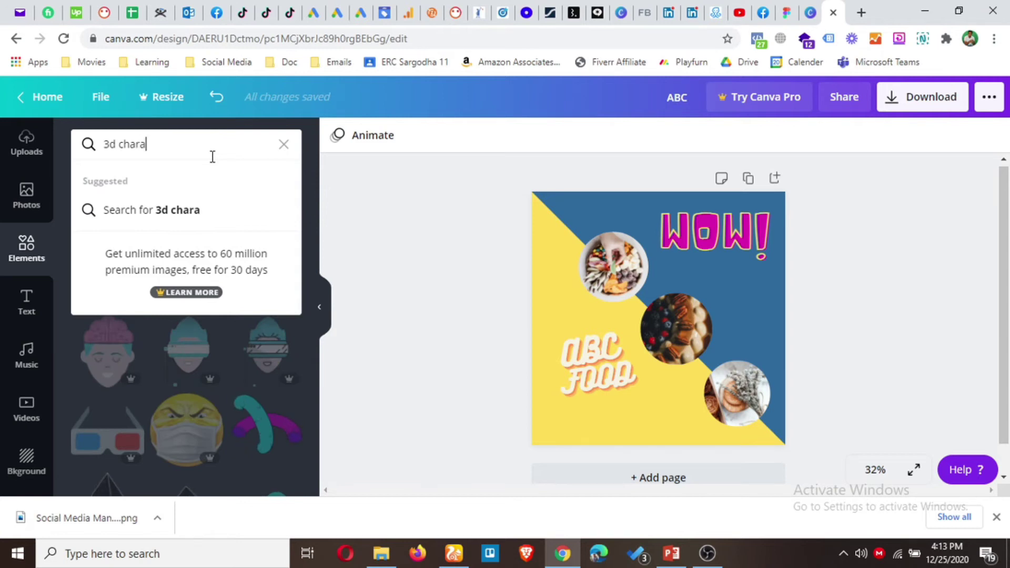
key("Return")
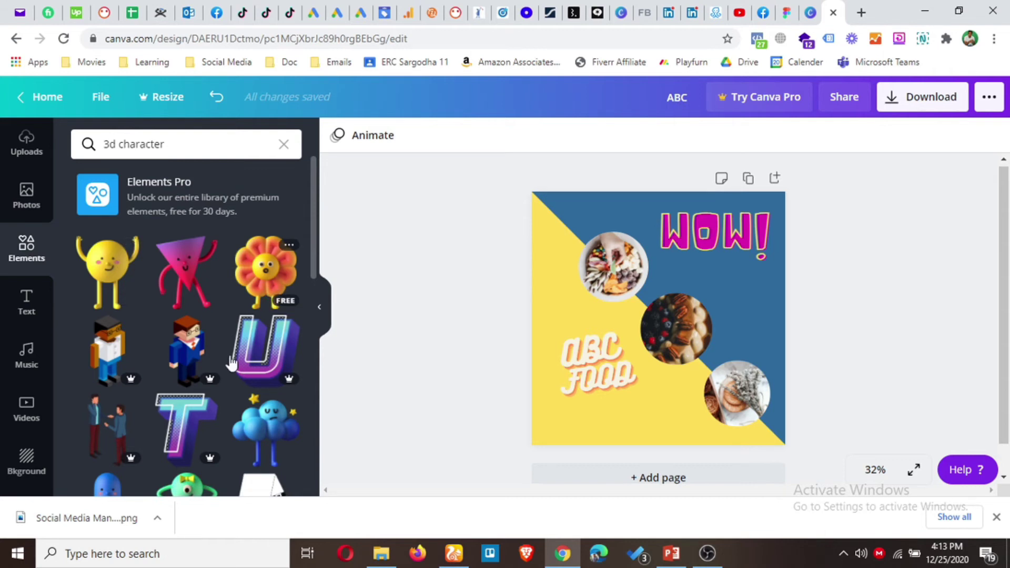
Look through the 3D character graphics, comparing the free and Pro ones.
scroll(231, 363, "down", 5)
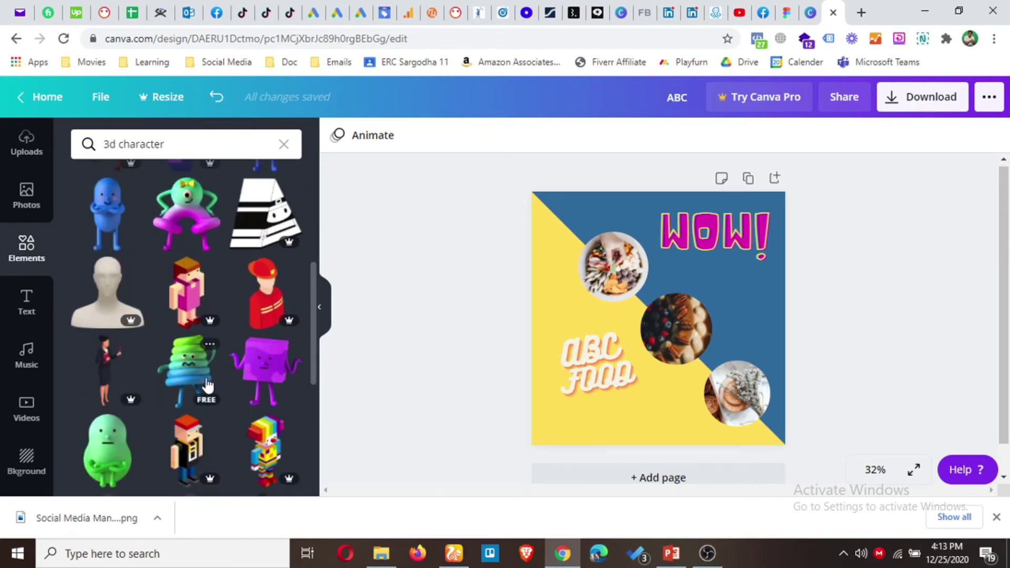
scroll(208, 385, "down", 2)
scroll(199, 364, "down", 3)
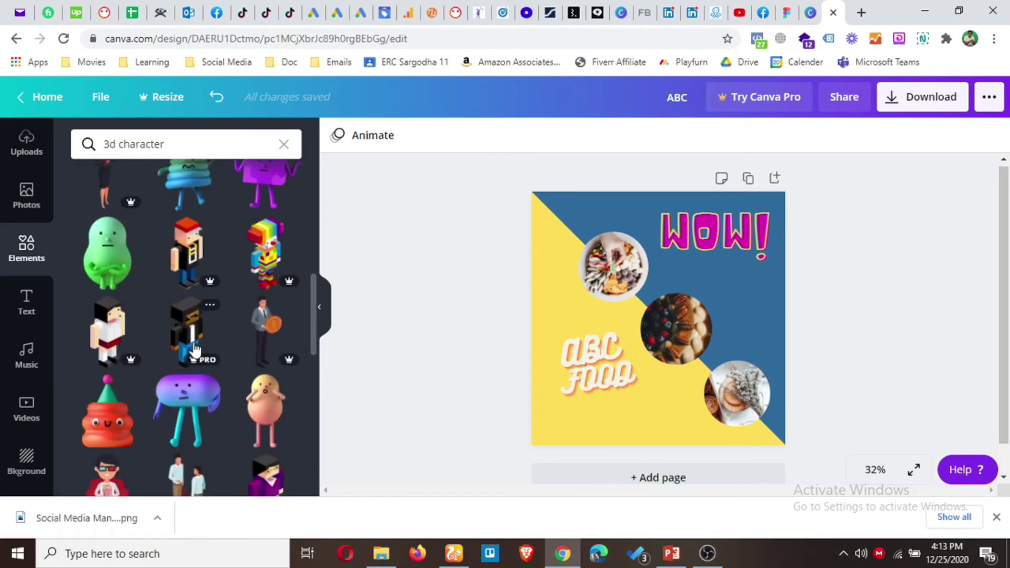
scroll(209, 352, "down", 4)
scroll(203, 356, "down", 2)
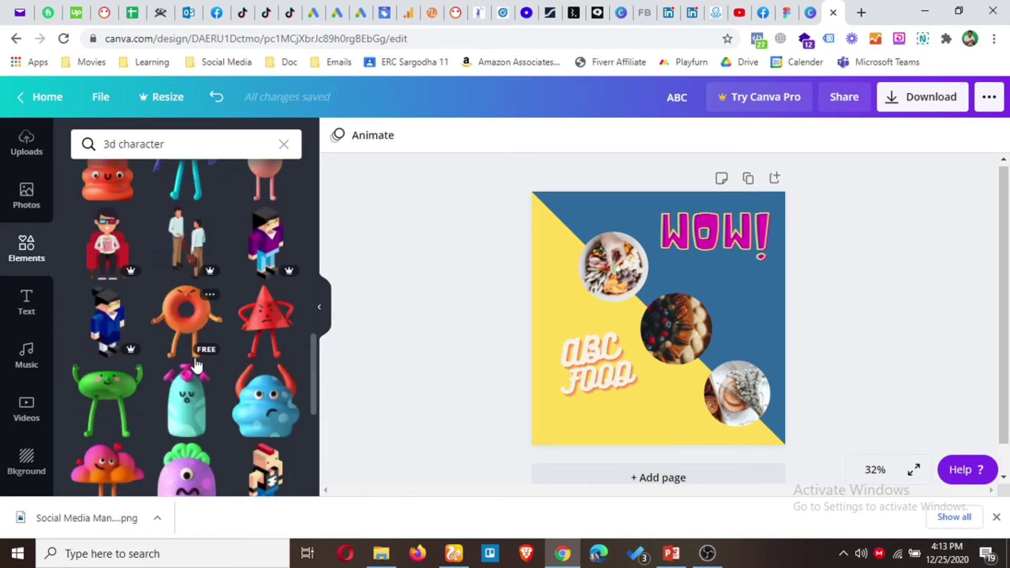
scroll(244, 338, "down", 5)
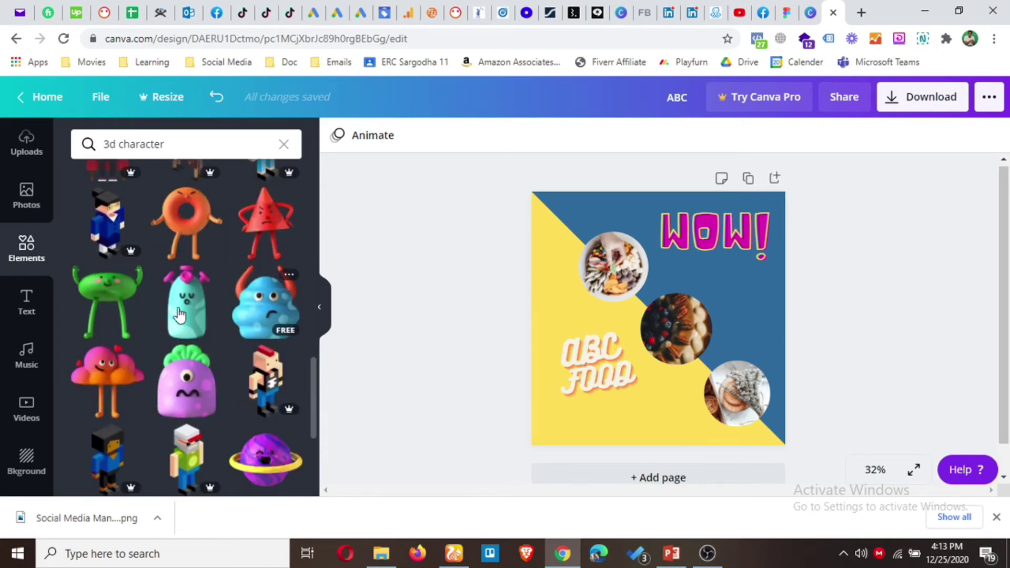
scroll(162, 363, "down", 5)
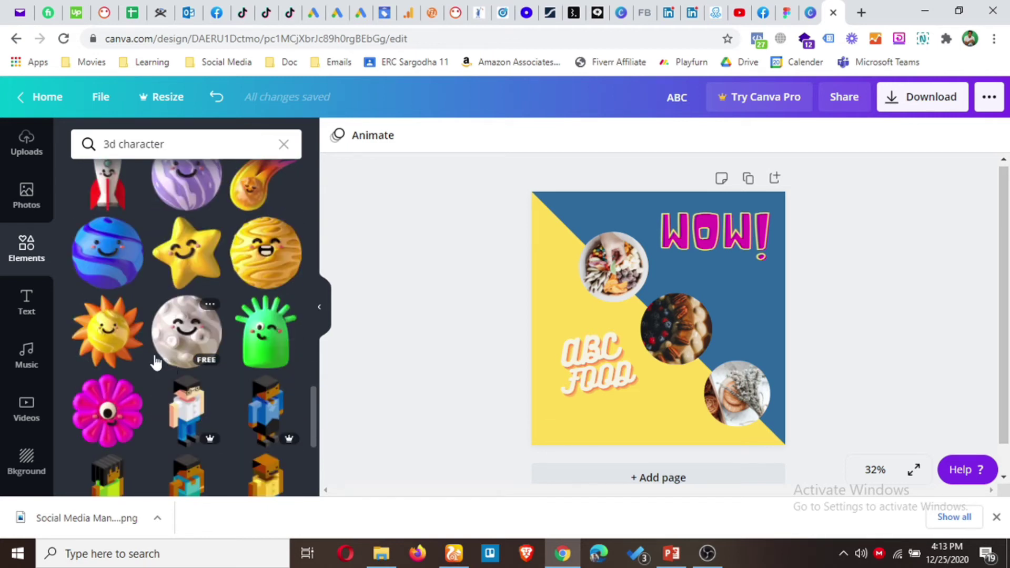
scroll(238, 391, "down", 10)
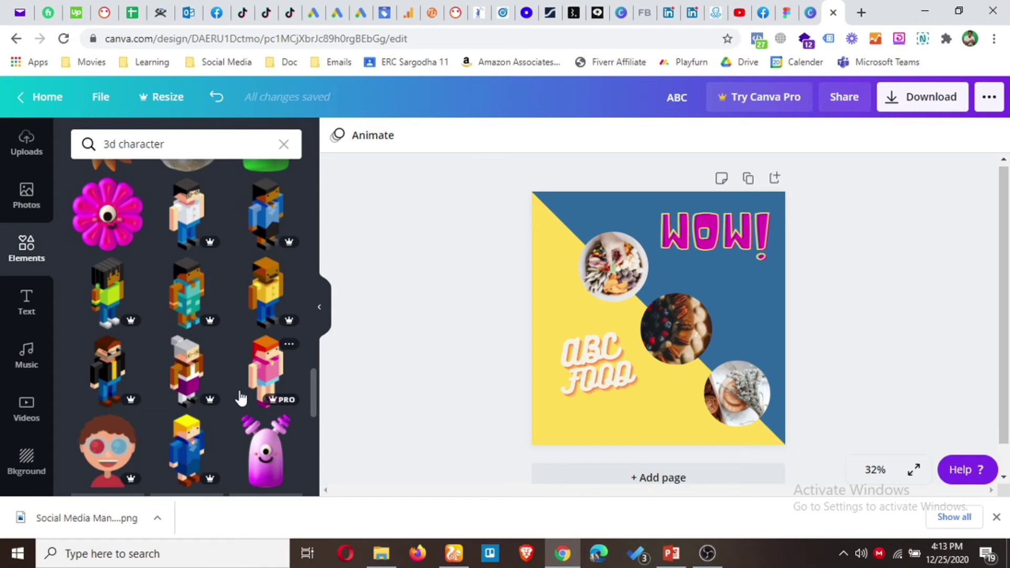
scroll(238, 395, "down", 3)
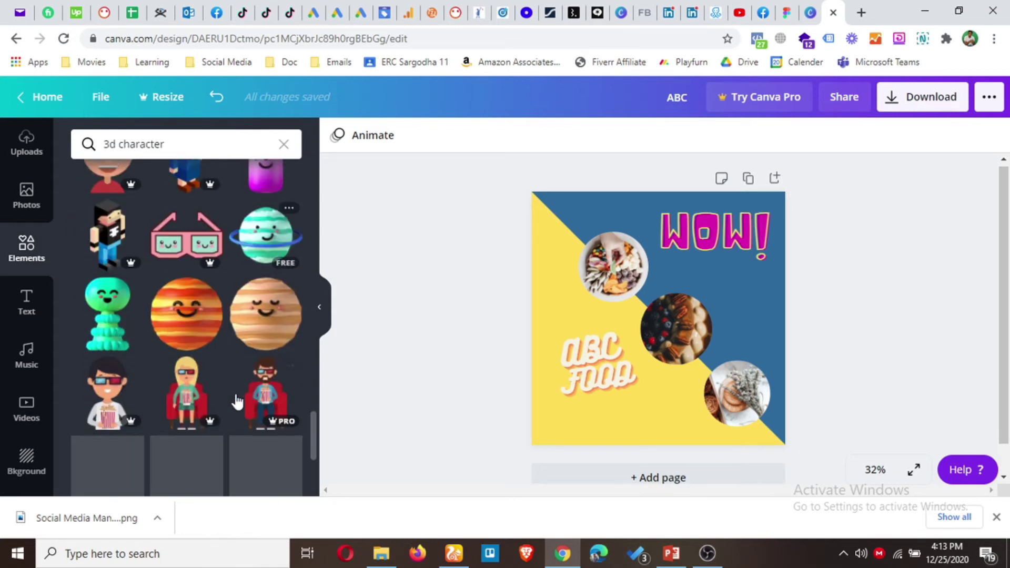
scroll(236, 399, "down", 5)
scroll(235, 394, "up", 8)
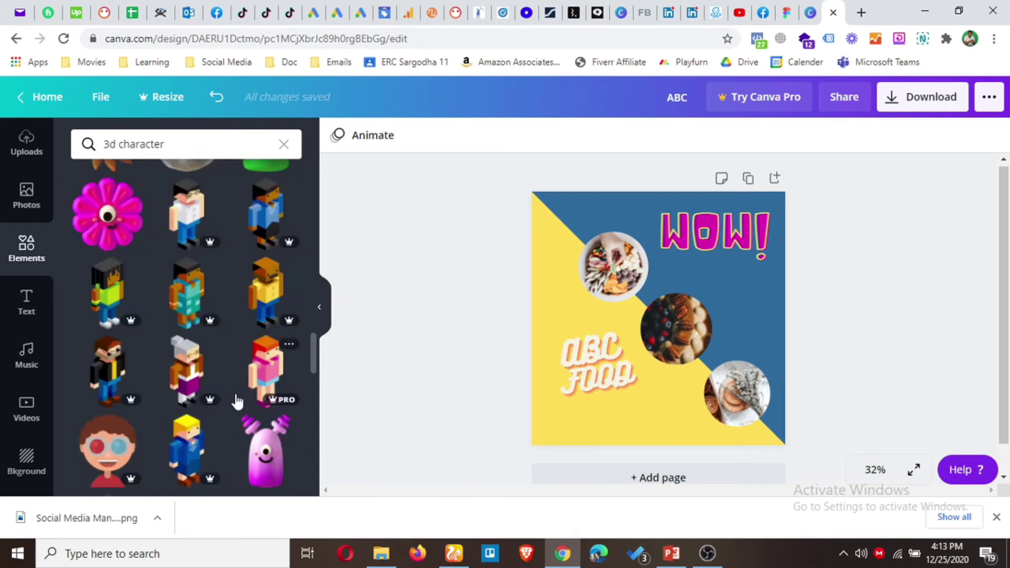
scroll(236, 400, "up", 3)
scroll(218, 337, "up", 2)
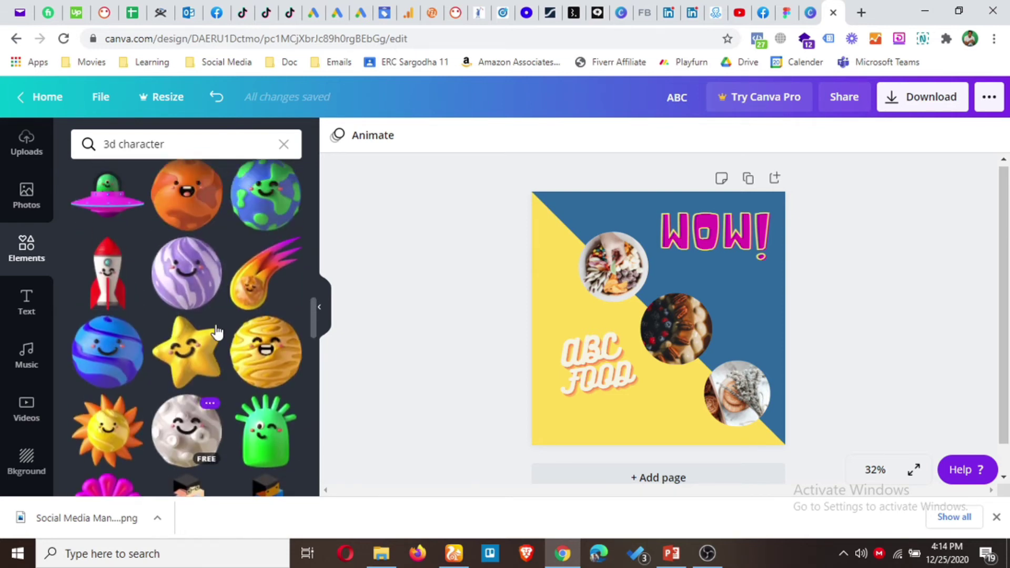
scroll(217, 332, "up", 2)
scroll(196, 334, "up", 2)
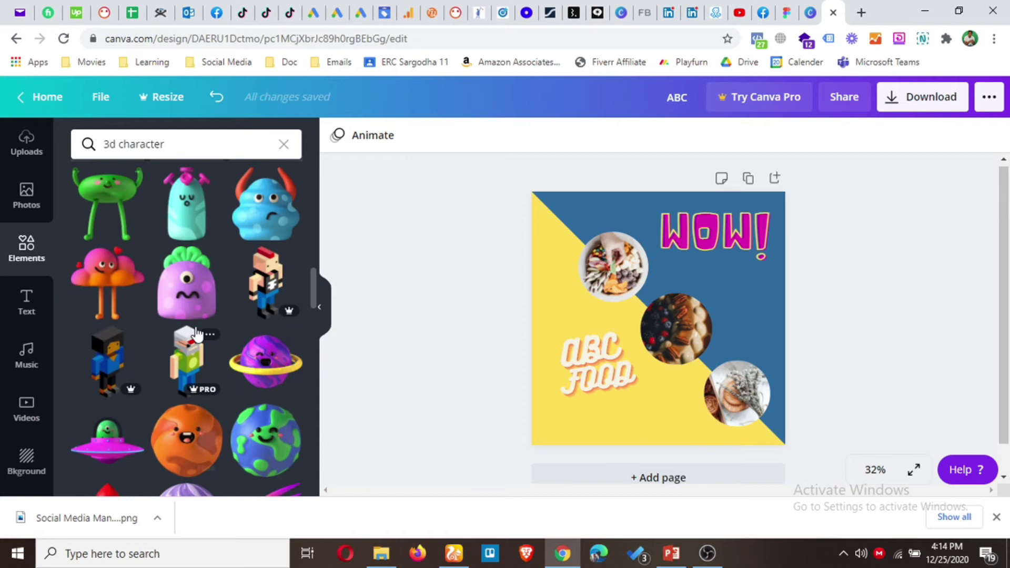
scroll(242, 303, "up", 3)
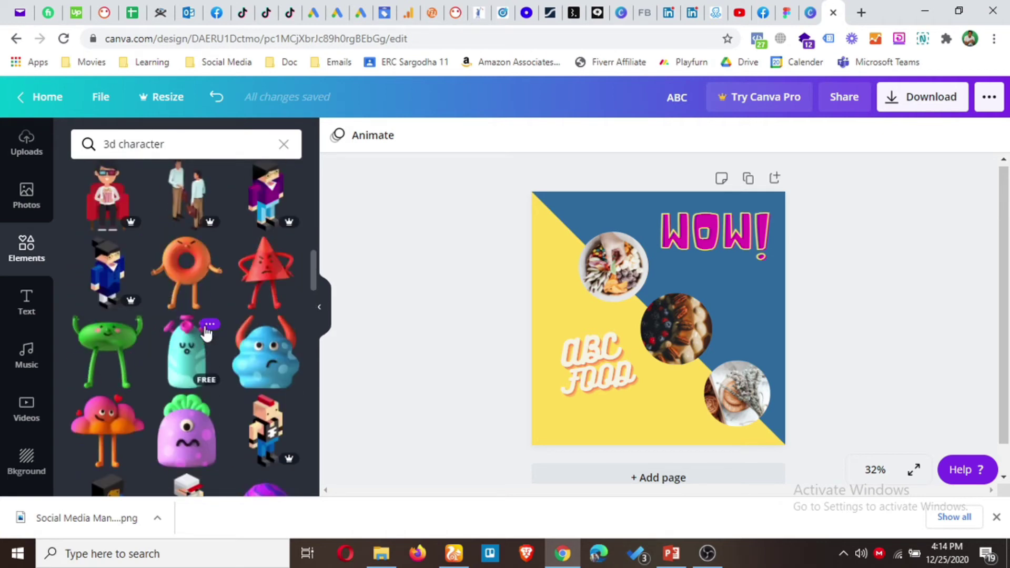
Add the orange donut character, shrink it to just under a third of its size and place it in the page's lower-left corner.
left_click(192, 261)
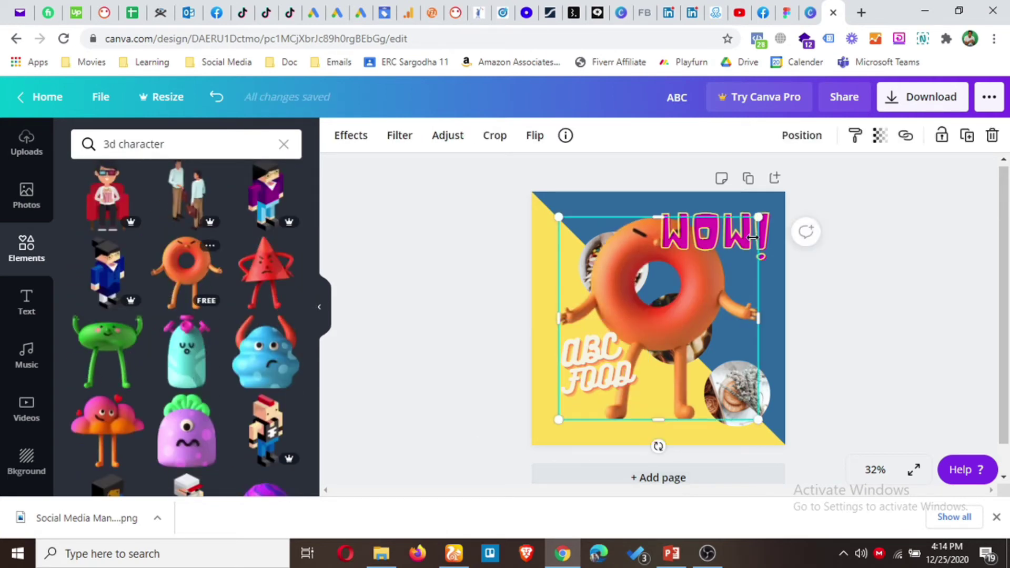
left_click_drag(764, 218, 653, 324)
left_click_drag(601, 417, 582, 424)
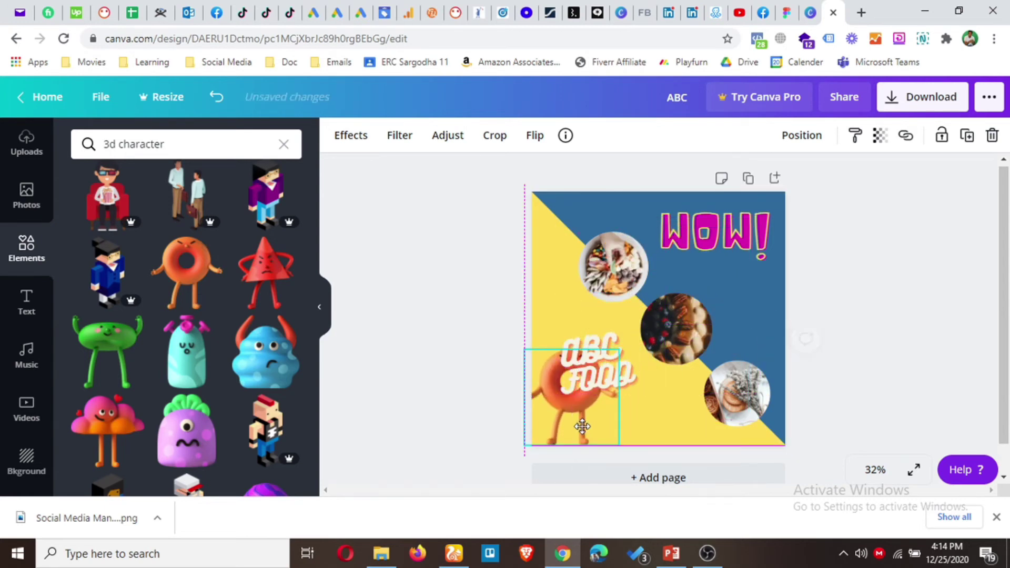
left_click_drag(614, 349, 564, 390)
left_click_drag(551, 426, 563, 425)
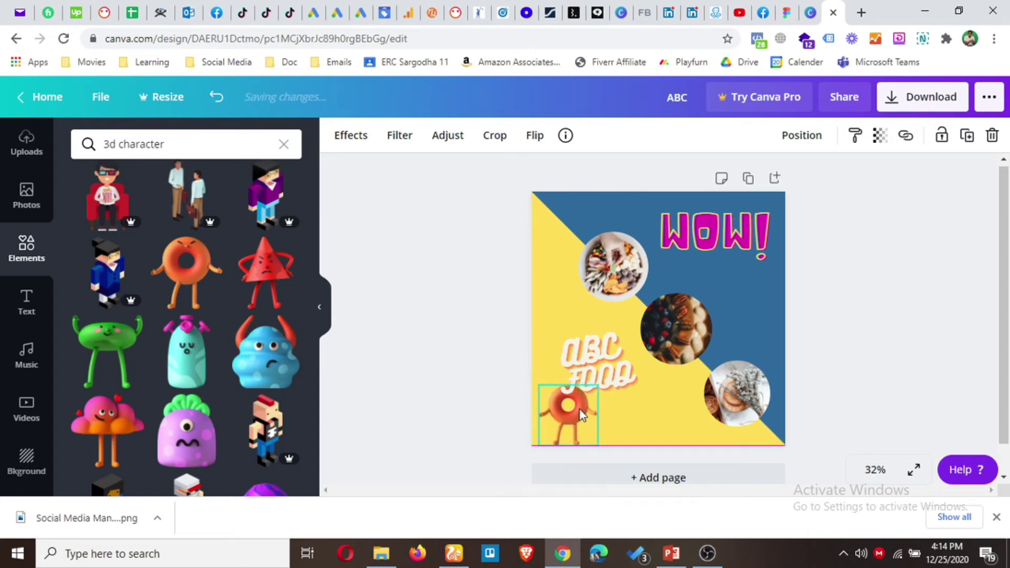
Move the "ABC FOOD" text up and left so it sits above the donut character.
left_click(603, 350)
left_click_drag(590, 327, 569, 309)
left_click(460, 349)
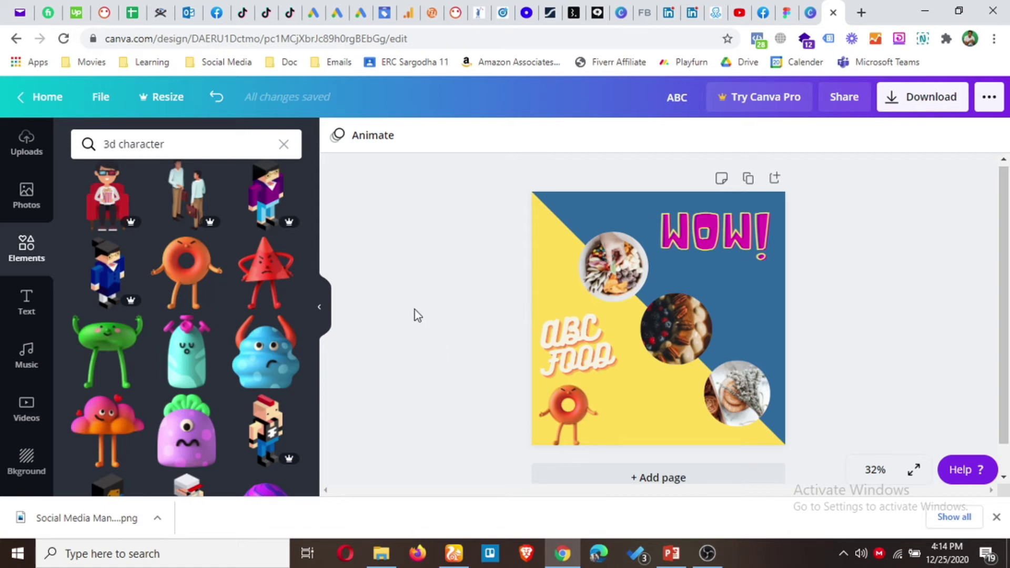
Review the file types available for downloading the design, leaving PNG selected.
left_click(920, 109)
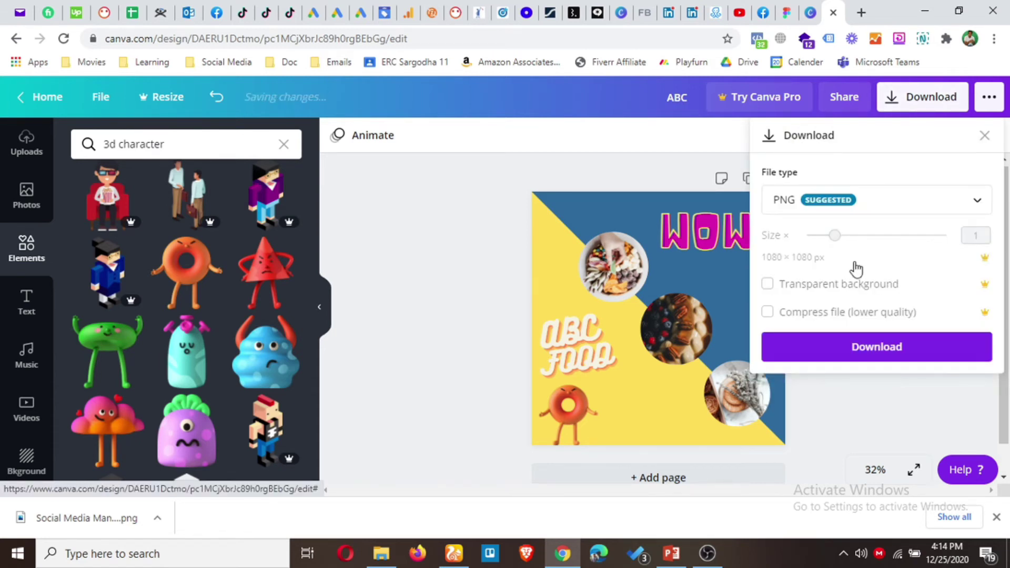
left_click(879, 214)
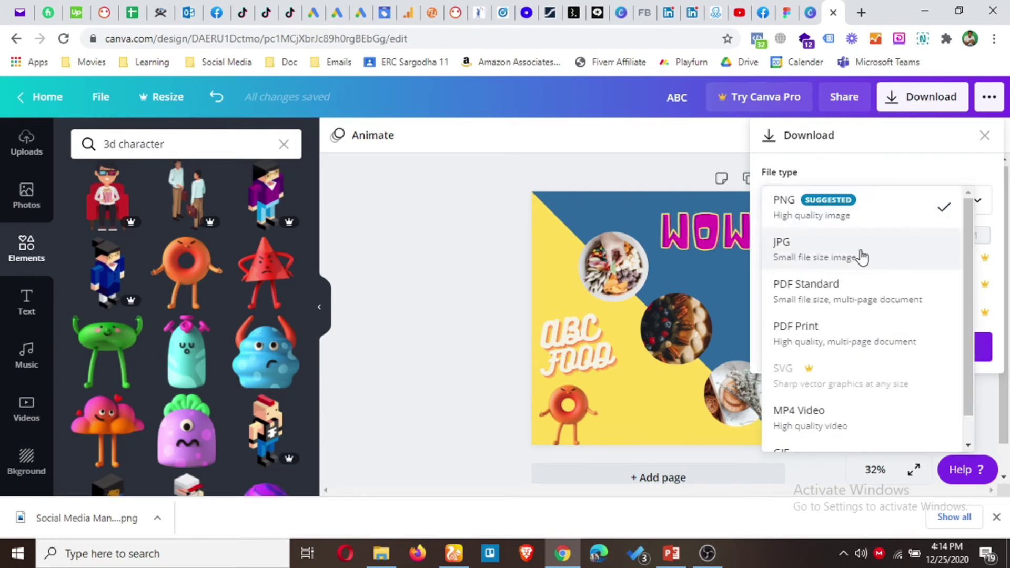
scroll(852, 358, "down", 1)
scroll(844, 340, "up", 1)
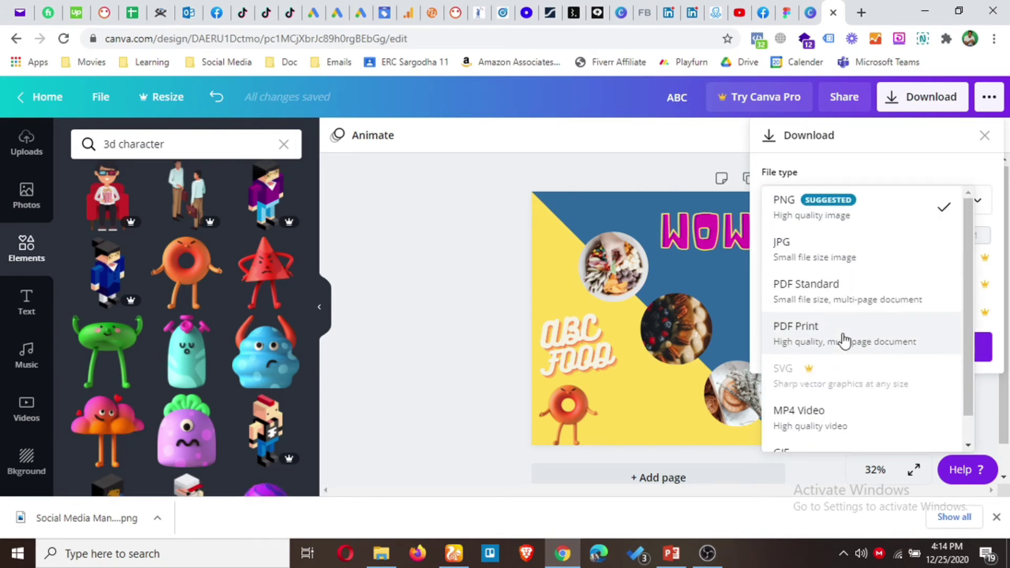
left_click(876, 138)
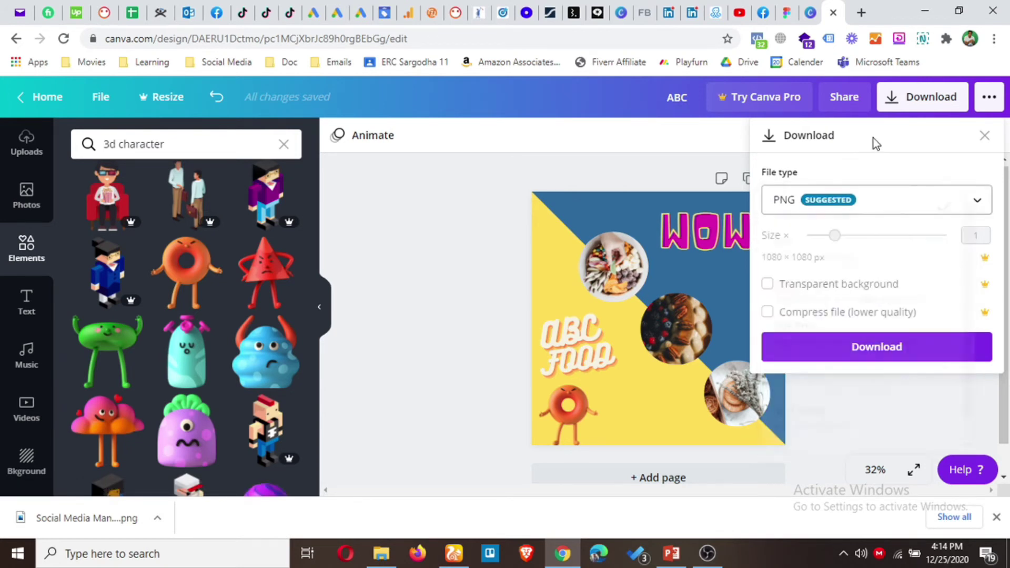
left_click(415, 348)
Preview the Block, Fade, Rise, Pan and Tumble page animations and set the animation back to None.
left_click(363, 137)
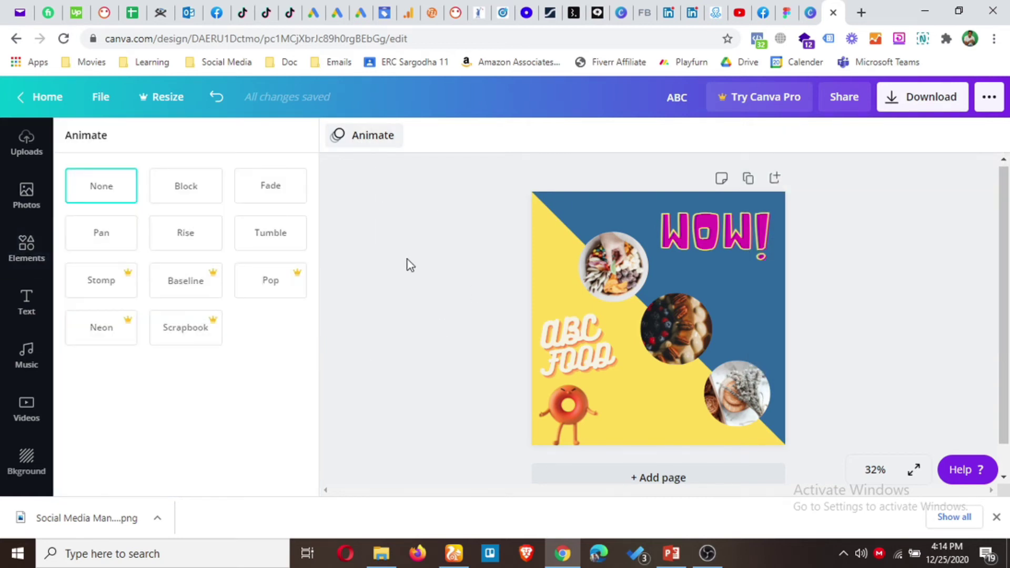
left_click(188, 188)
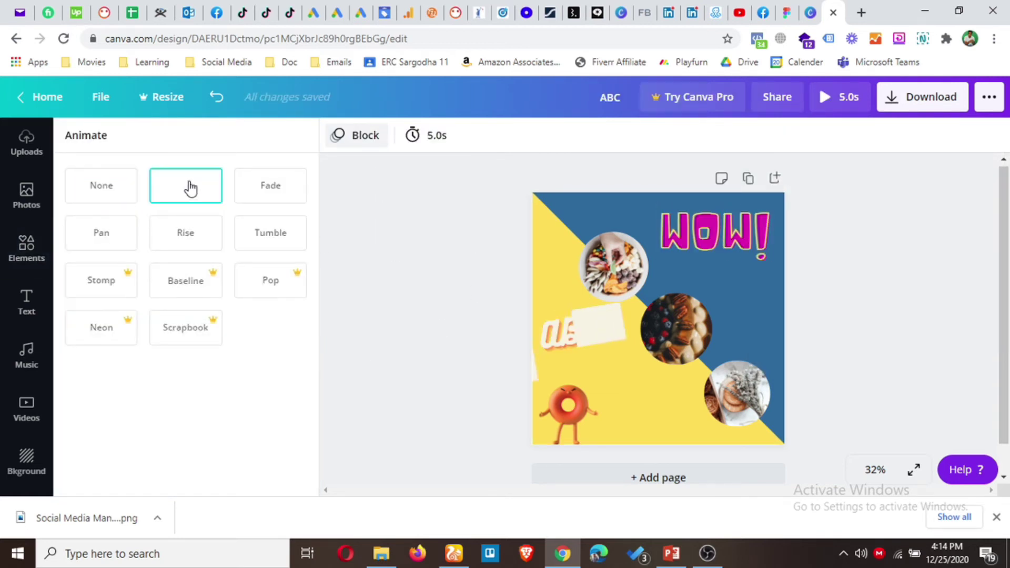
left_click(272, 199)
left_click(196, 234)
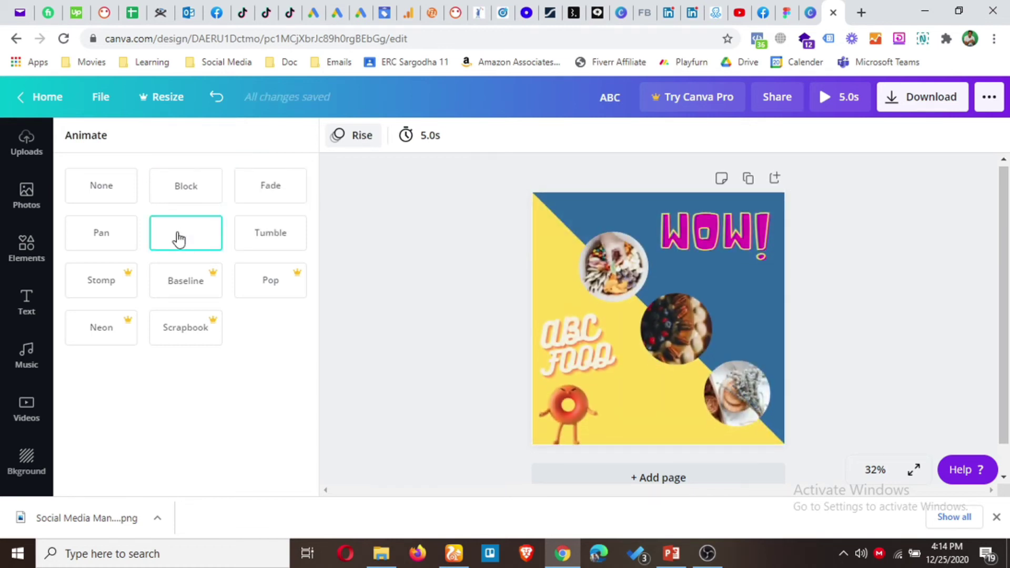
left_click(101, 236)
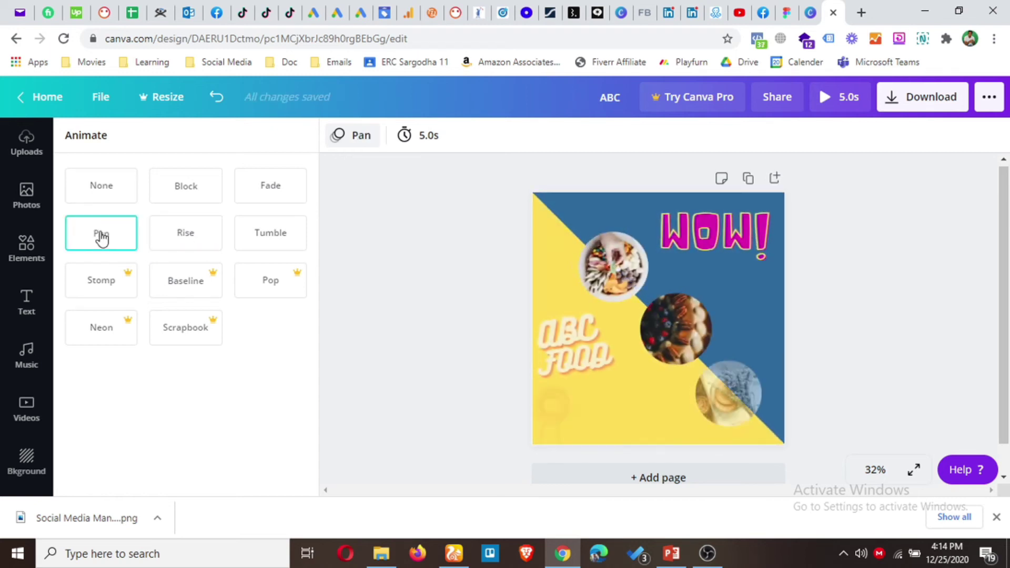
left_click(263, 239)
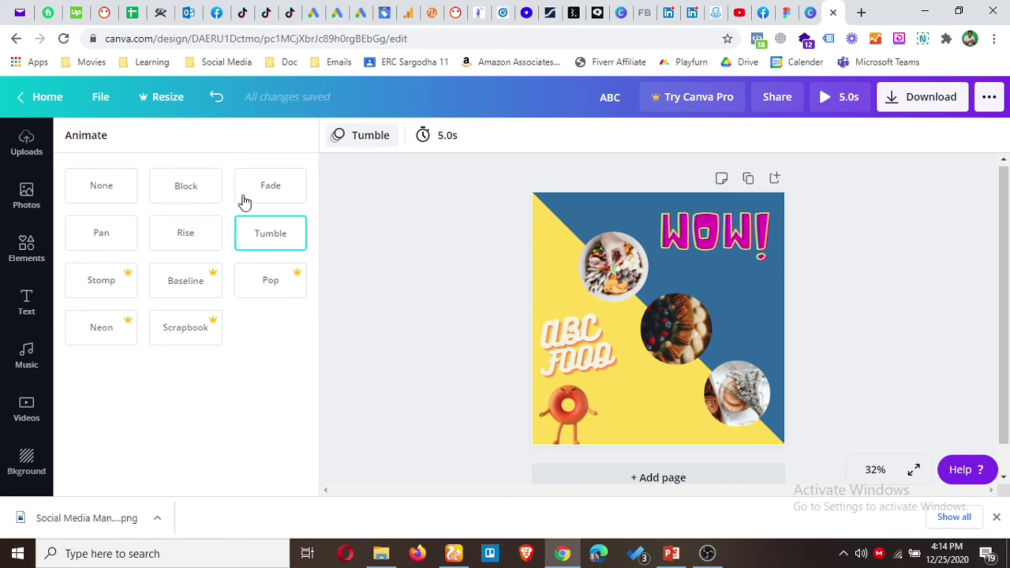
left_click(88, 186)
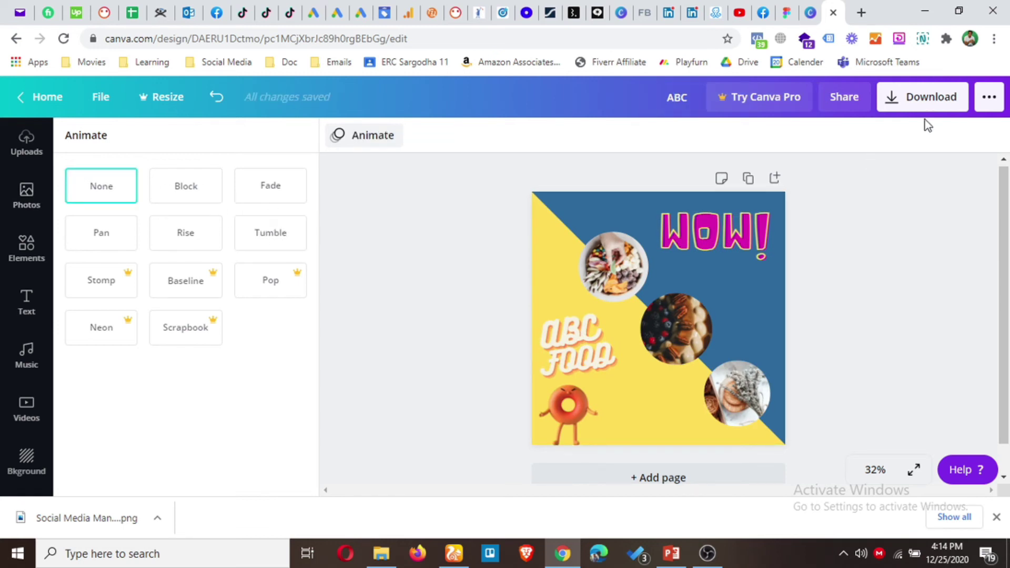
Download the design as a PNG and check the downloaded ABC.png in the Photos viewer.
left_click(935, 105)
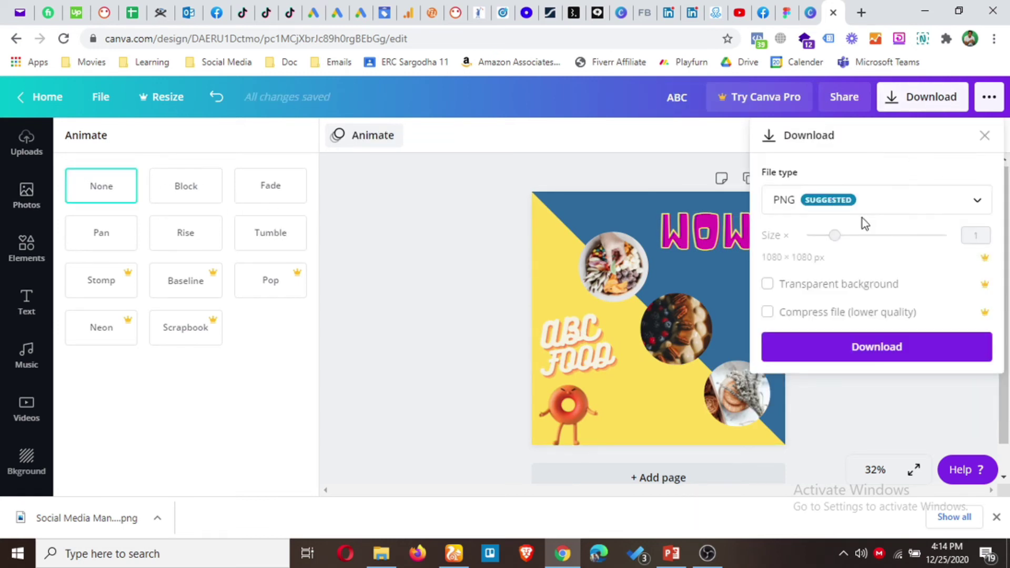
left_click(889, 351)
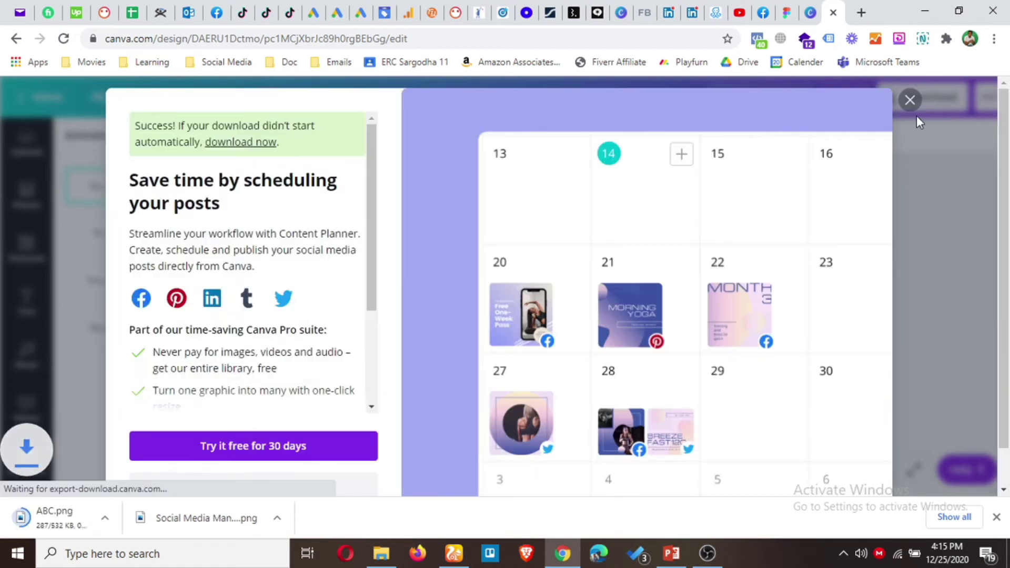
left_click(910, 100)
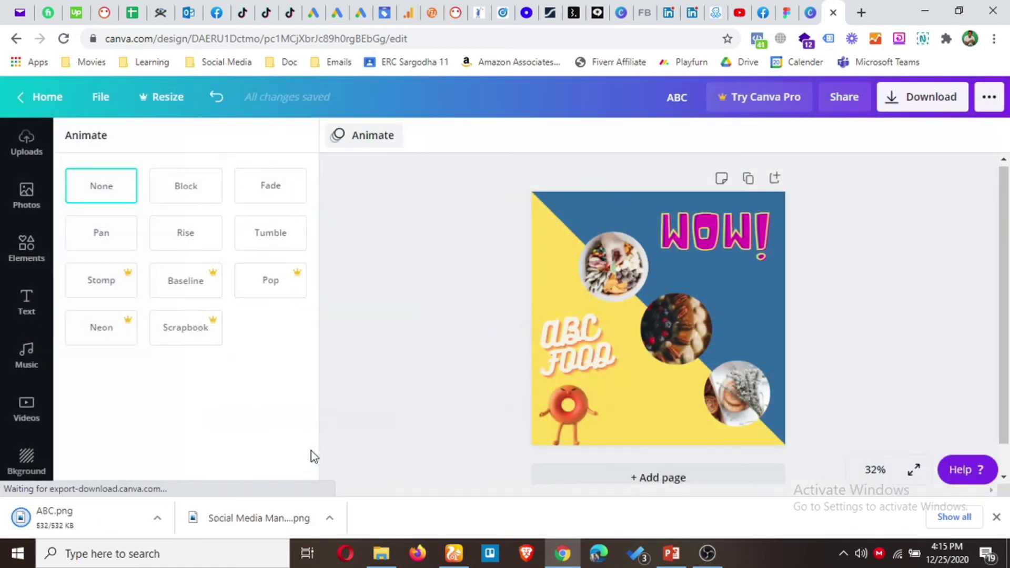
left_click(75, 520)
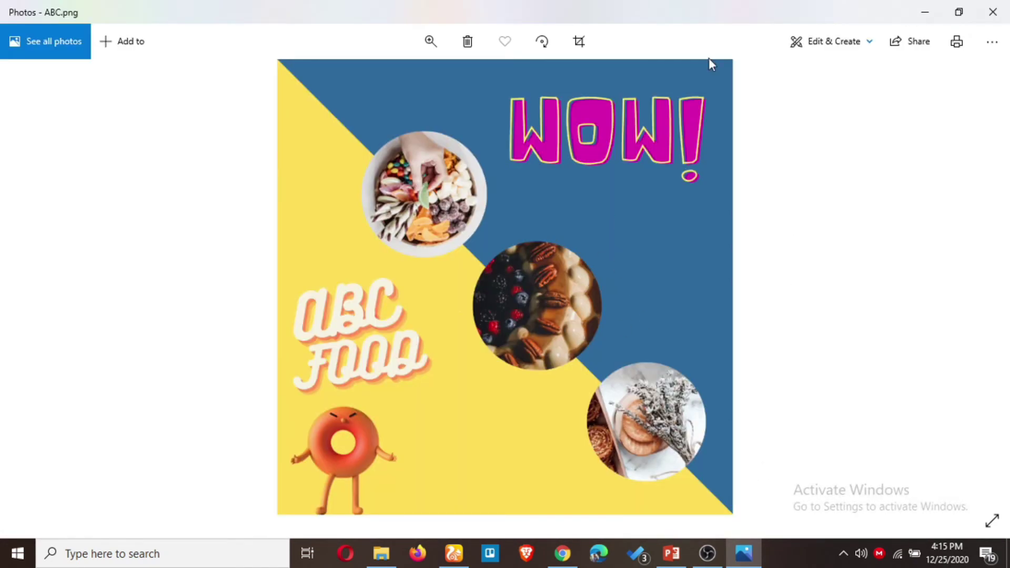
left_click(993, 14)
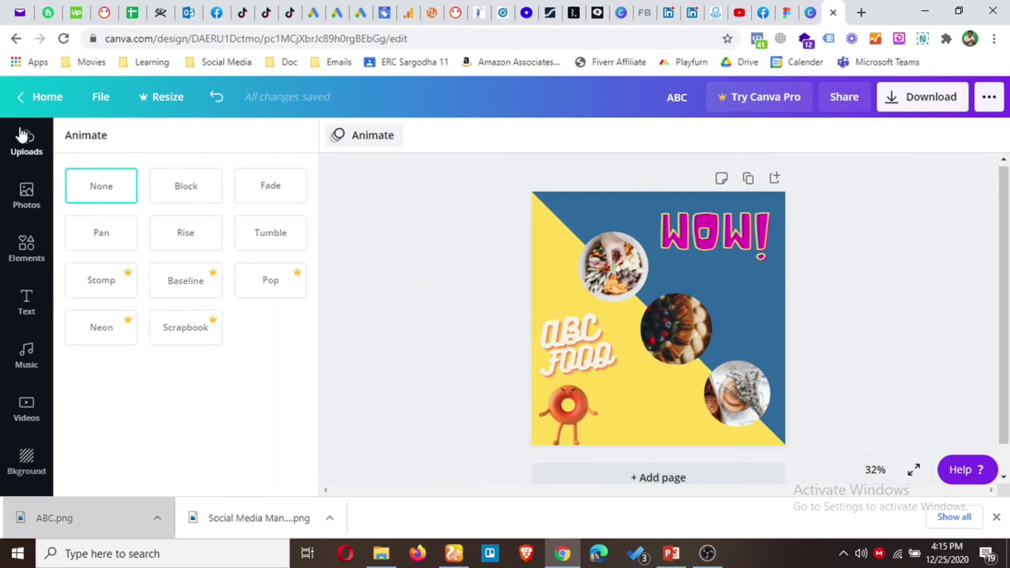
Return to the Canva home page and open the recent "Black and White Surfer Quote" design.
left_click(19, 98)
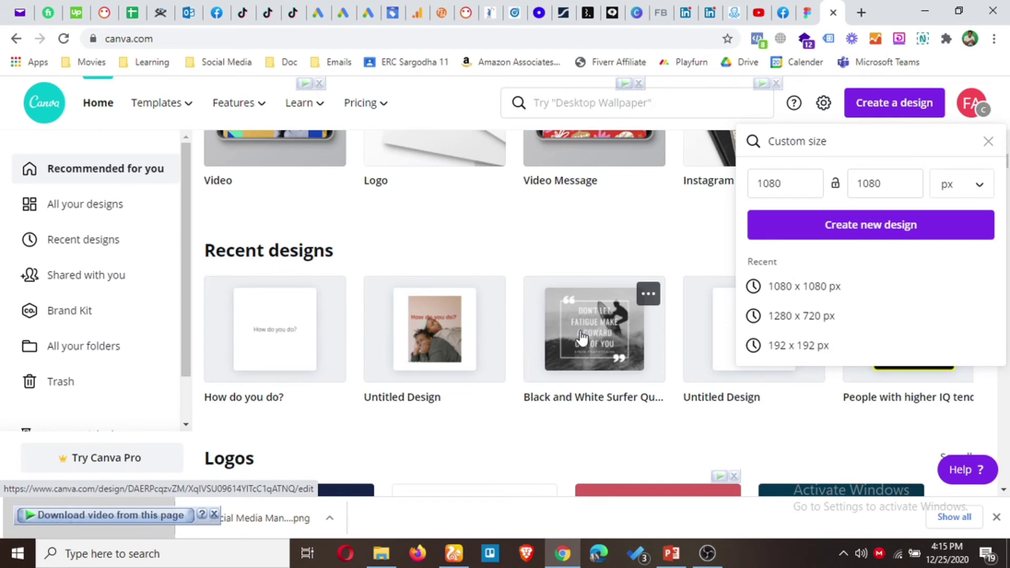
left_click(673, 255)
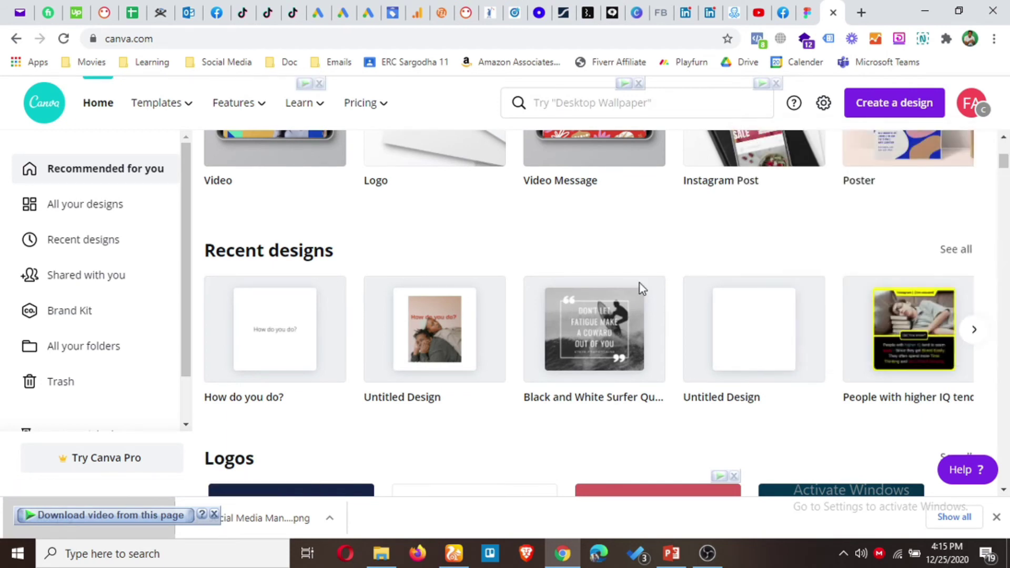
left_click(566, 351)
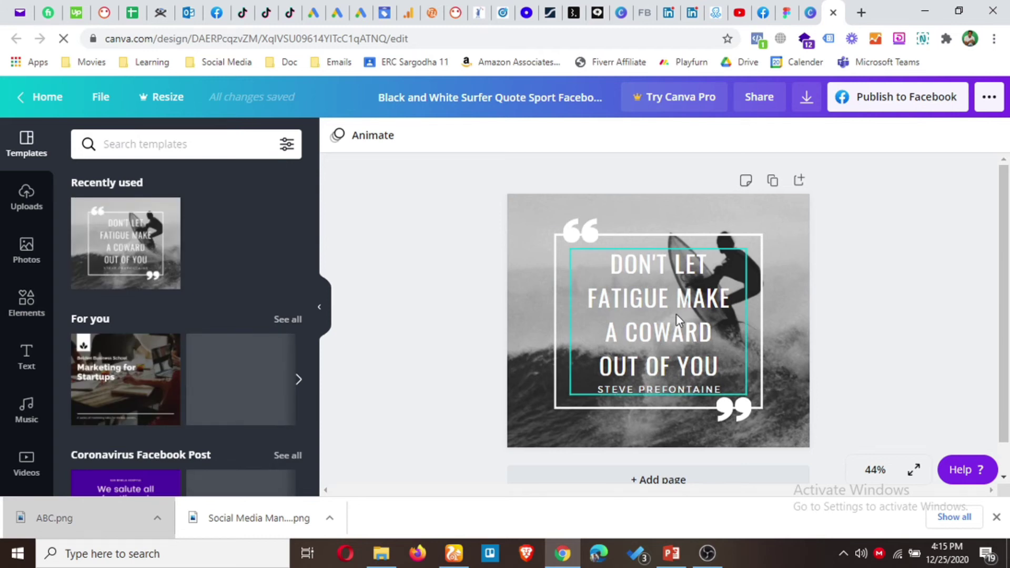
Browse the Facebook post template categories while the quote design's background image is selected.
left_click(529, 311)
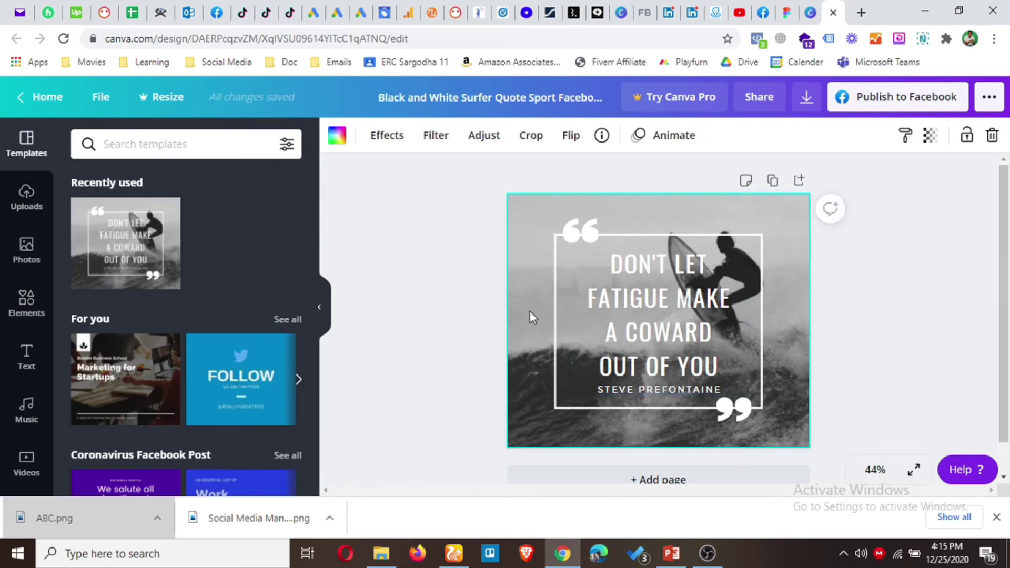
scroll(243, 294, "down", 10)
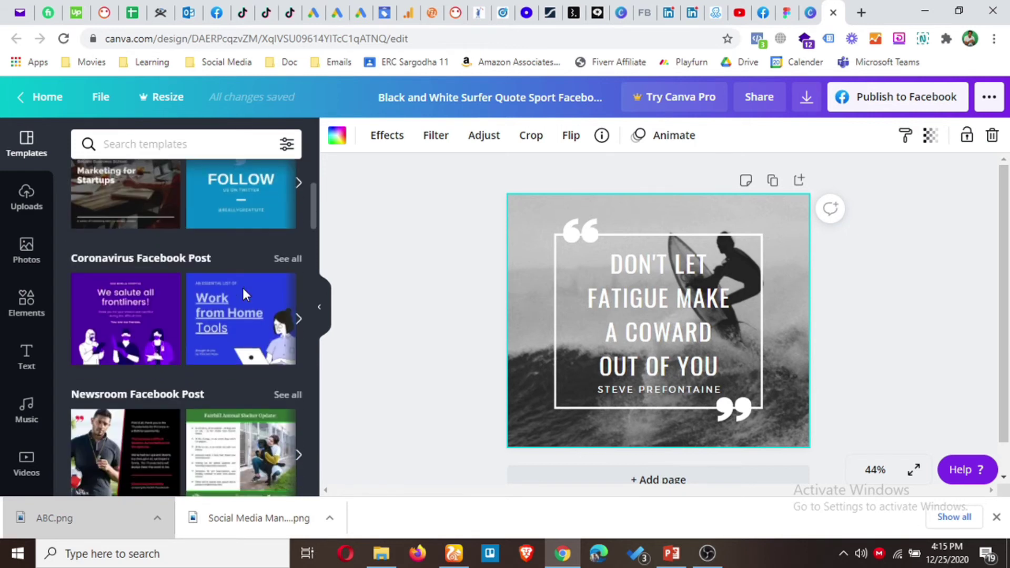
scroll(148, 331, "up", 5)
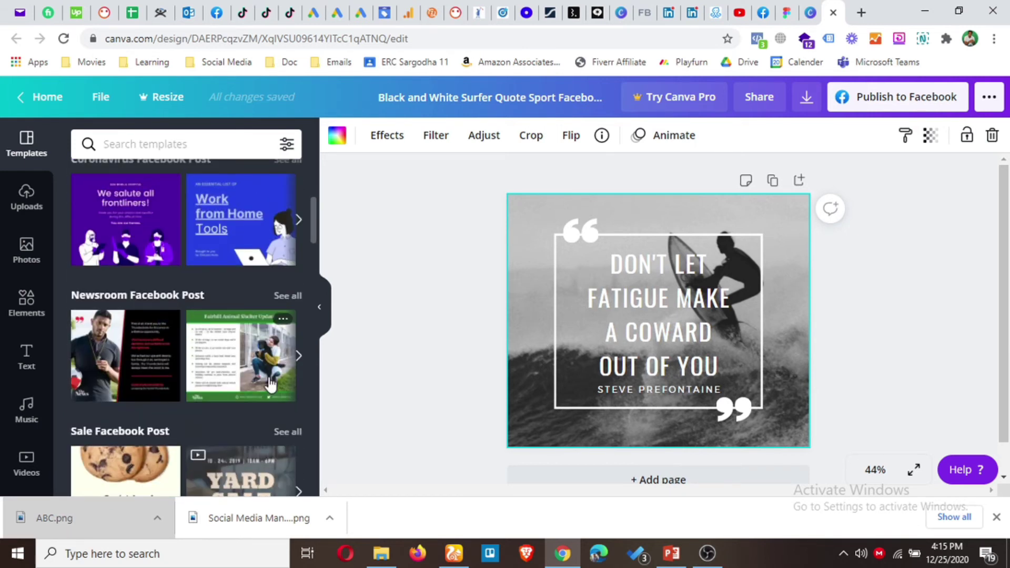
scroll(247, 396, "down", 6)
scroll(248, 396, "down", 3)
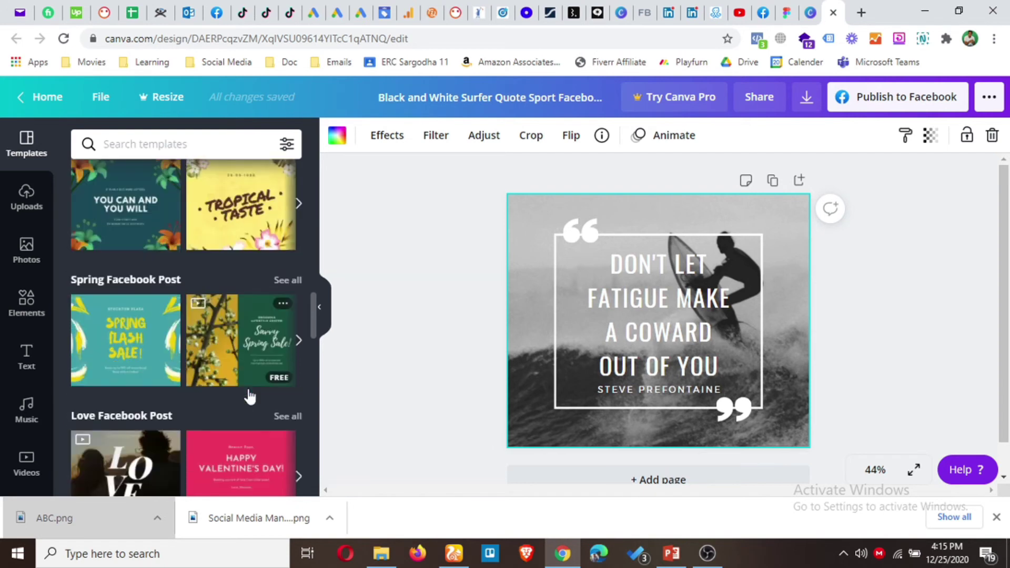
Browse the trending photos and add the picture of the family with a dog to the quote design.
left_click(19, 267)
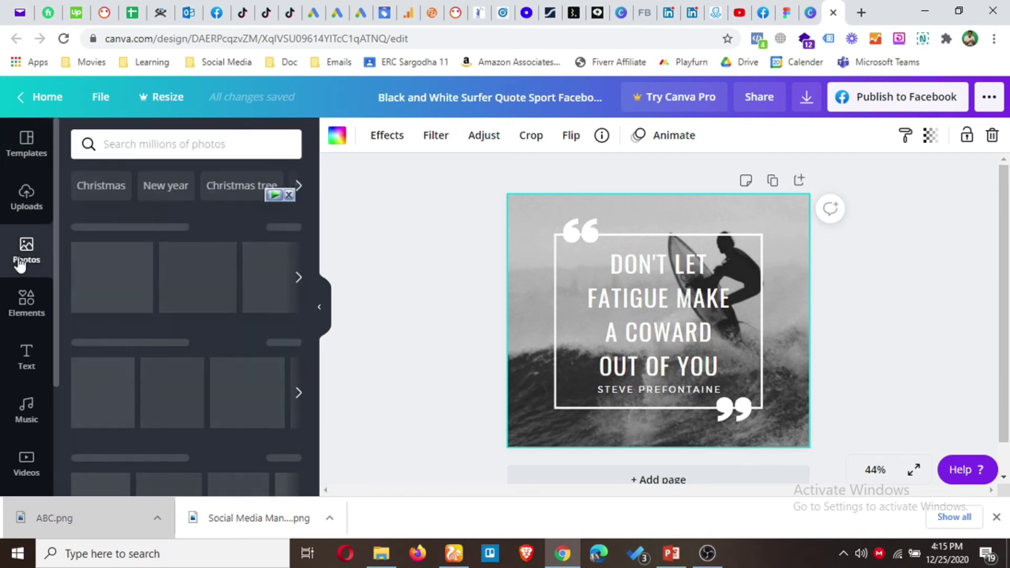
scroll(233, 317, "down", 10)
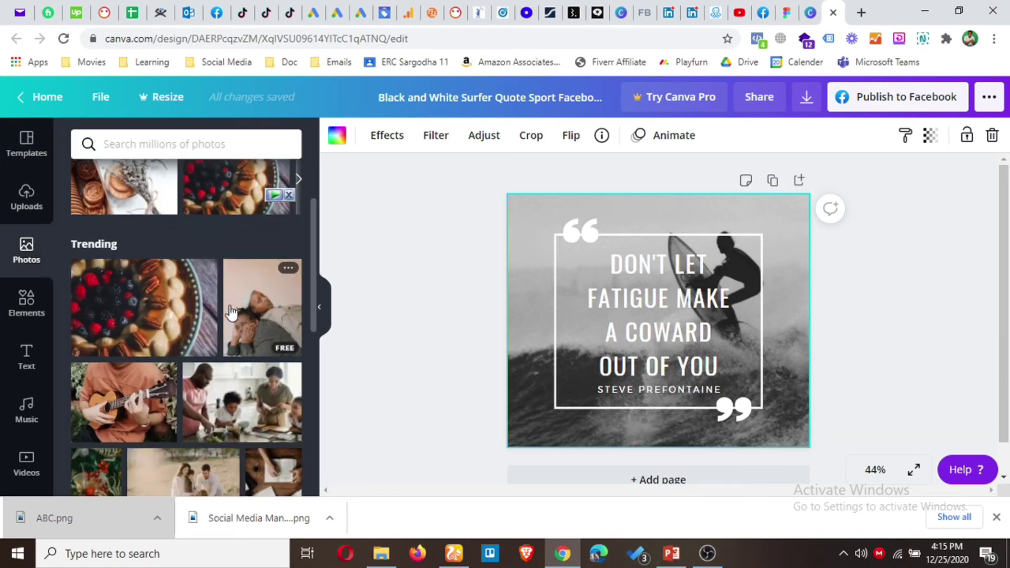
scroll(233, 317, "down", 2)
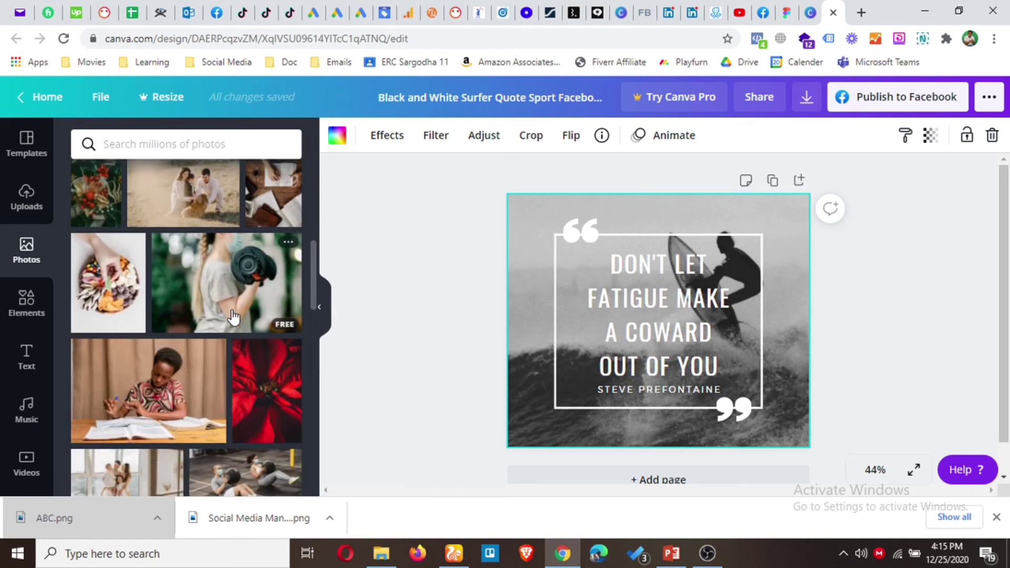
scroll(233, 317, "down", 4)
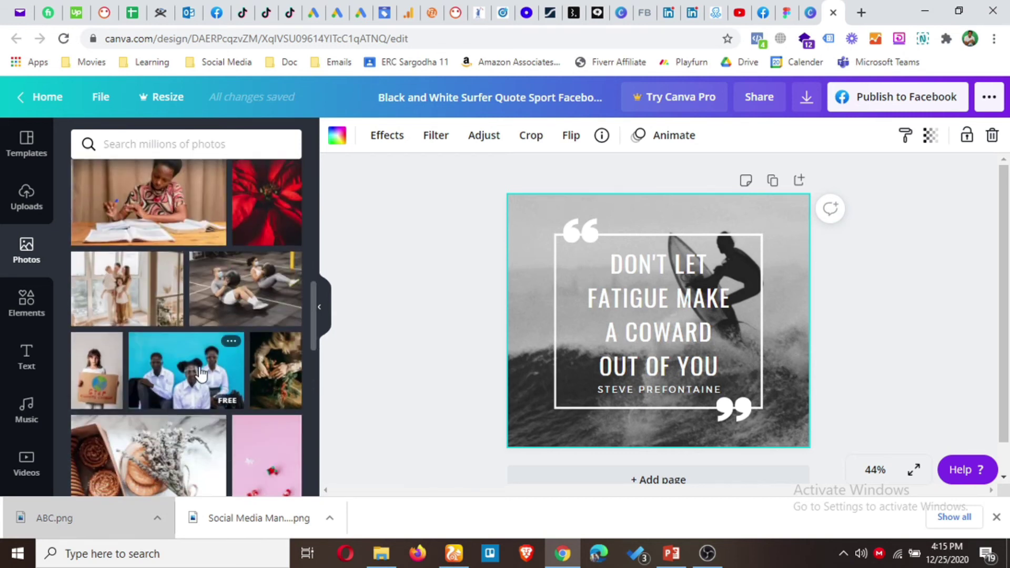
scroll(201, 374, "down", 2)
scroll(201, 373, "up", 6)
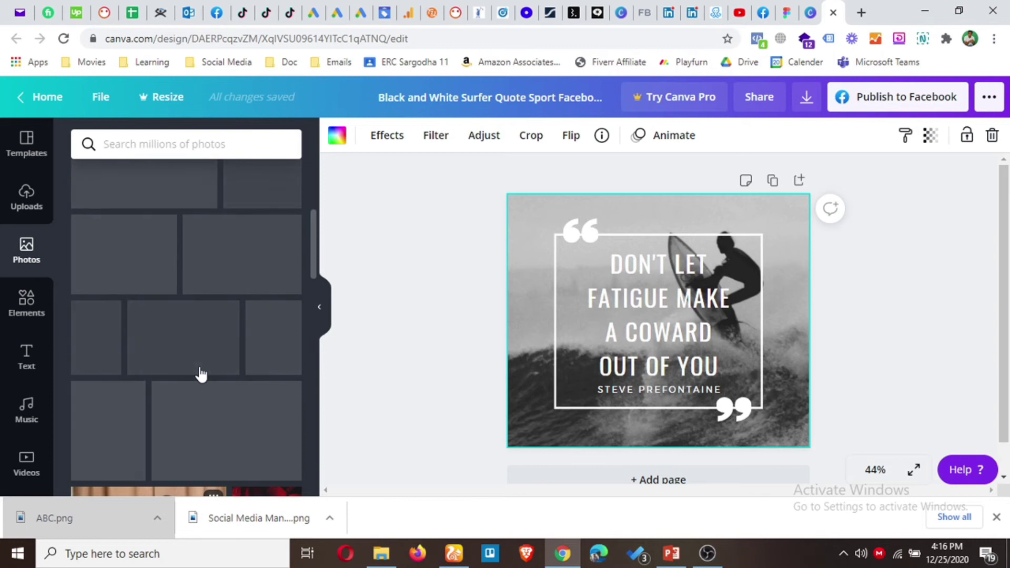
left_click_drag(156, 341, 753, 367)
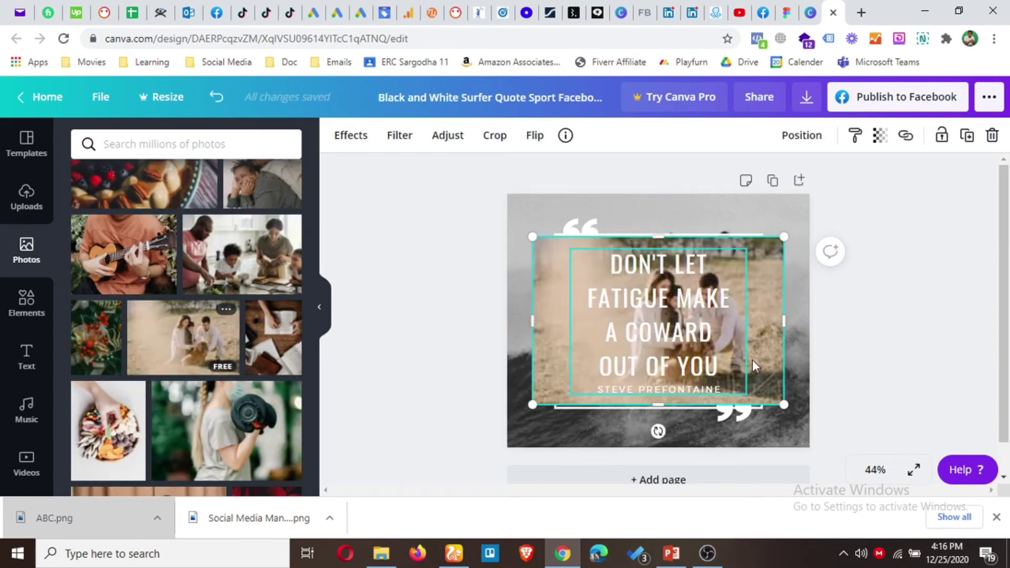
Enlarge the family photo to about 1,265 × 844 px and reposition it to cover the page behind the quote.
left_click_drag(816, 205, 879, 173)
left_click_drag(533, 406, 480, 467)
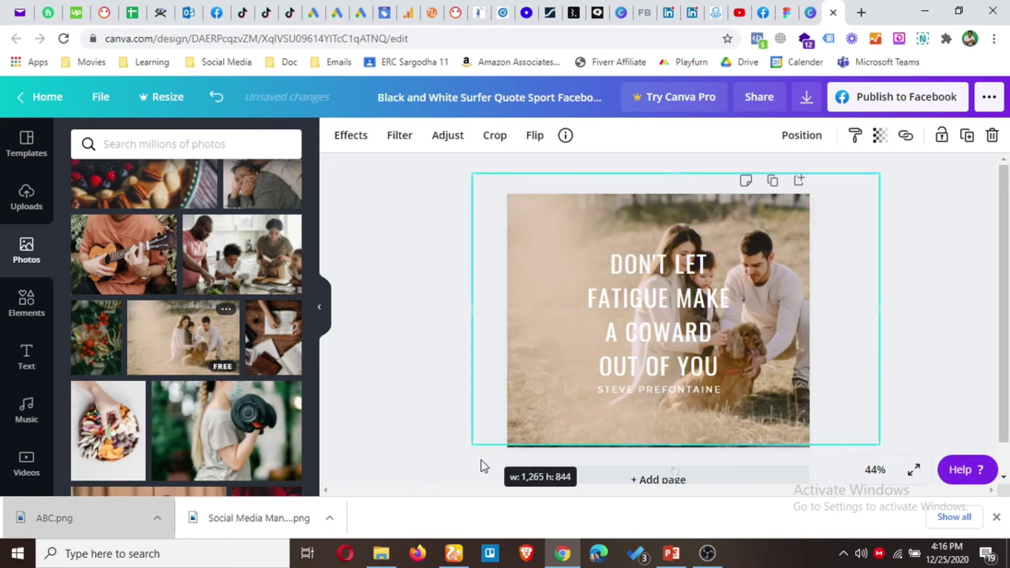
left_click_drag(562, 429, 530, 426)
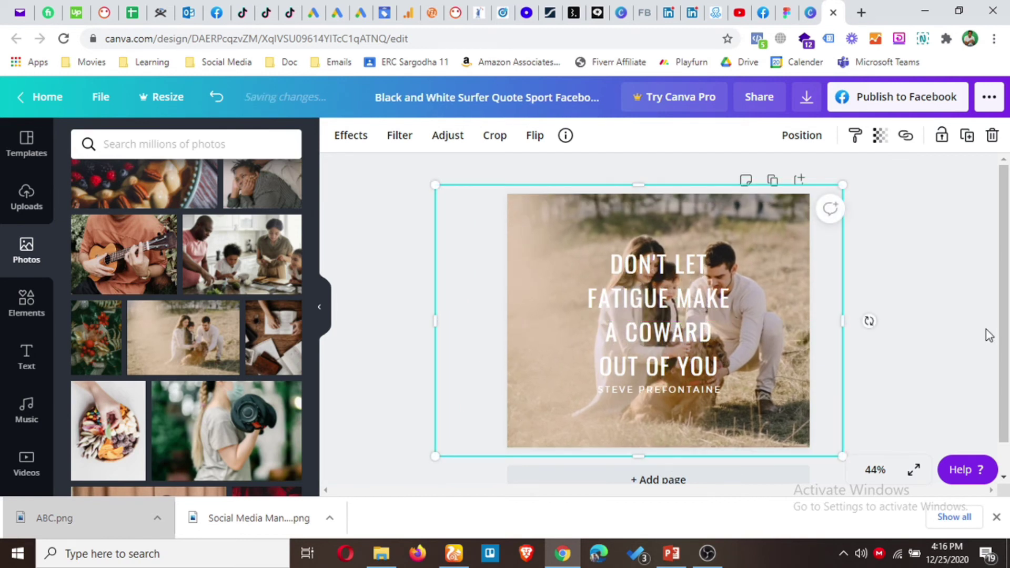
left_click(921, 321)
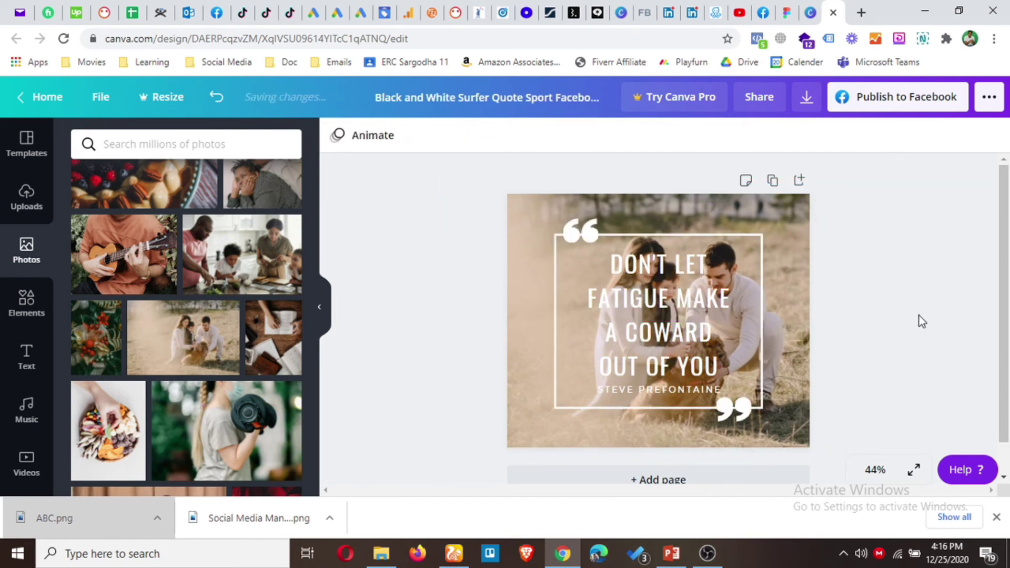
Delete the family photo background and add the woman-with-dumbbell photo, enlarged to cover nearly the whole page.
left_click(785, 260)
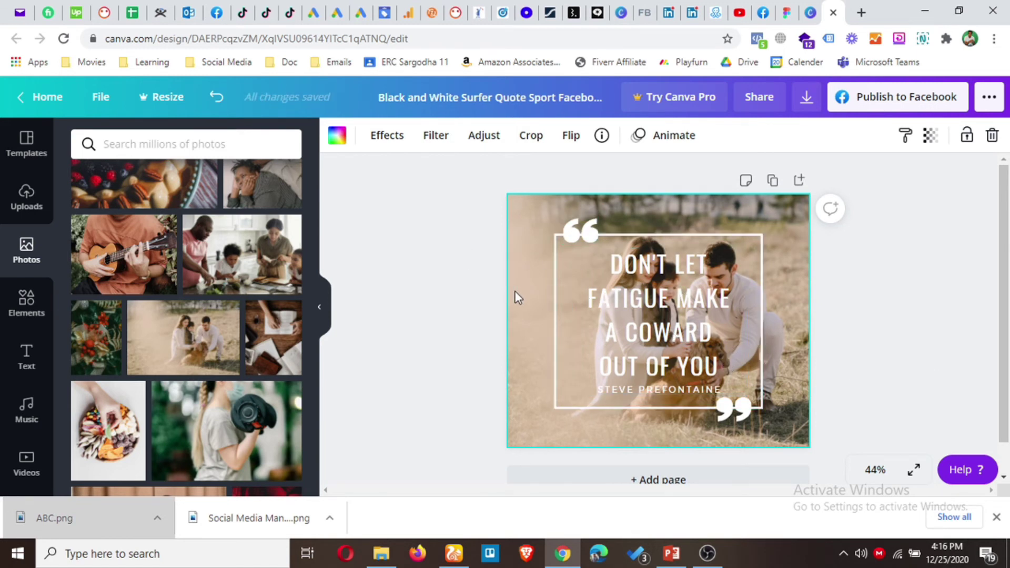
key("Delete")
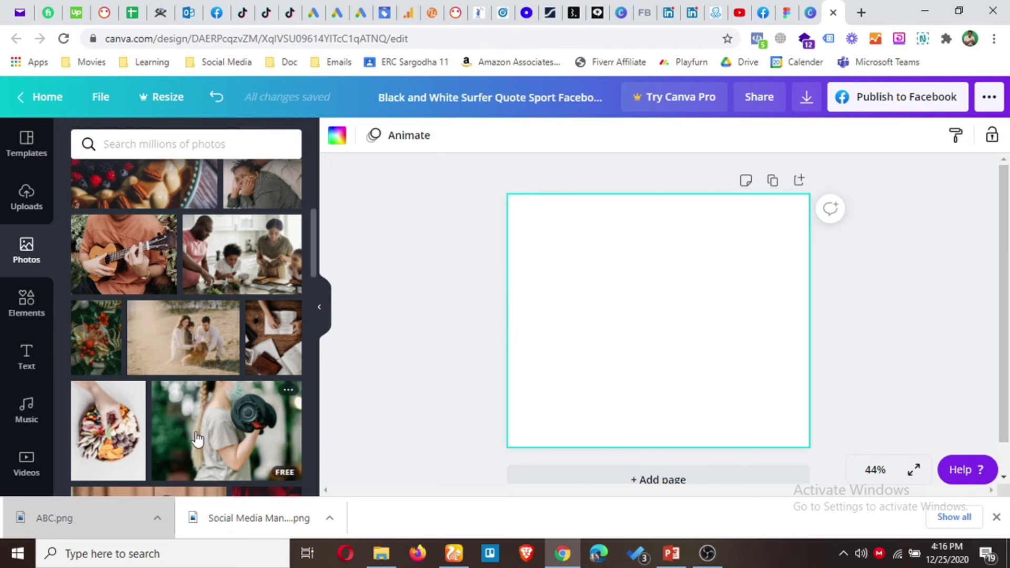
left_click(226, 421)
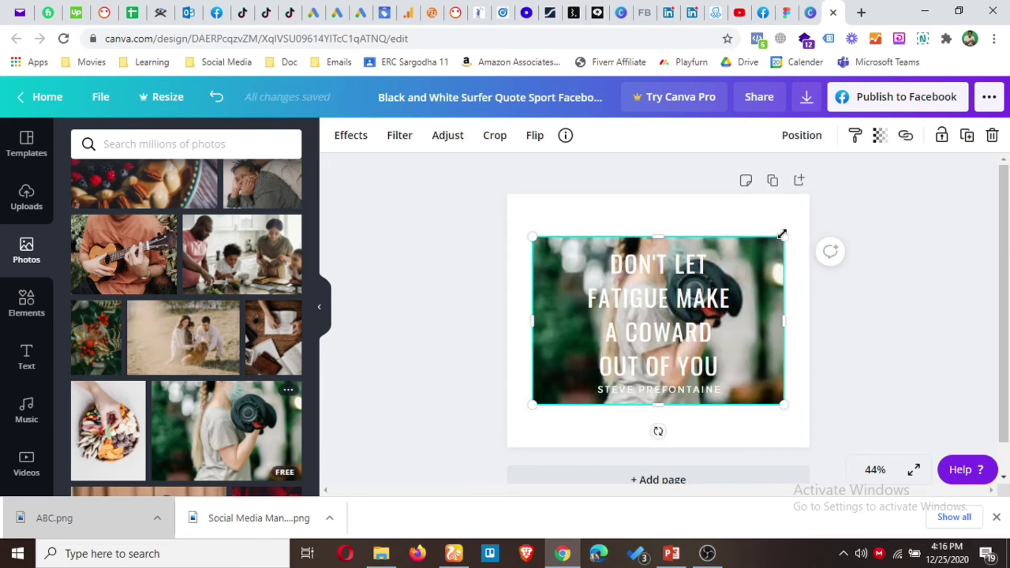
left_click_drag(782, 234, 842, 196)
left_click_drag(533, 405, 437, 468)
left_click(918, 349)
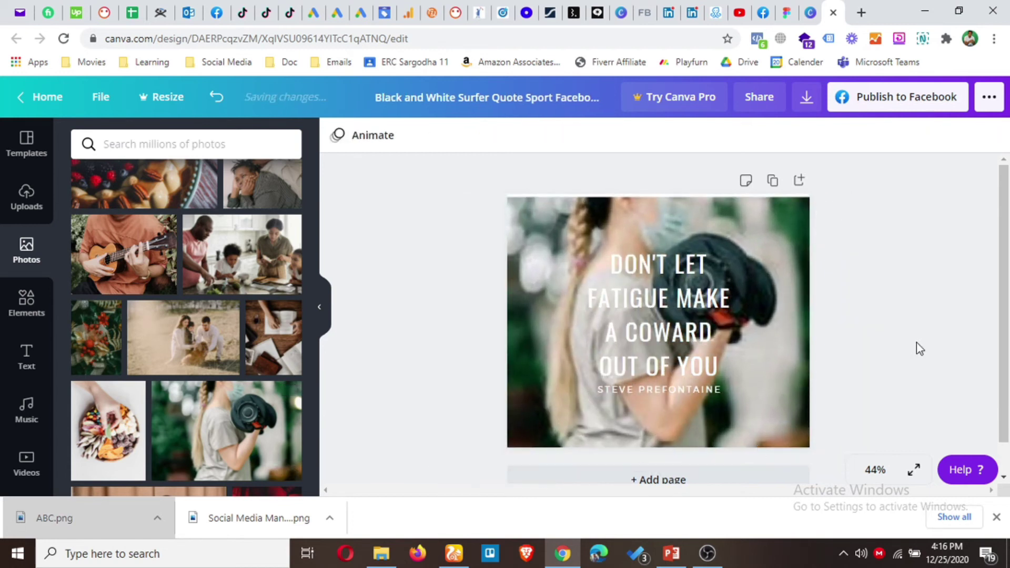
Send the dumbbell photo backward until it sits behind the quotation marks and the white frame.
left_click(711, 359)
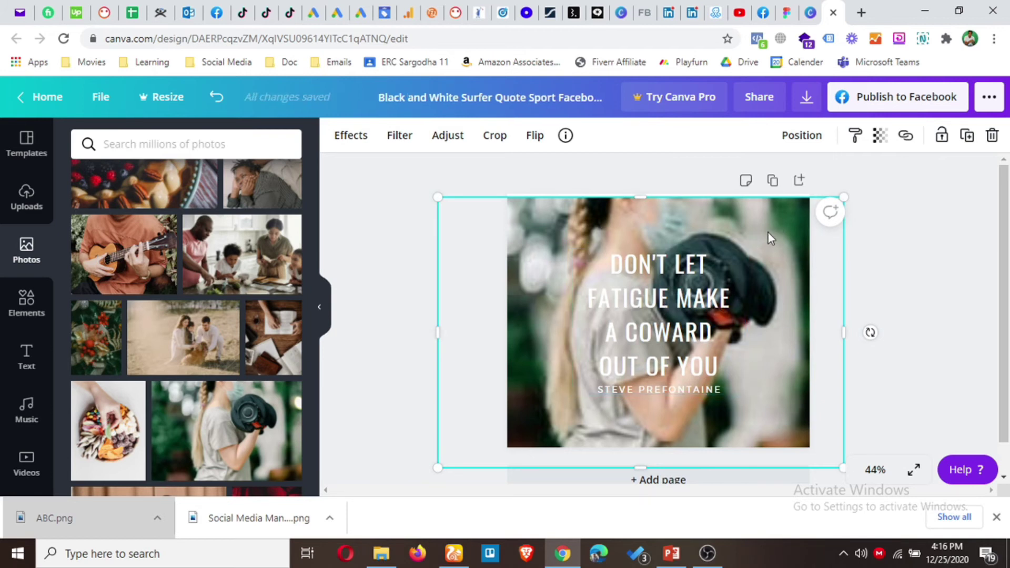
left_click(802, 136)
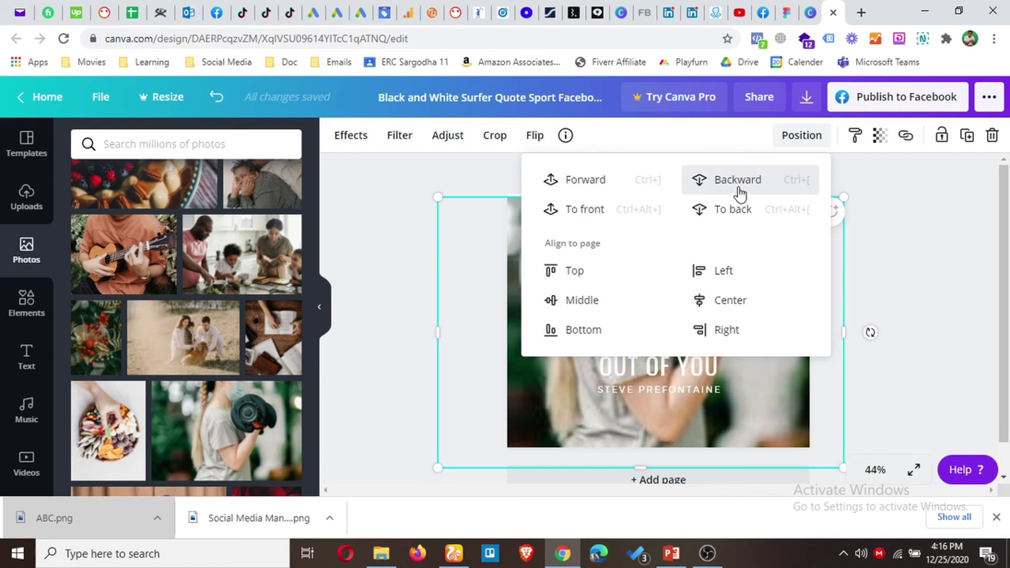
left_click(740, 194)
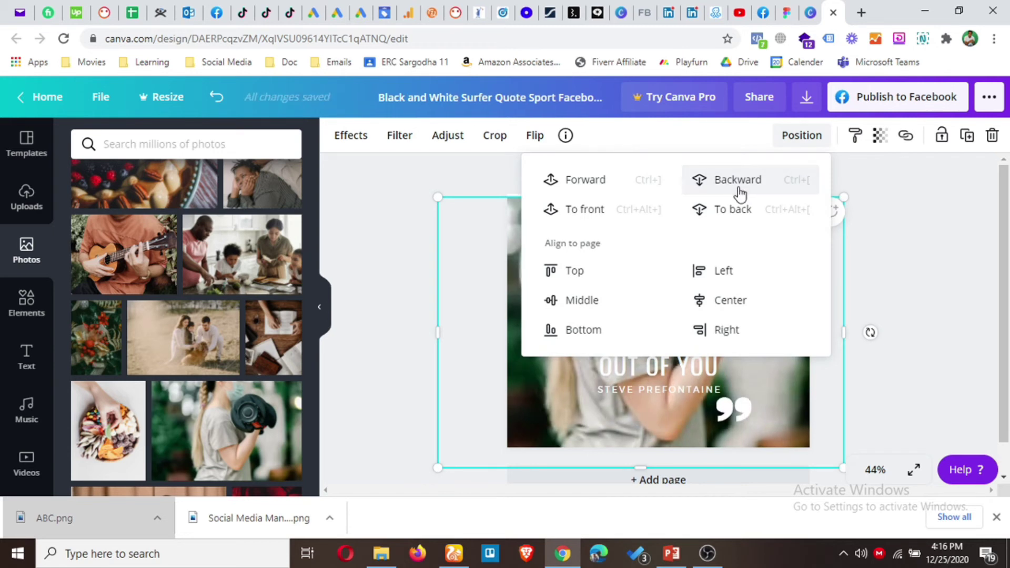
left_click(740, 195)
left_click(910, 231)
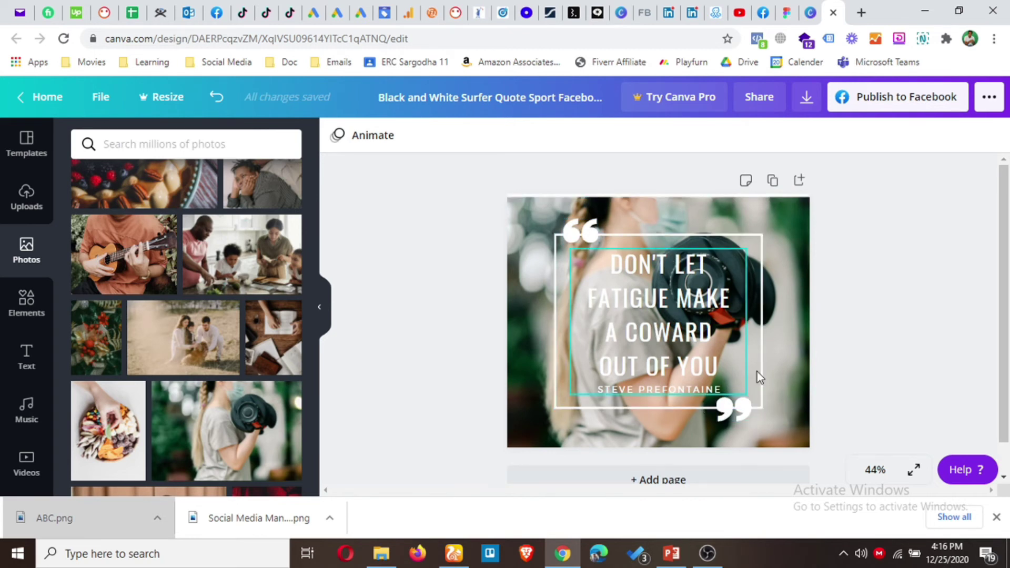
Delete the dumbbell photo and apply the light-blue gradient from the background library.
left_click(523, 329)
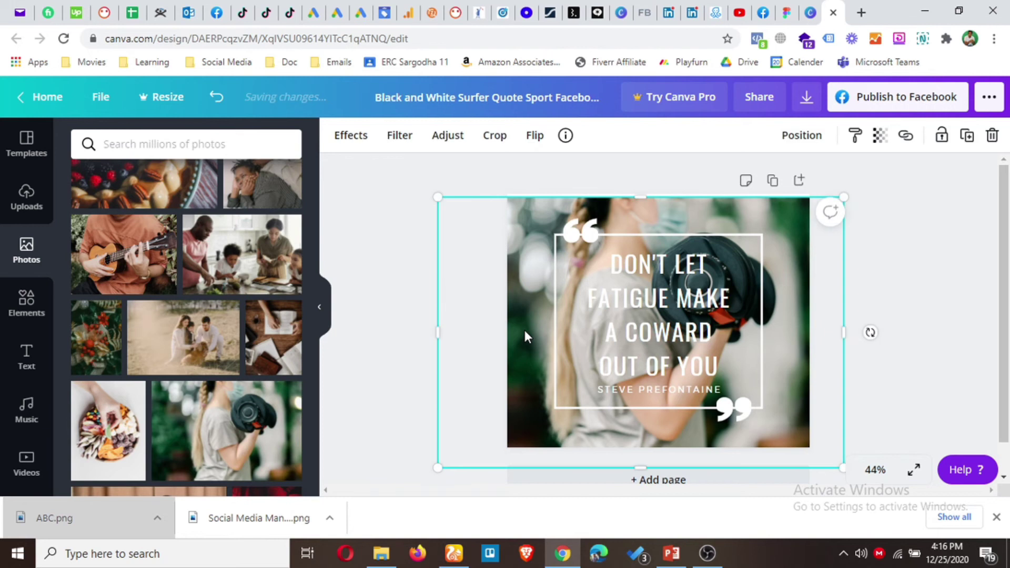
key("Delete")
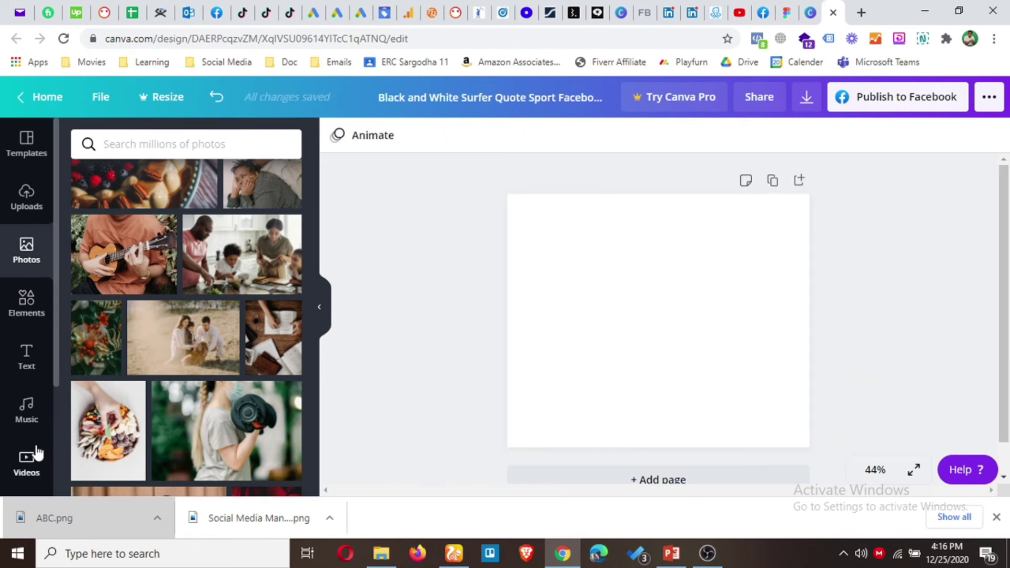
scroll(27, 379, "down", 3)
left_click(26, 371)
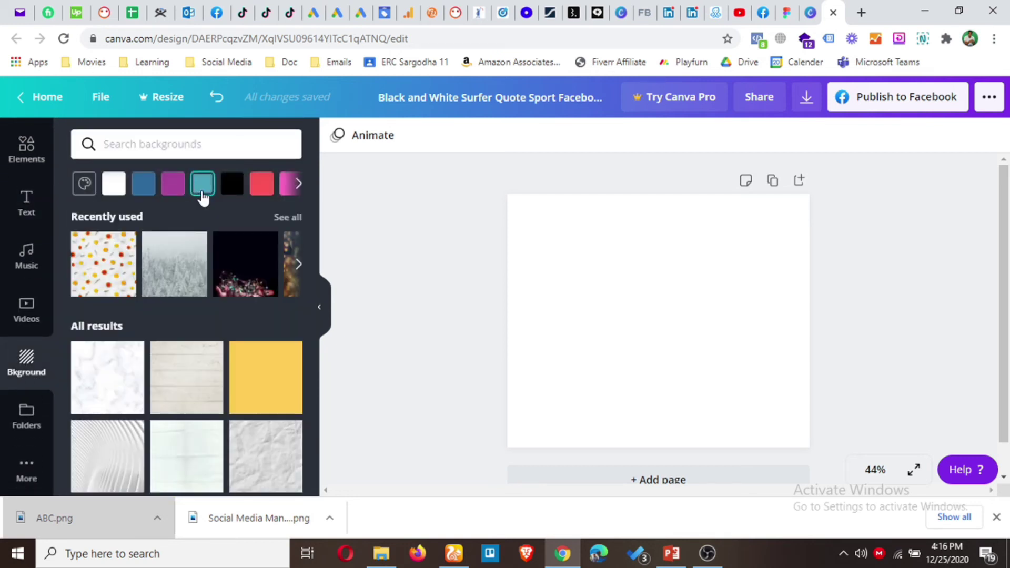
scroll(196, 361, "down", 5)
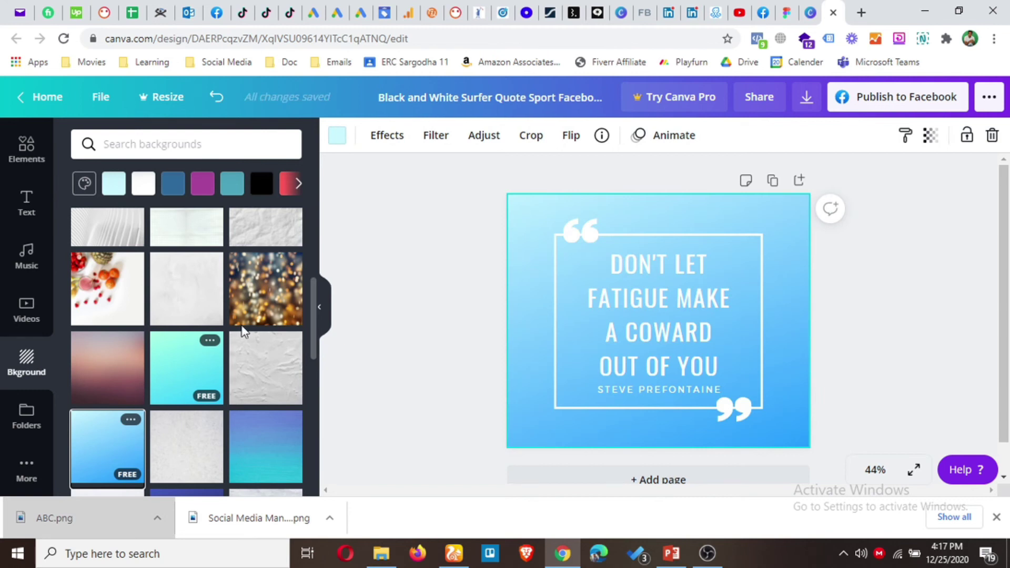
Try other library backgrounds, including the dusky pink gradient, and set the light-blue gradient as the page background.
left_click(93, 375)
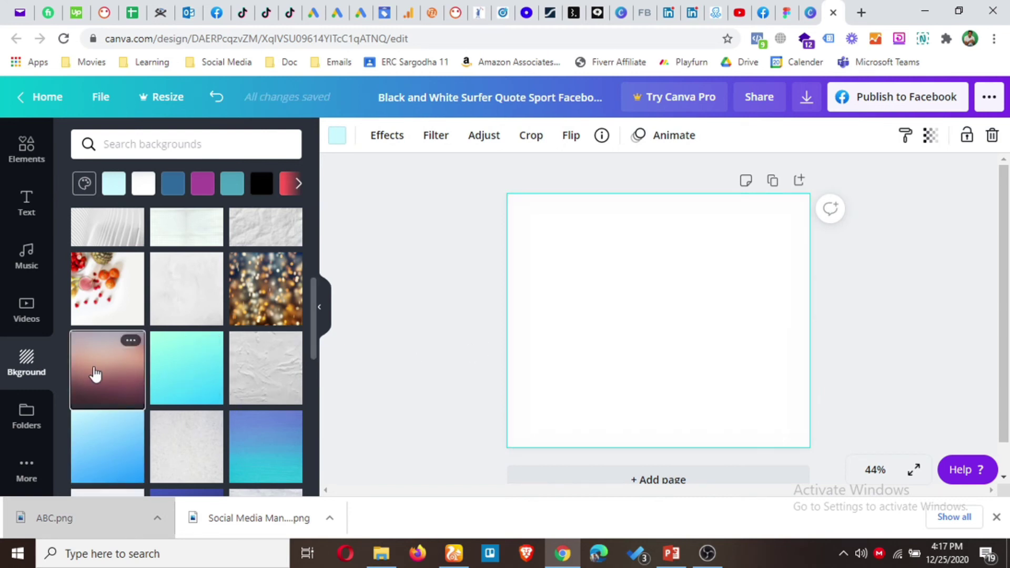
left_click(199, 451)
scroll(221, 450, "down", 4)
scroll(221, 450, "down", 5)
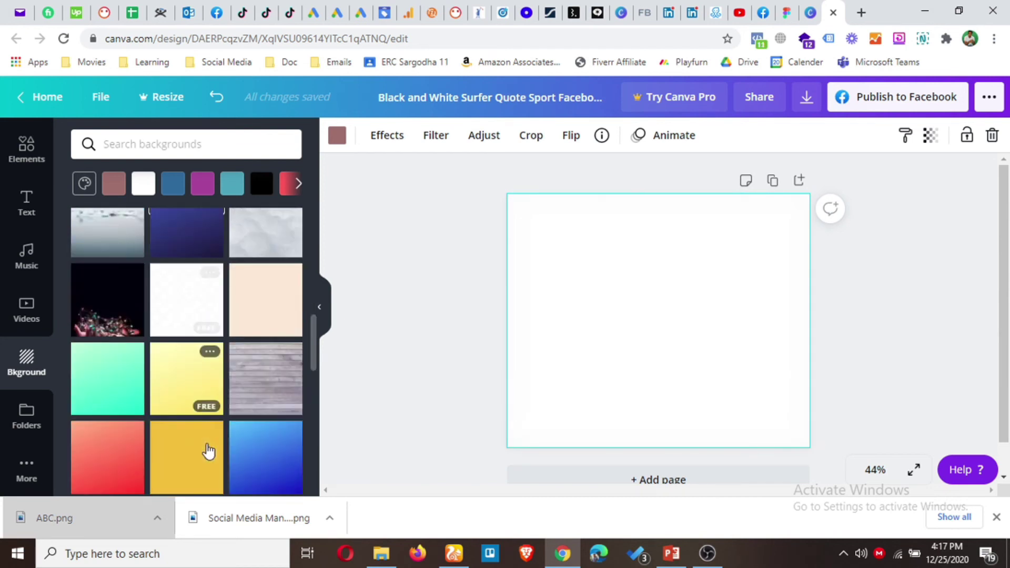
scroll(174, 421, "down", 2)
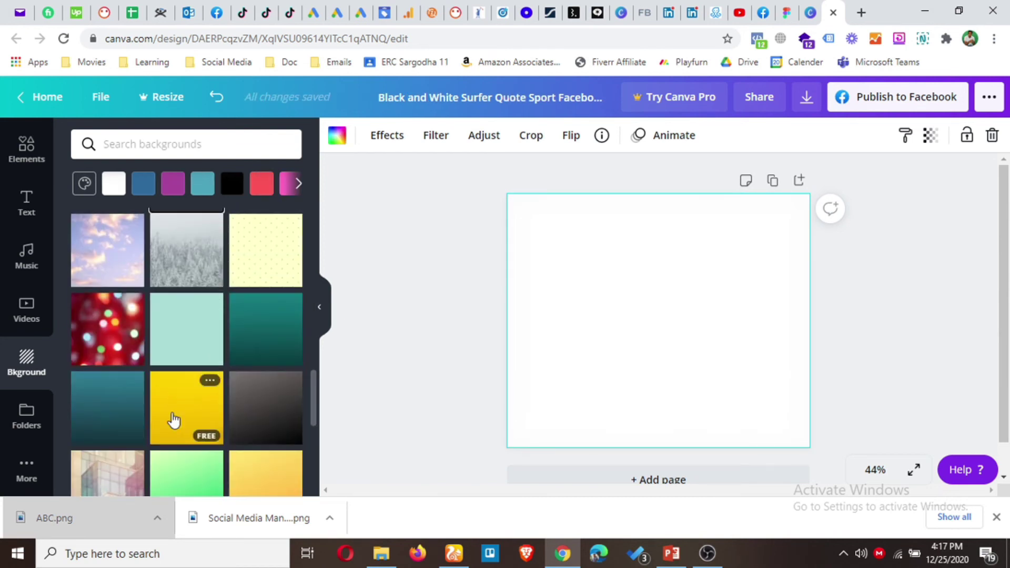
scroll(176, 455, "down", 4)
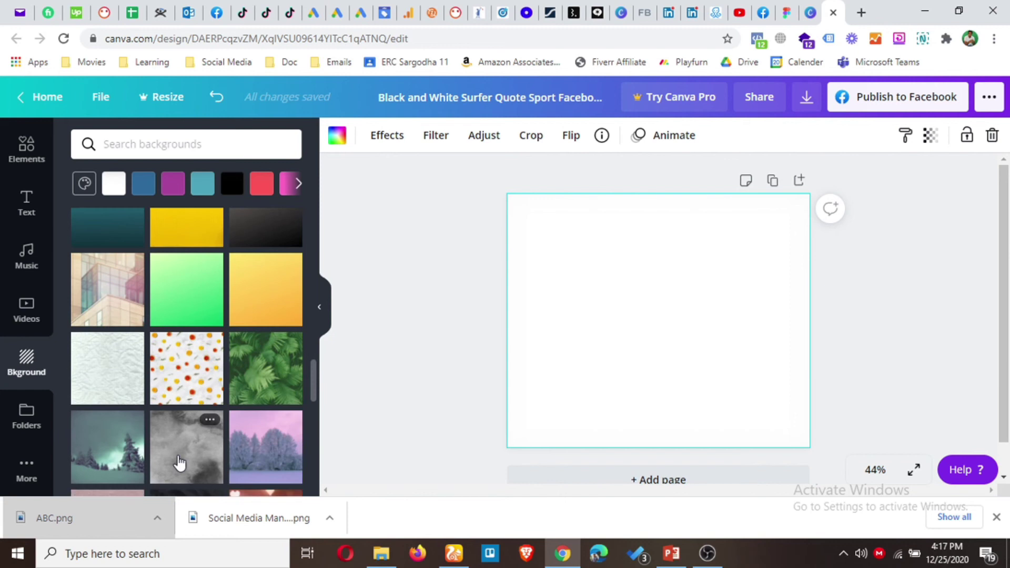
scroll(173, 432, "down", 3)
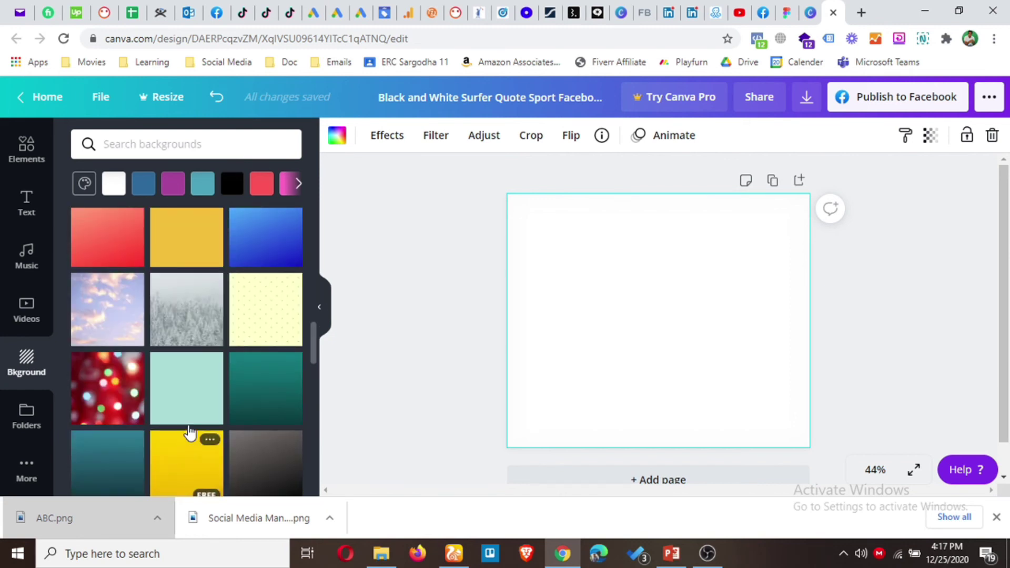
scroll(191, 433, "up", 4)
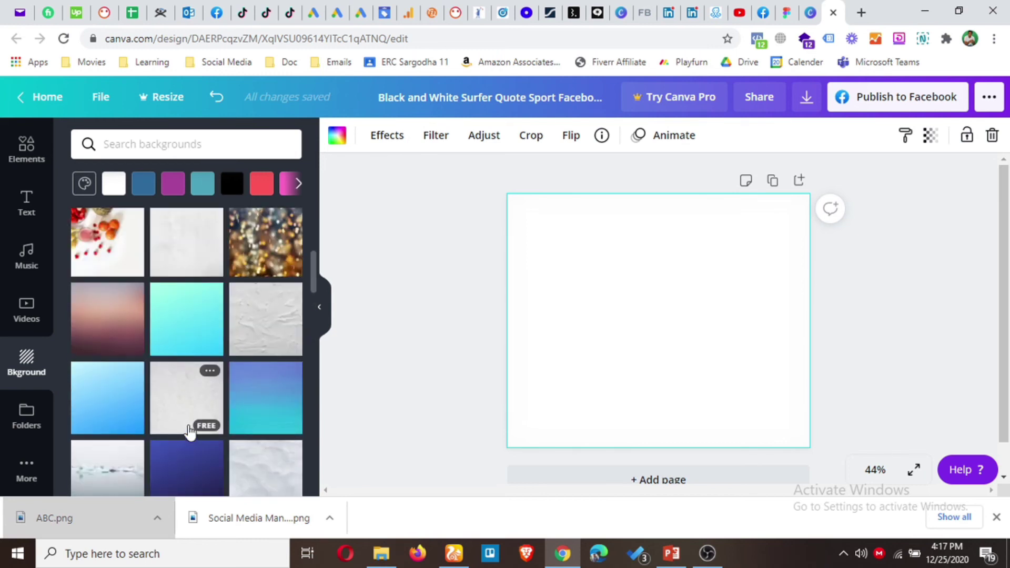
left_click(95, 410)
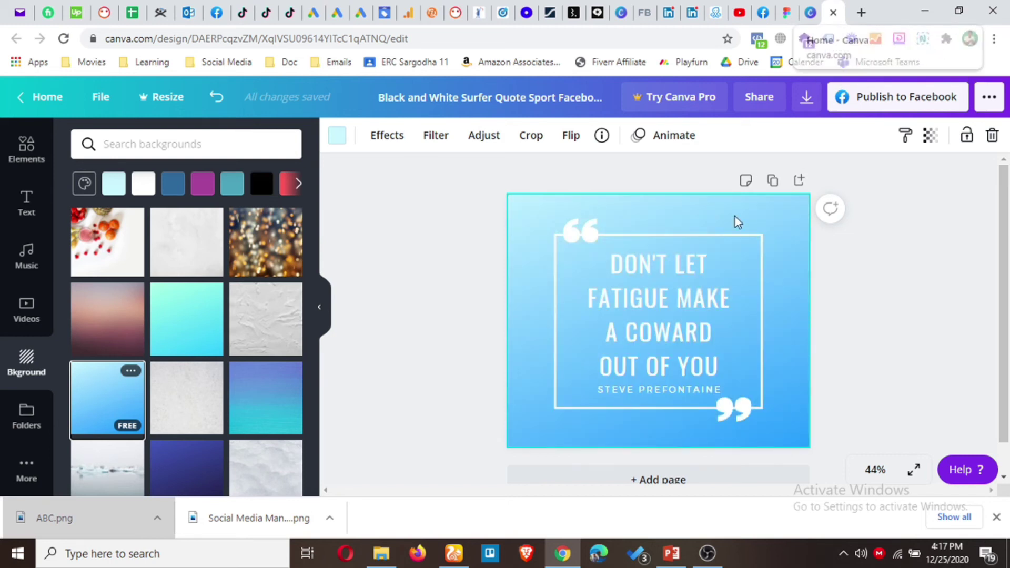
Select the whole quote text, then a word in the author line beneath it, to check that both are editable.
left_click(703, 368)
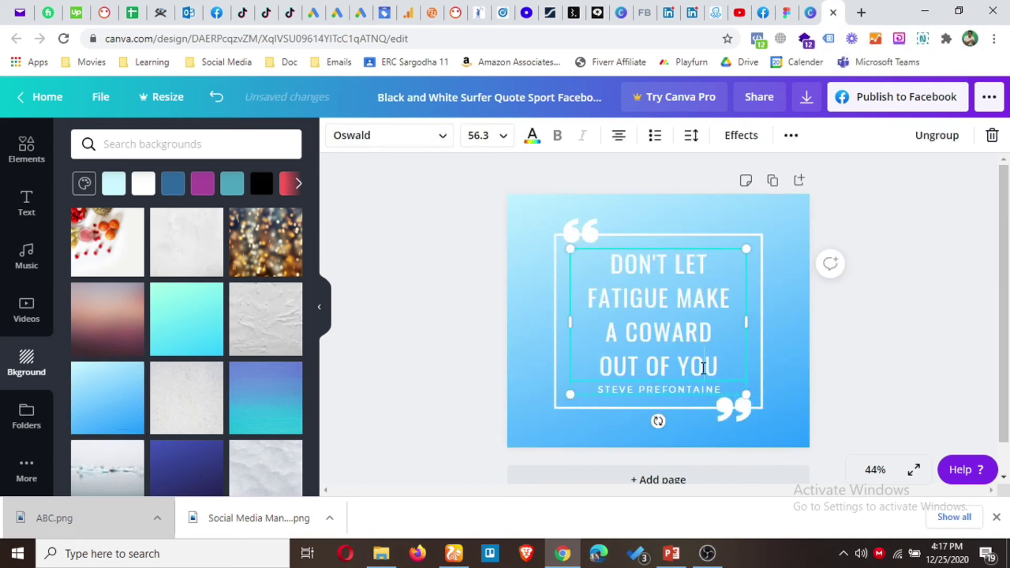
key("ctrl+a")
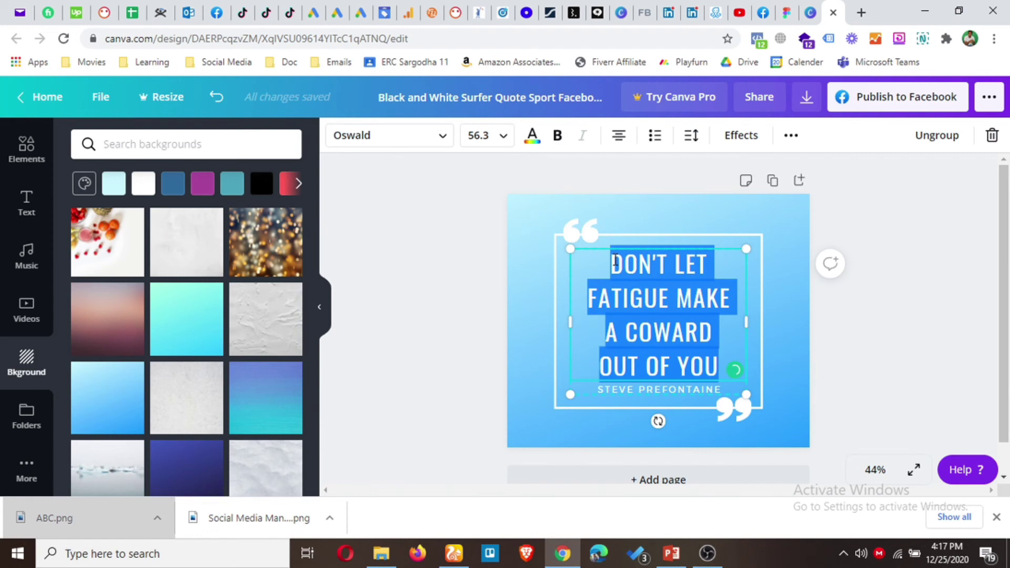
left_click(682, 392)
double_click(682, 390)
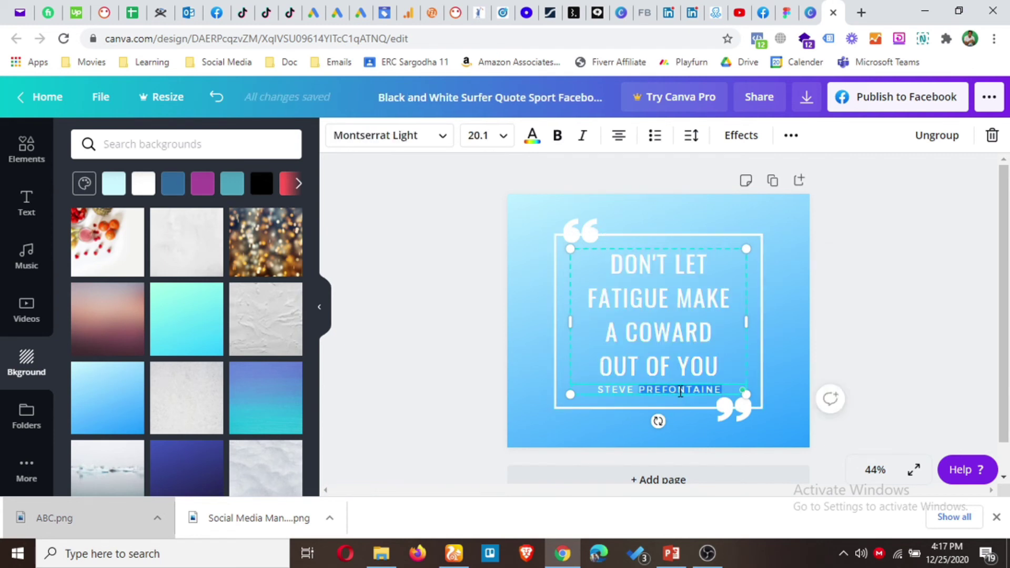
Create a design from the "Total Core Workout" YouTube thumbnail template on the Canva home page and close the surfer quote design.
left_click(796, 7)
scroll(564, 421, "down", 5)
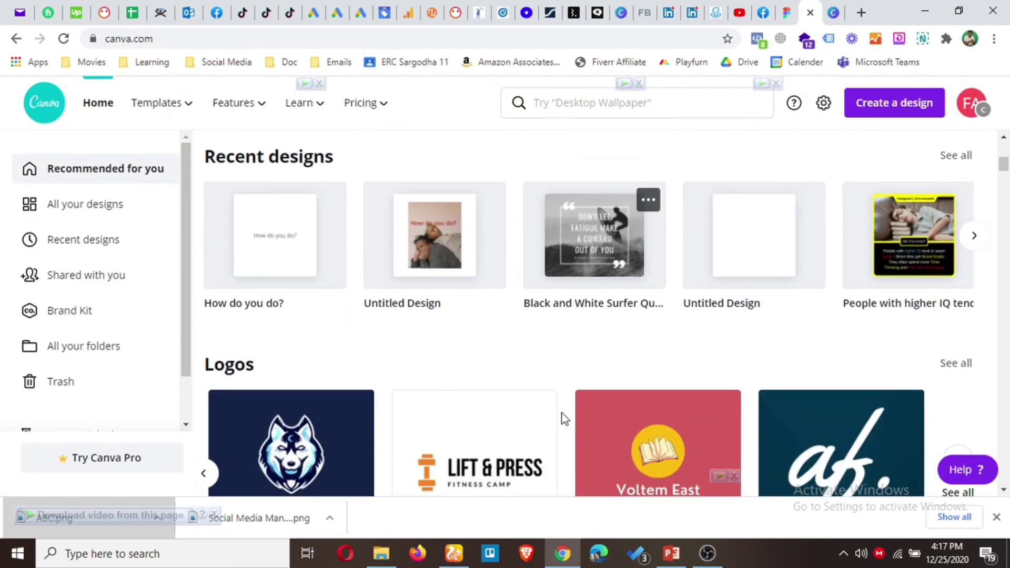
scroll(558, 415, "down", 7)
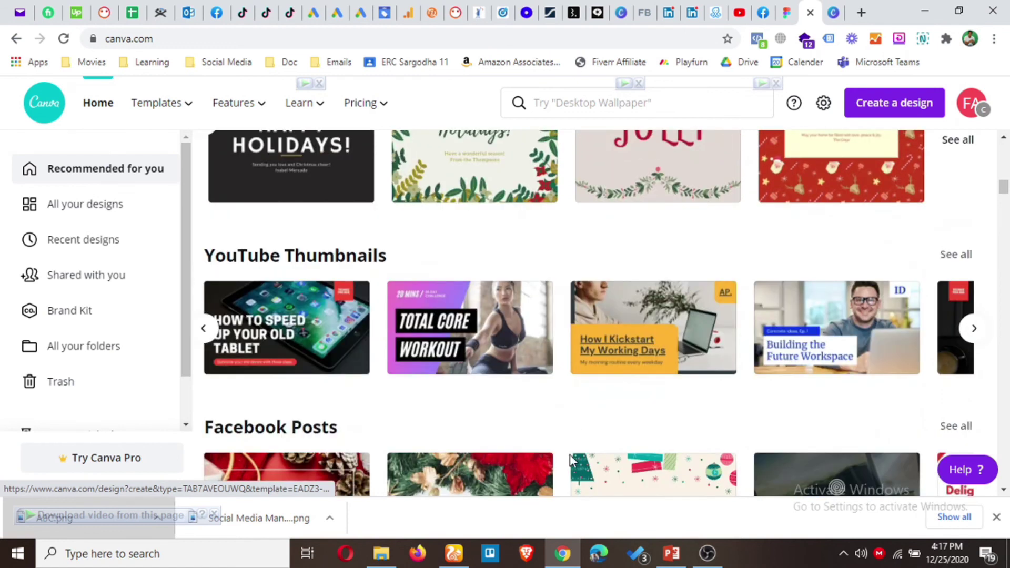
scroll(491, 347, "down", 2)
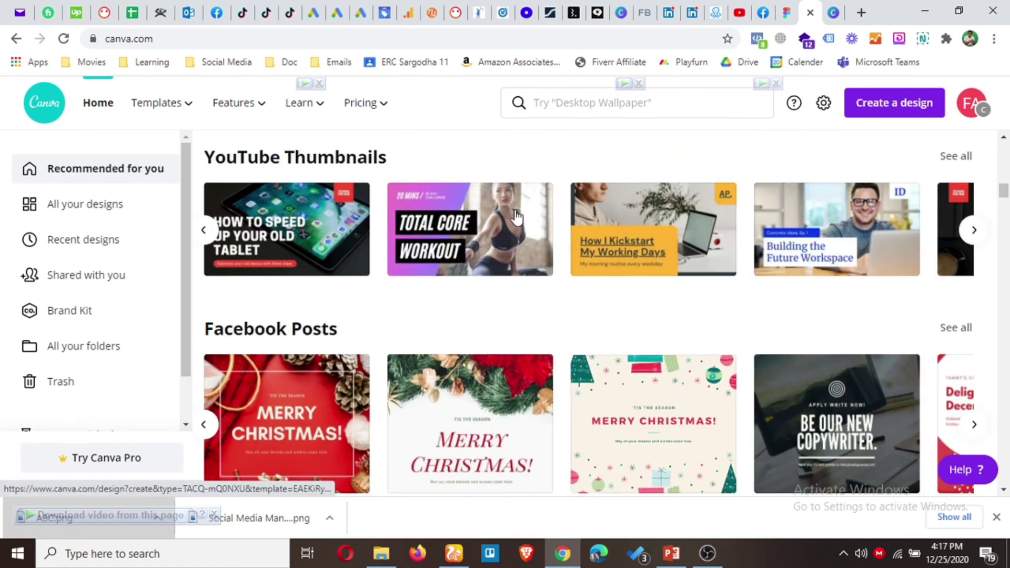
left_click(520, 240)
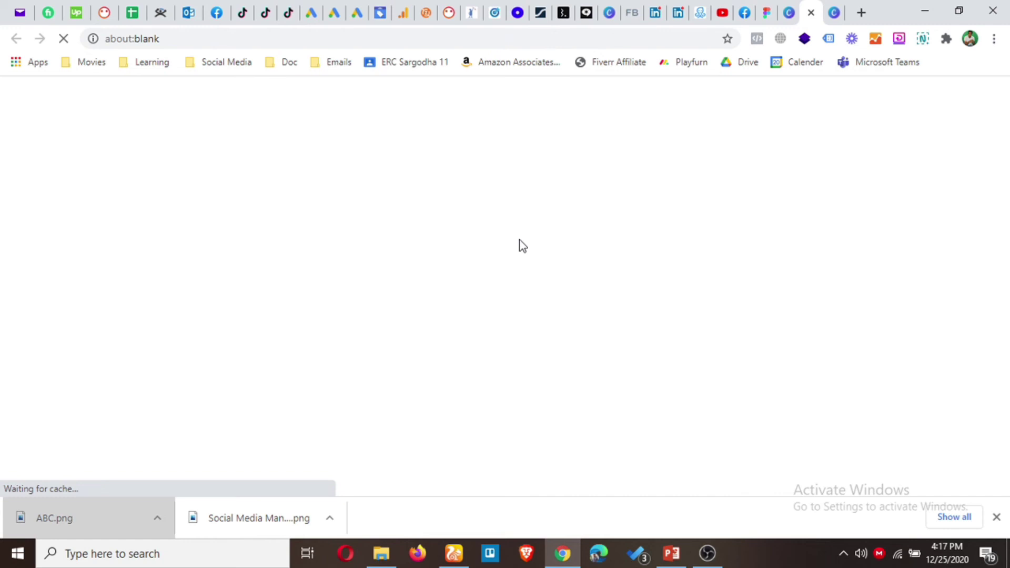
left_click(834, 13)
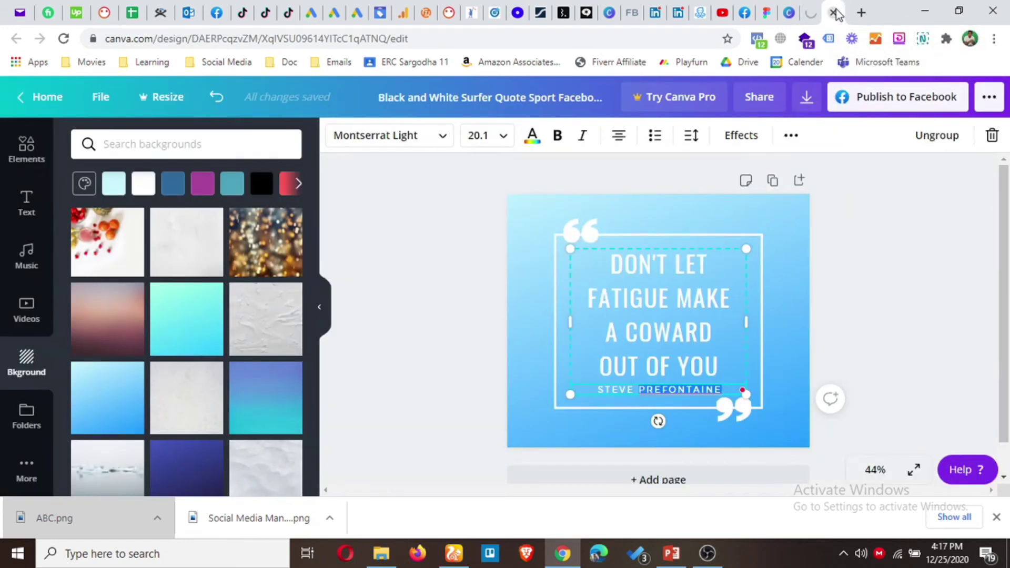
left_click(833, 13)
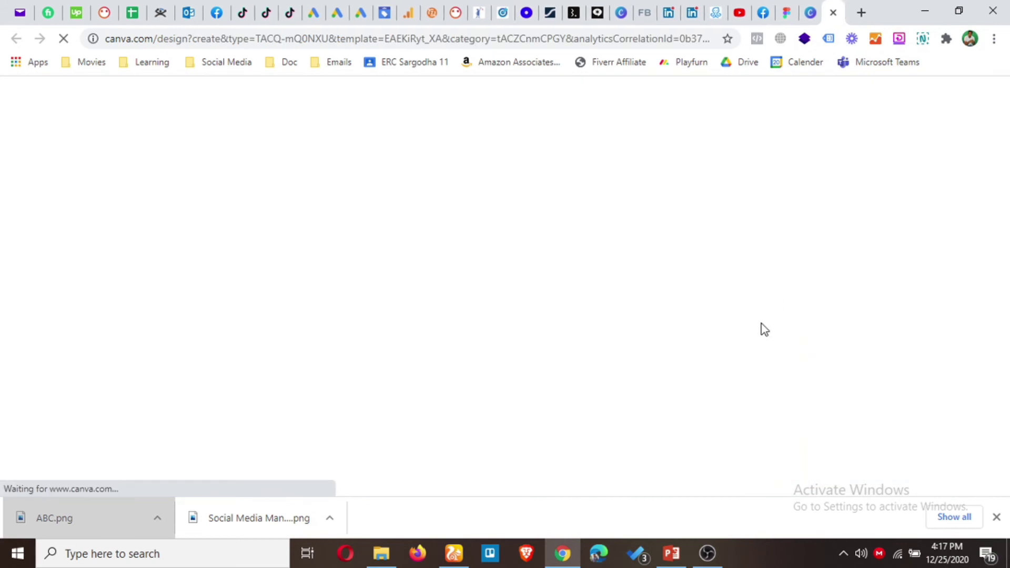
Browse the template categories on the Canva home page, from Facebook posts and posters through presentations and Instagram stories to resumes.
left_click(800, 8)
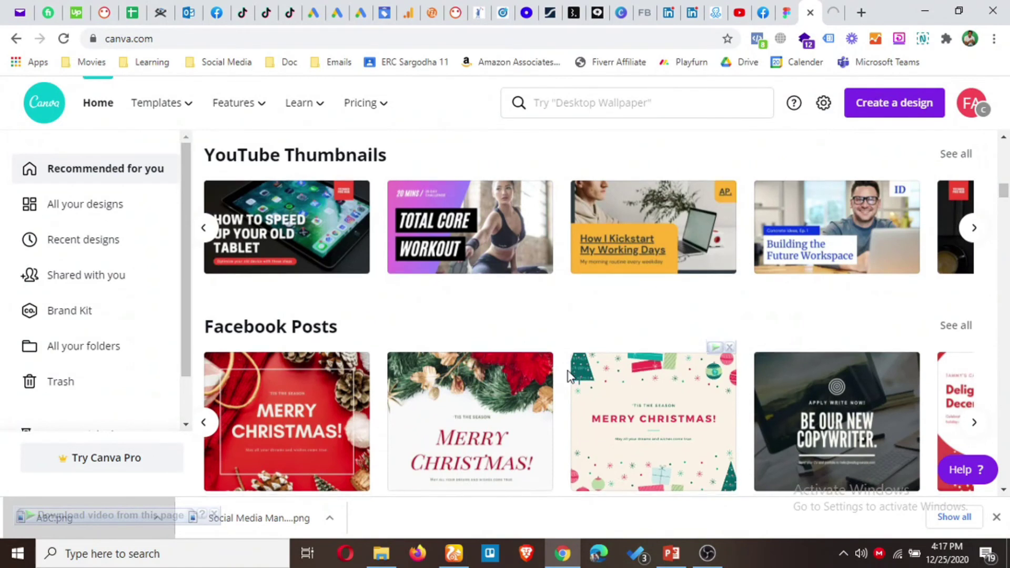
scroll(569, 376, "down", 3)
scroll(568, 376, "down", 5)
scroll(568, 376, "up", 3)
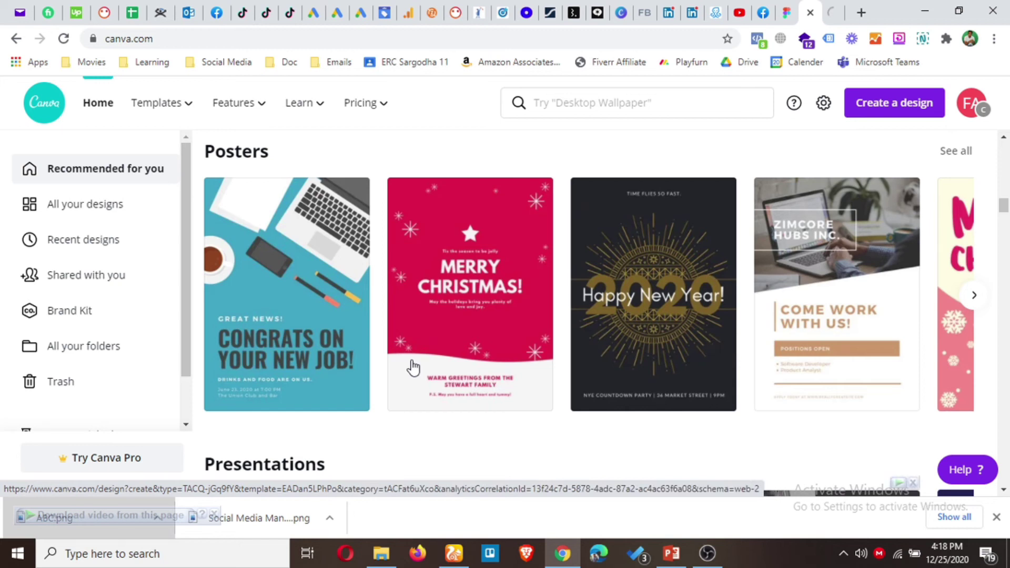
scroll(537, 356, "down", 6)
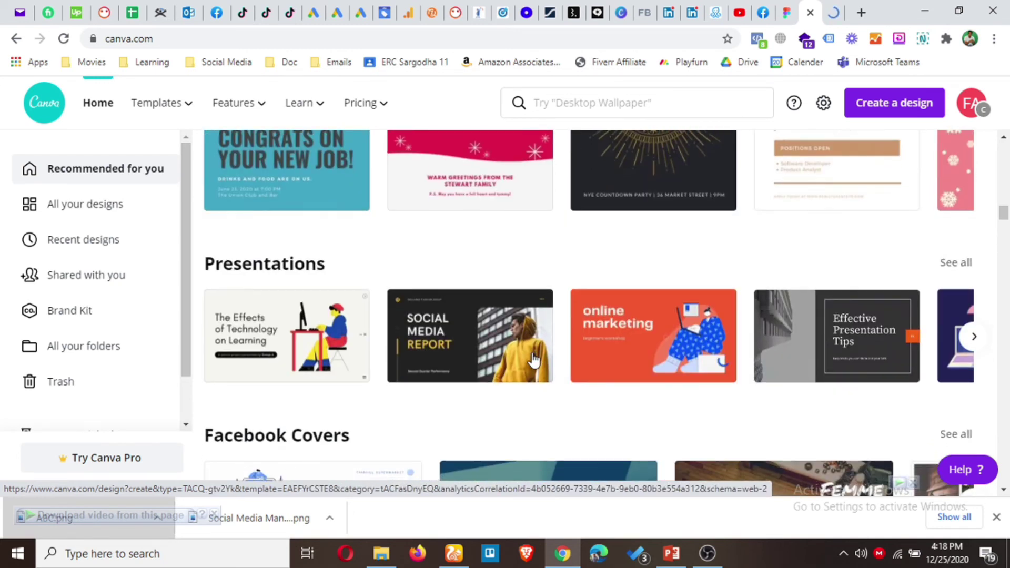
scroll(458, 389, "down", 10)
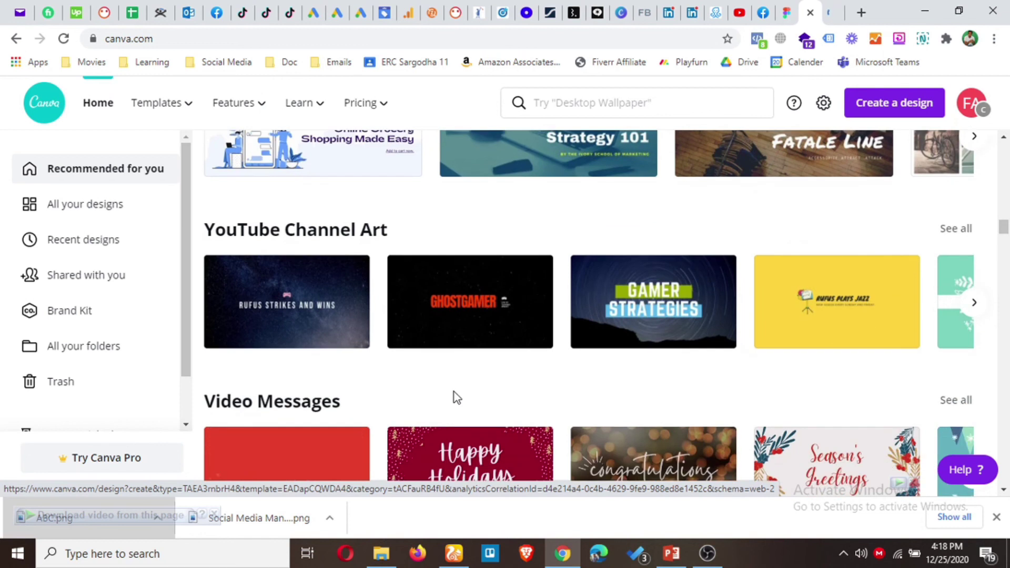
scroll(455, 394, "down", 8)
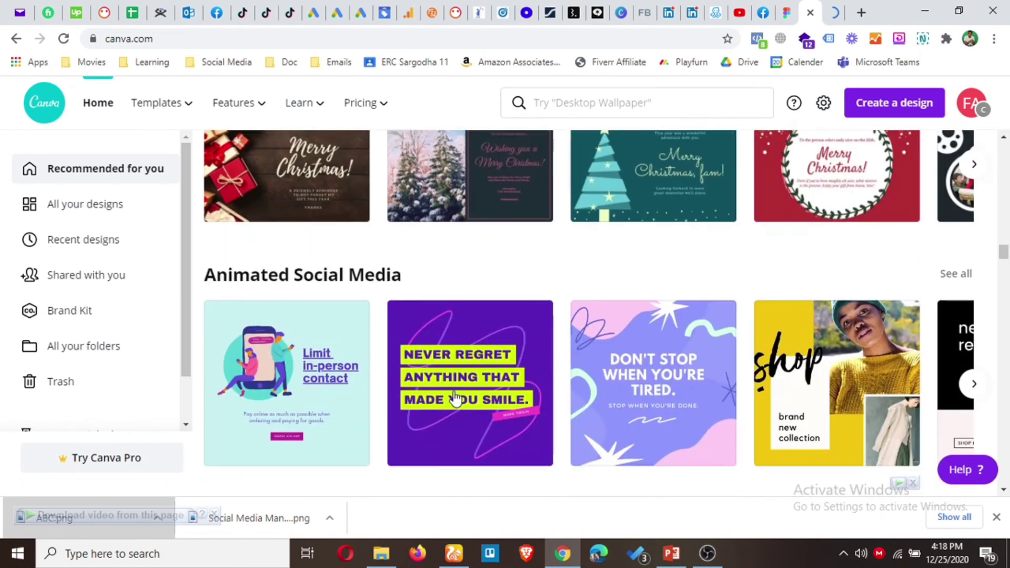
scroll(454, 399, "down", 7)
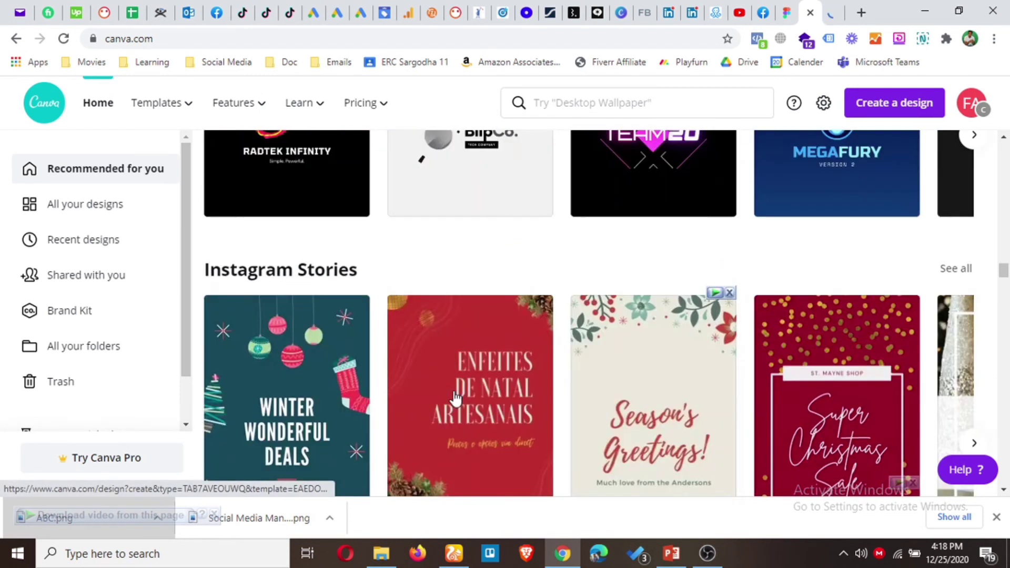
scroll(455, 398, "down", 8)
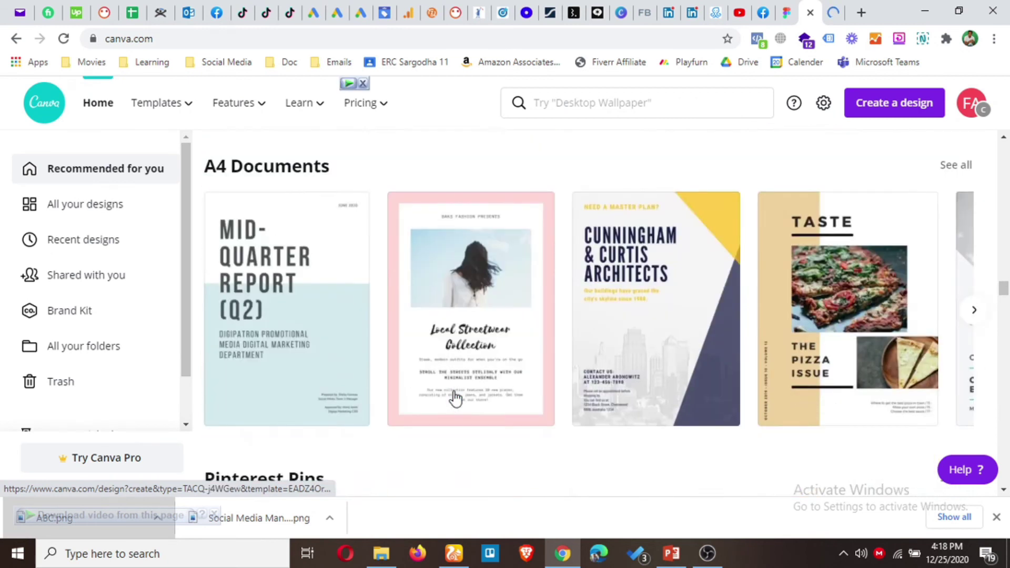
scroll(454, 399, "down", 8)
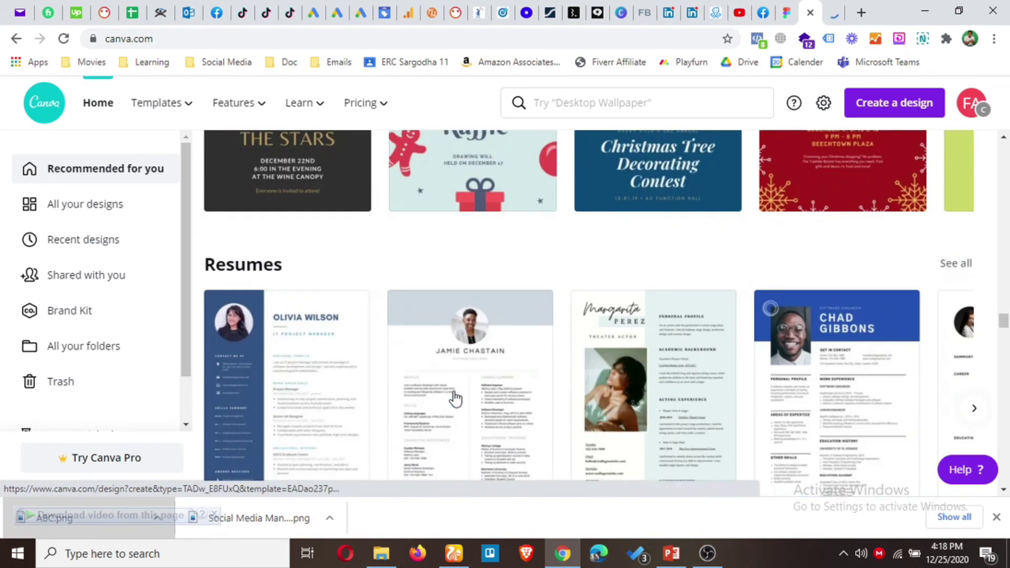
scroll(453, 392, "up", 2)
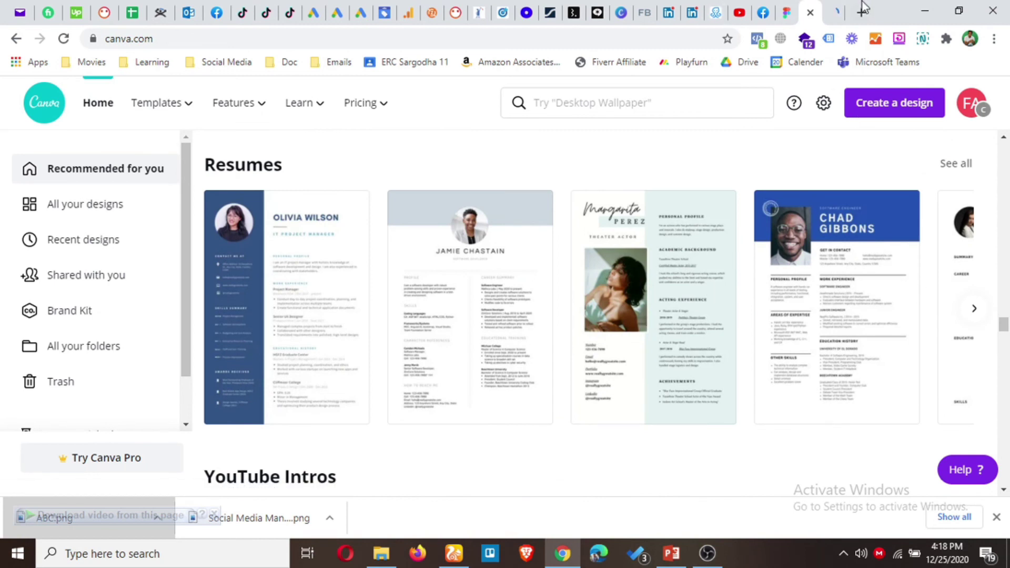
Add the recently used woman-with-dumbbell photo to the workout thumbnail and enlarge it to cover the original photo of the woman.
left_click(830, 12)
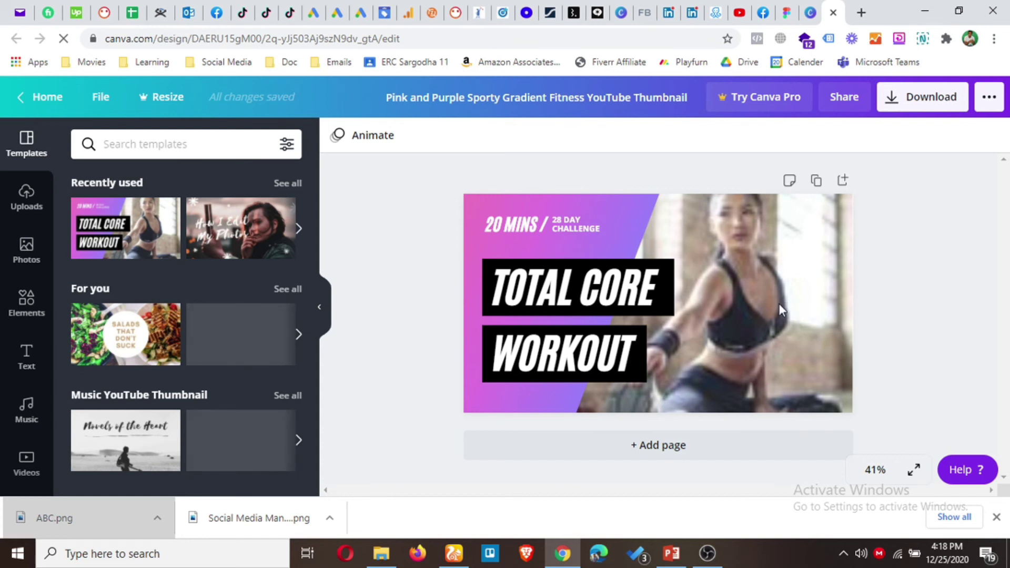
left_click(26, 249)
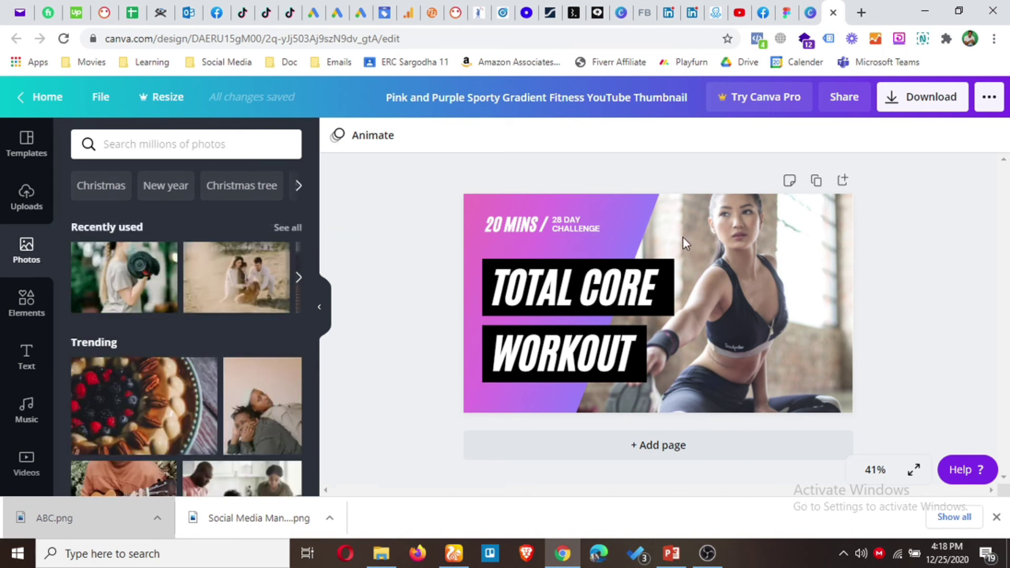
left_click_drag(126, 282, 731, 259)
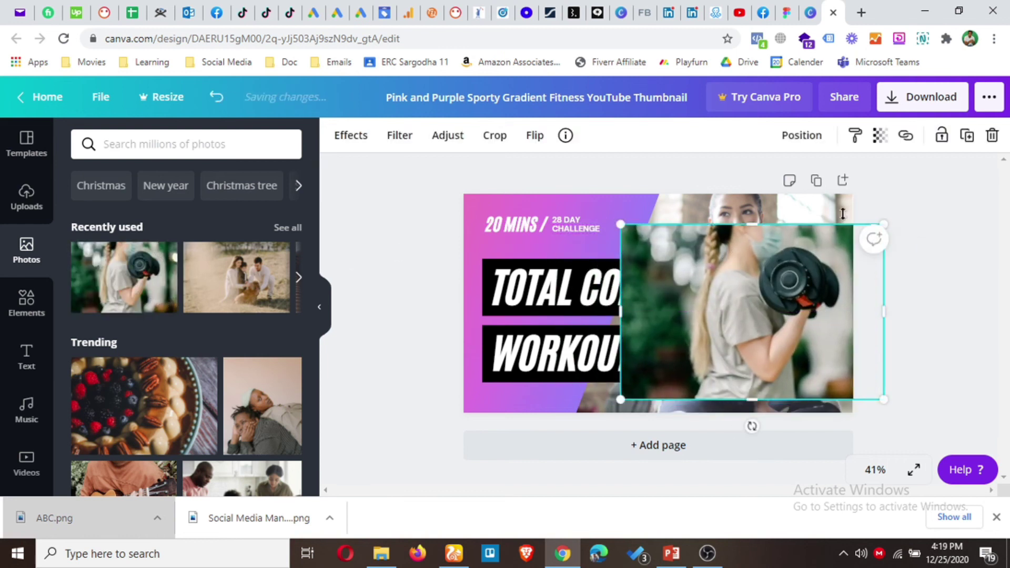
left_click_drag(905, 203, 942, 185)
left_click_drag(625, 393, 558, 441)
Send the dumbbell photo backward until it sits behind the title text and the pink-purple gradient shape.
left_click(809, 148)
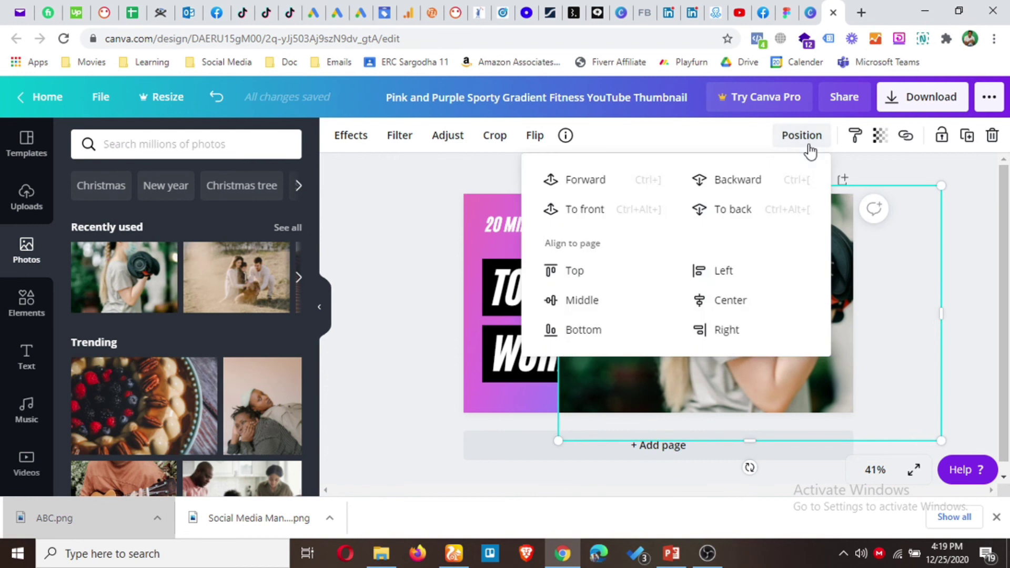
left_click(778, 185)
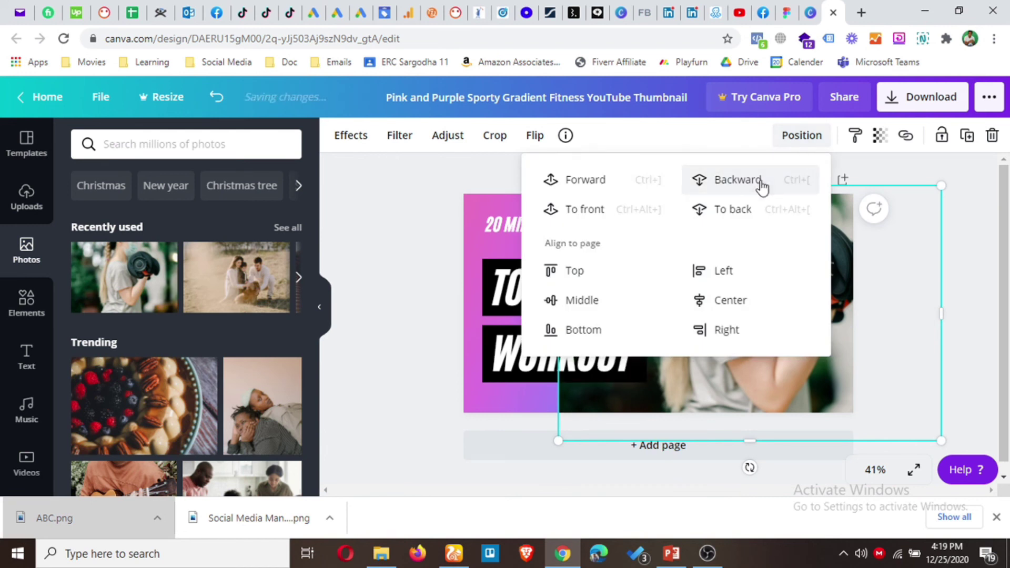
left_click(754, 188)
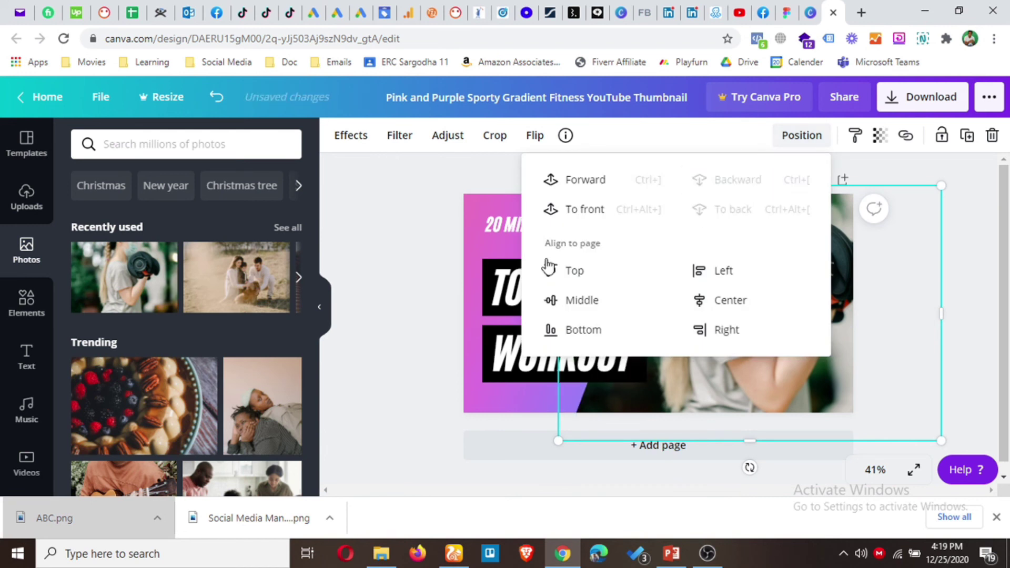
left_click(409, 327)
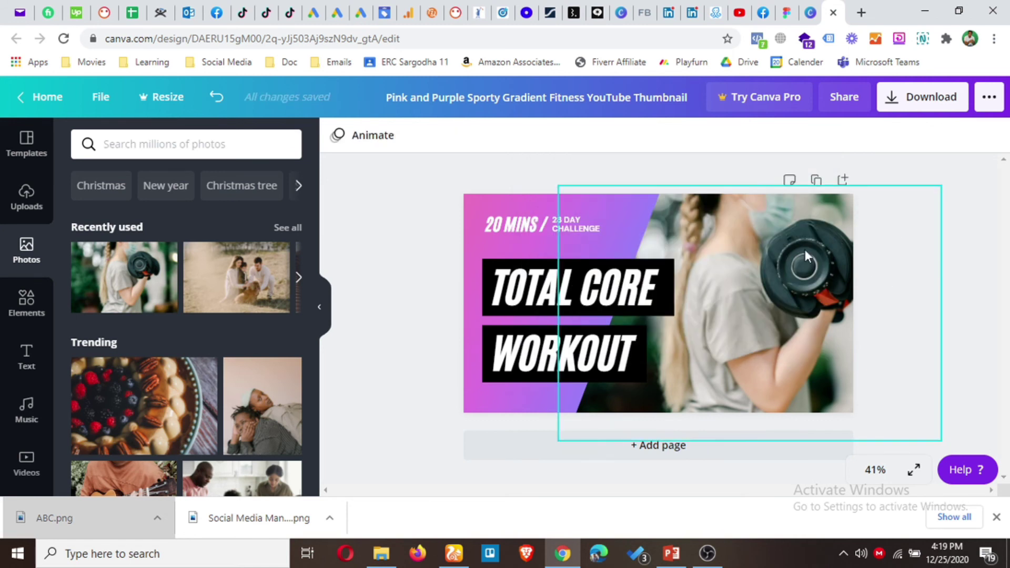
Select the "20 MINS /" text and the "TOTAL CORE" title to check that they are editable, and deselect them.
left_click(517, 224)
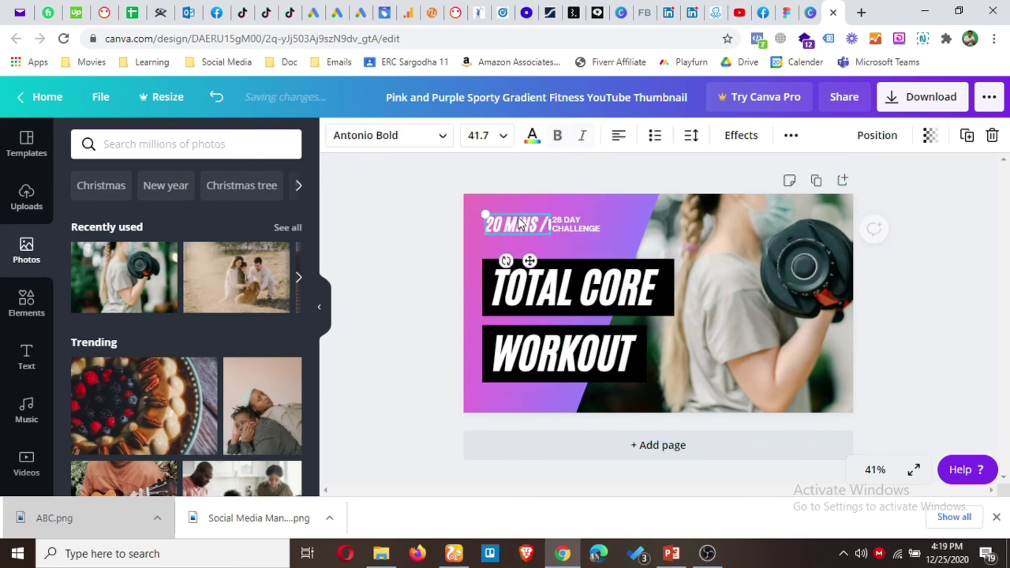
left_click(570, 283)
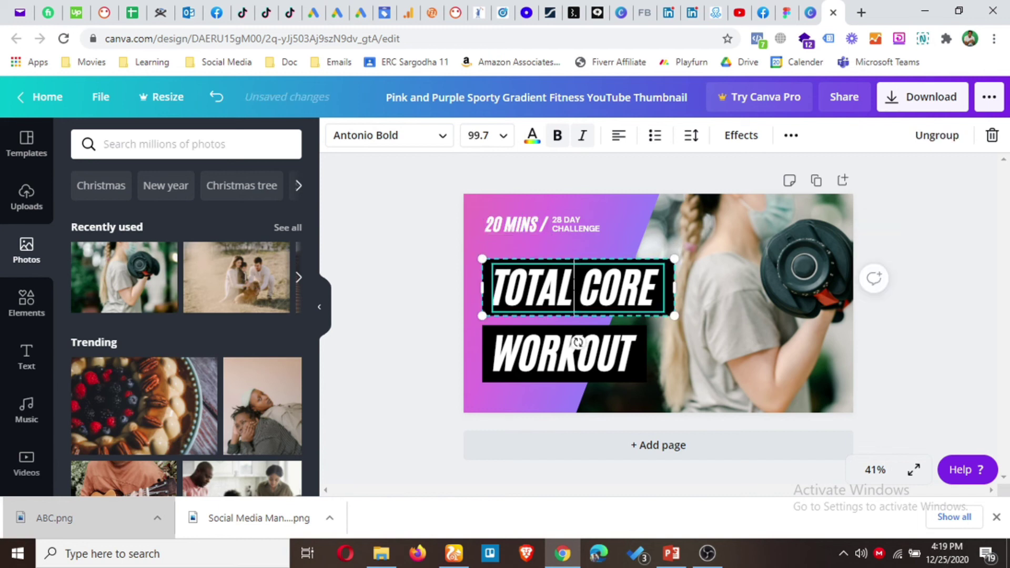
left_click(387, 322)
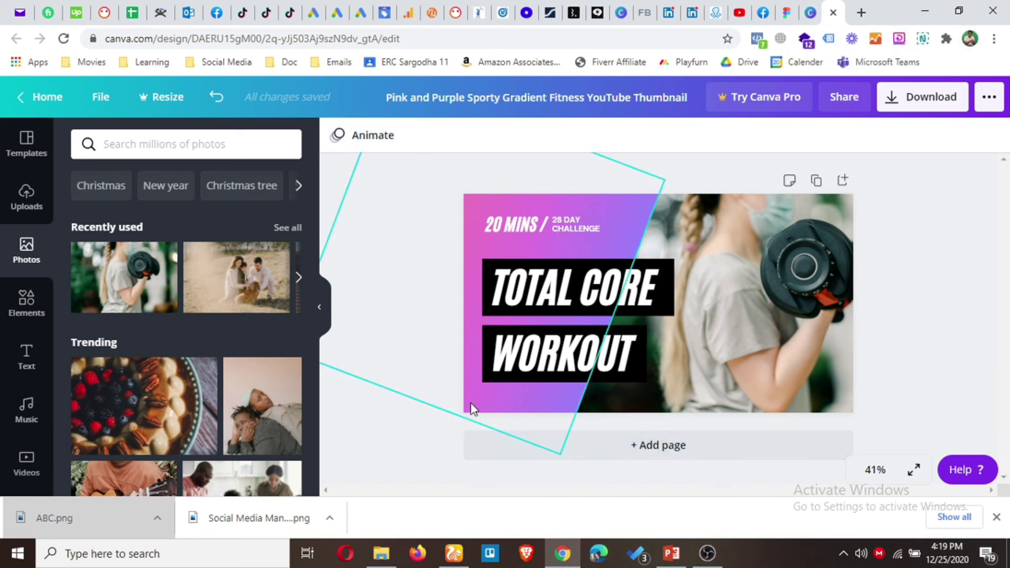
Switch to Figma to view the "Social Media Manager Required!" text design, and return to the workout thumbnail in Canva.
mouse_move(707, 554)
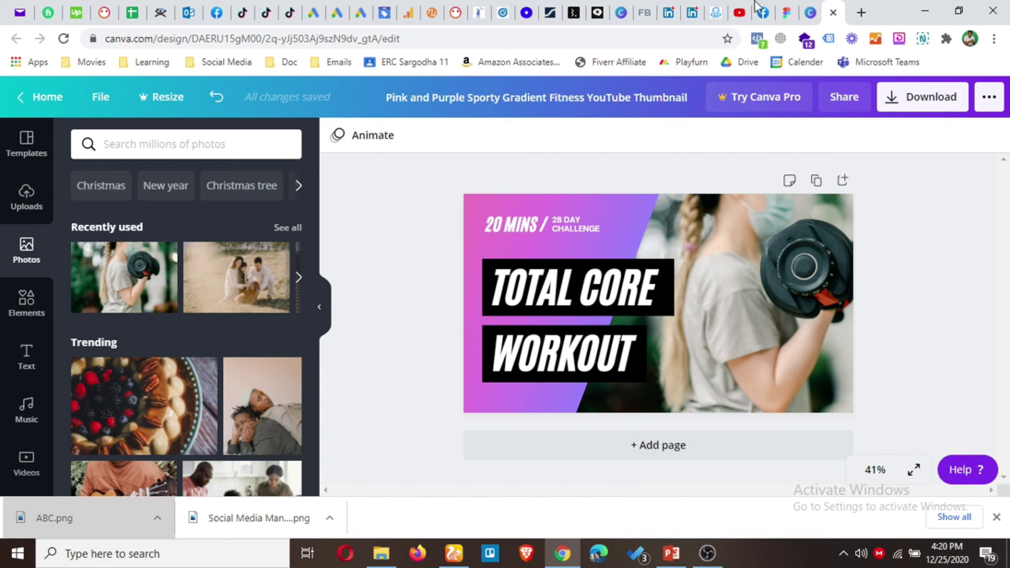
left_click(787, 11)
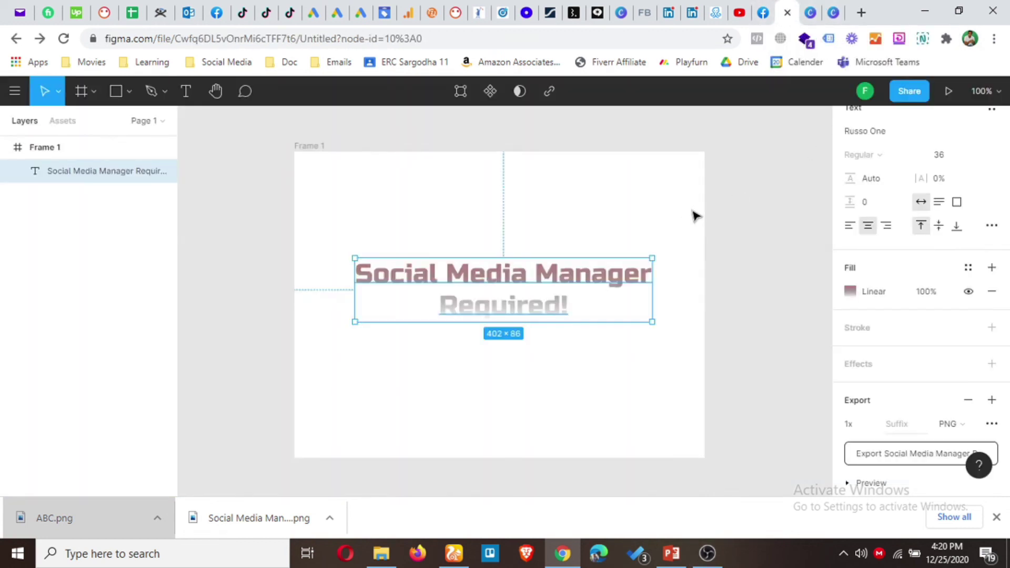
left_click(832, 11)
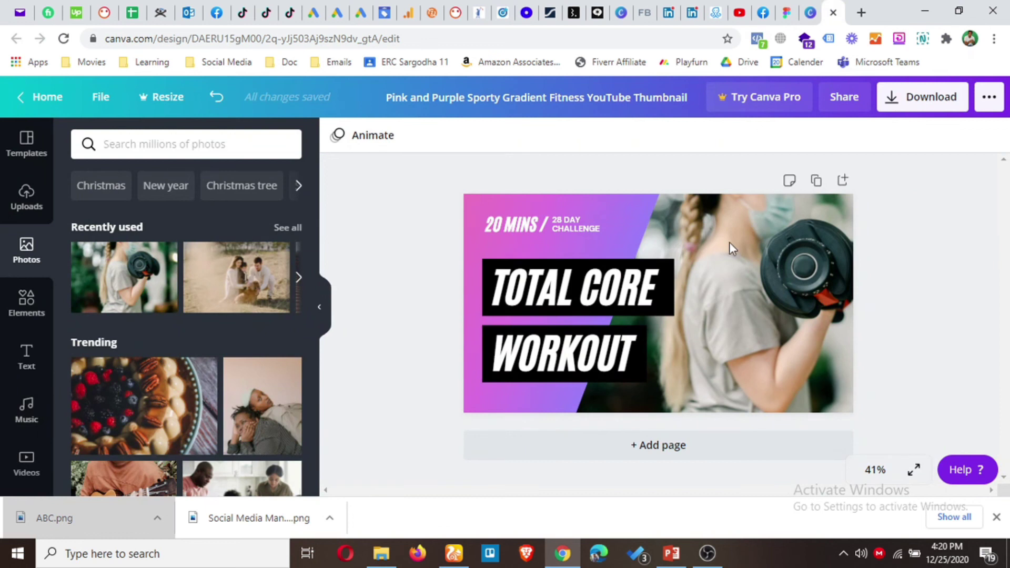